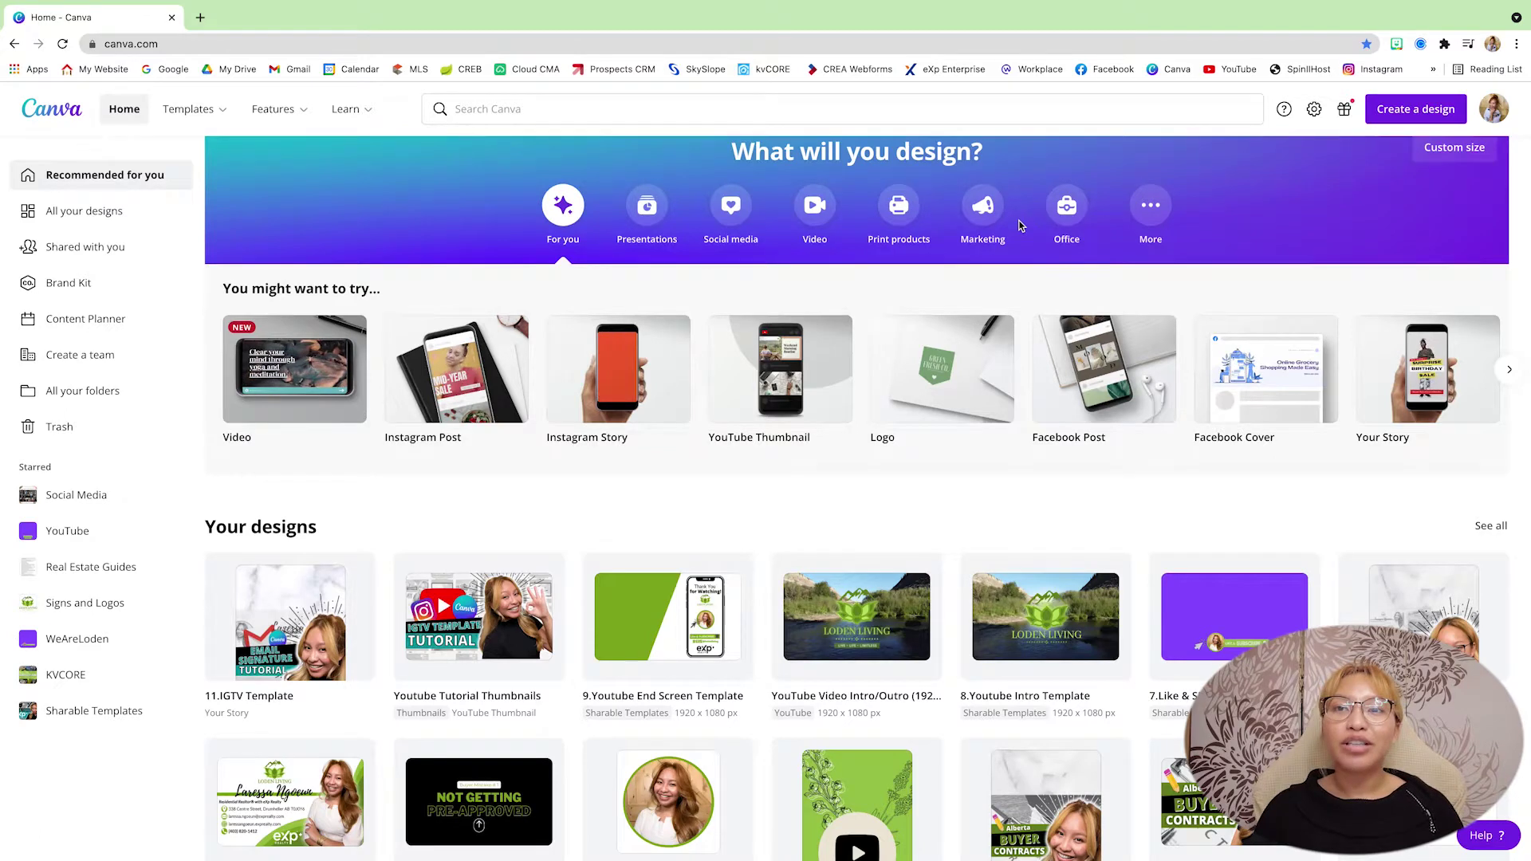
# Create a new custom-size design measuring 1920 × 1080 pixels
pyautogui.click(1411, 108)
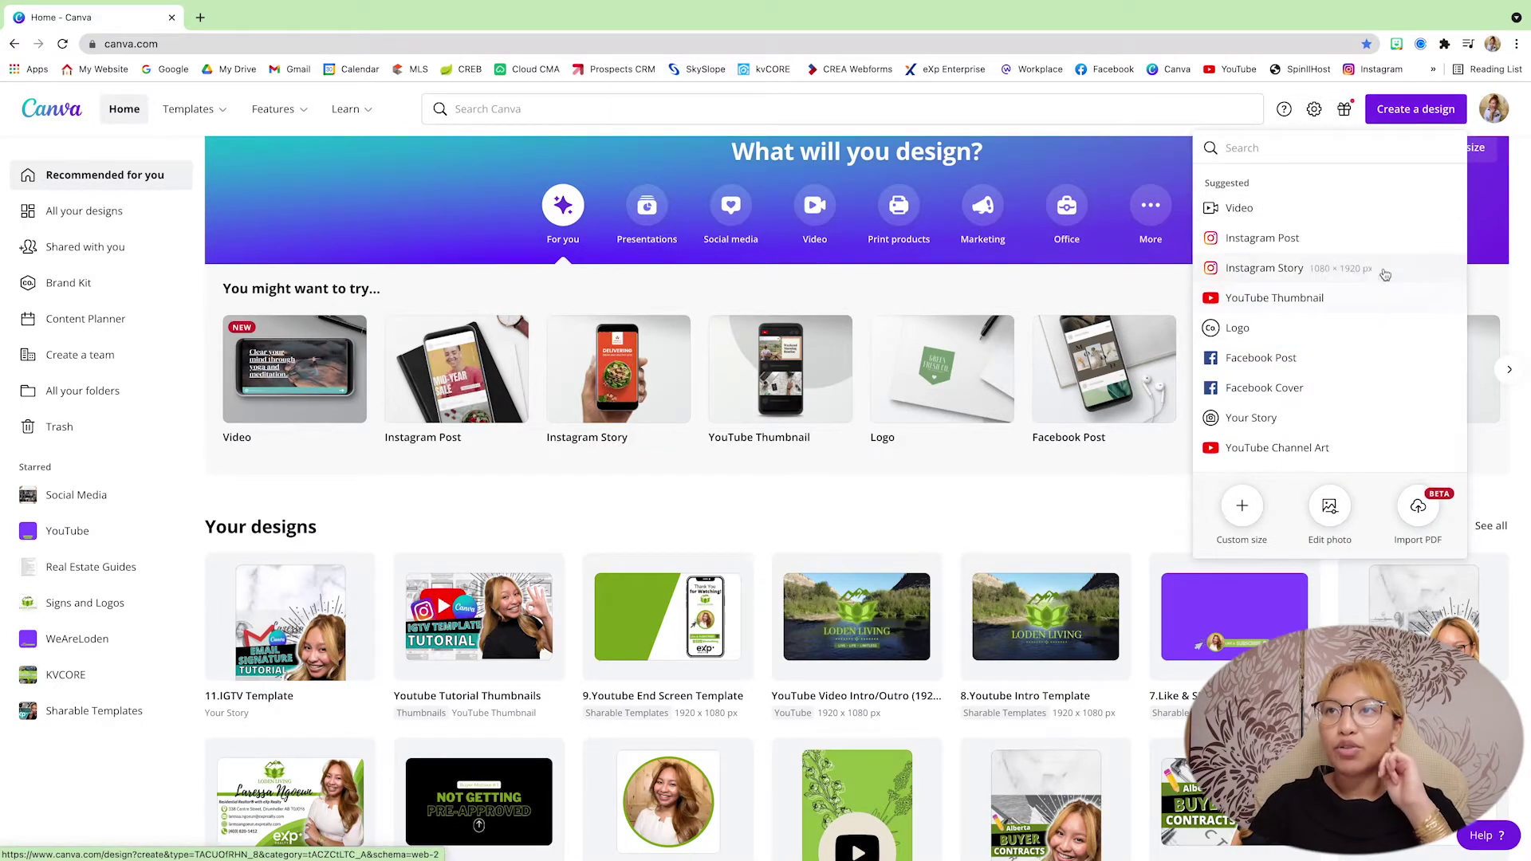
pyautogui.click(1242, 532)
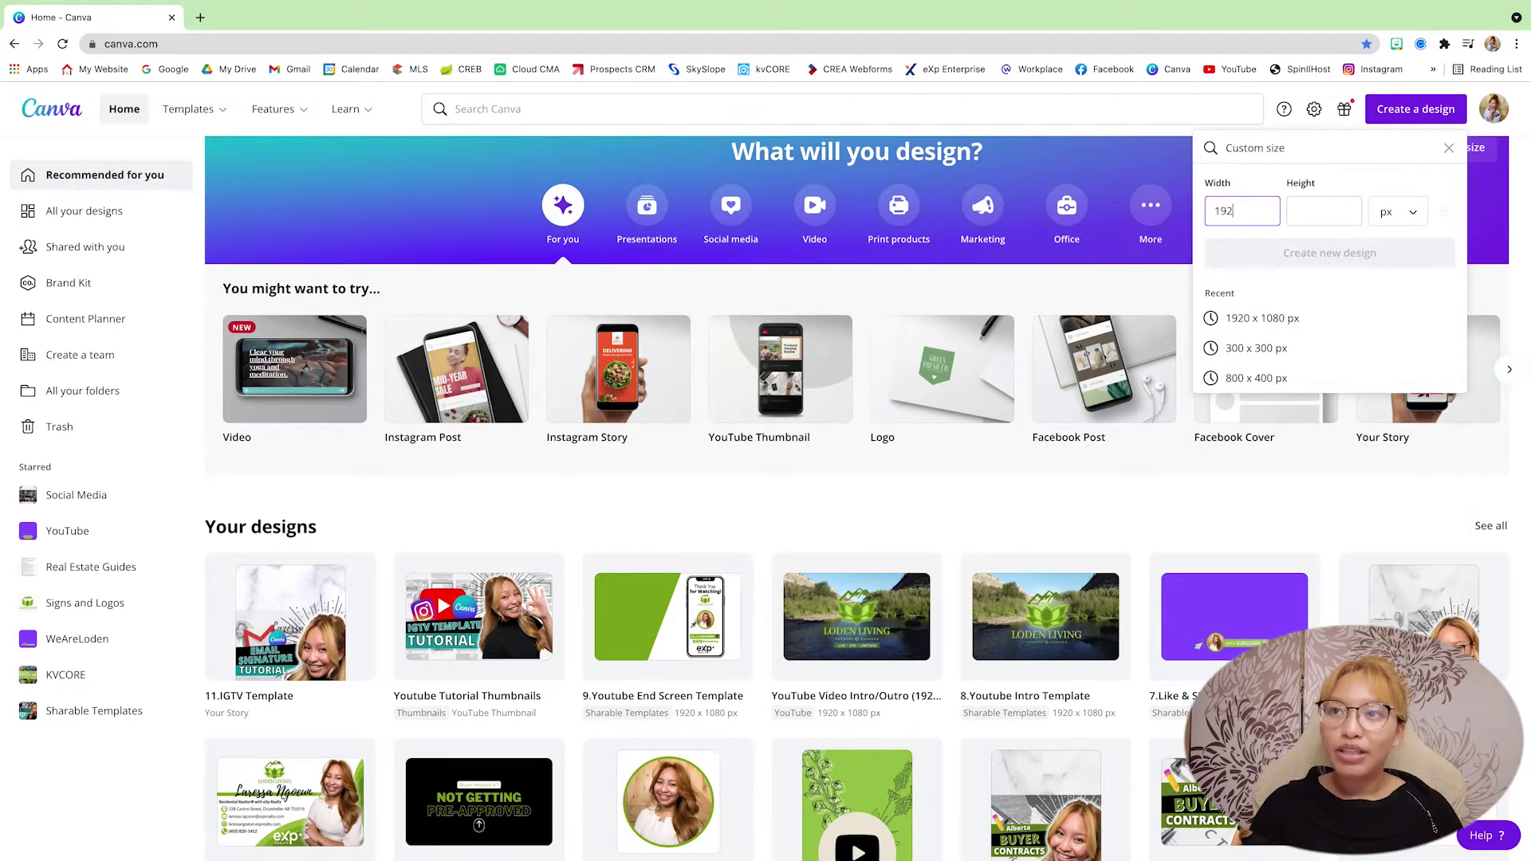
pyautogui.click(1324, 210)
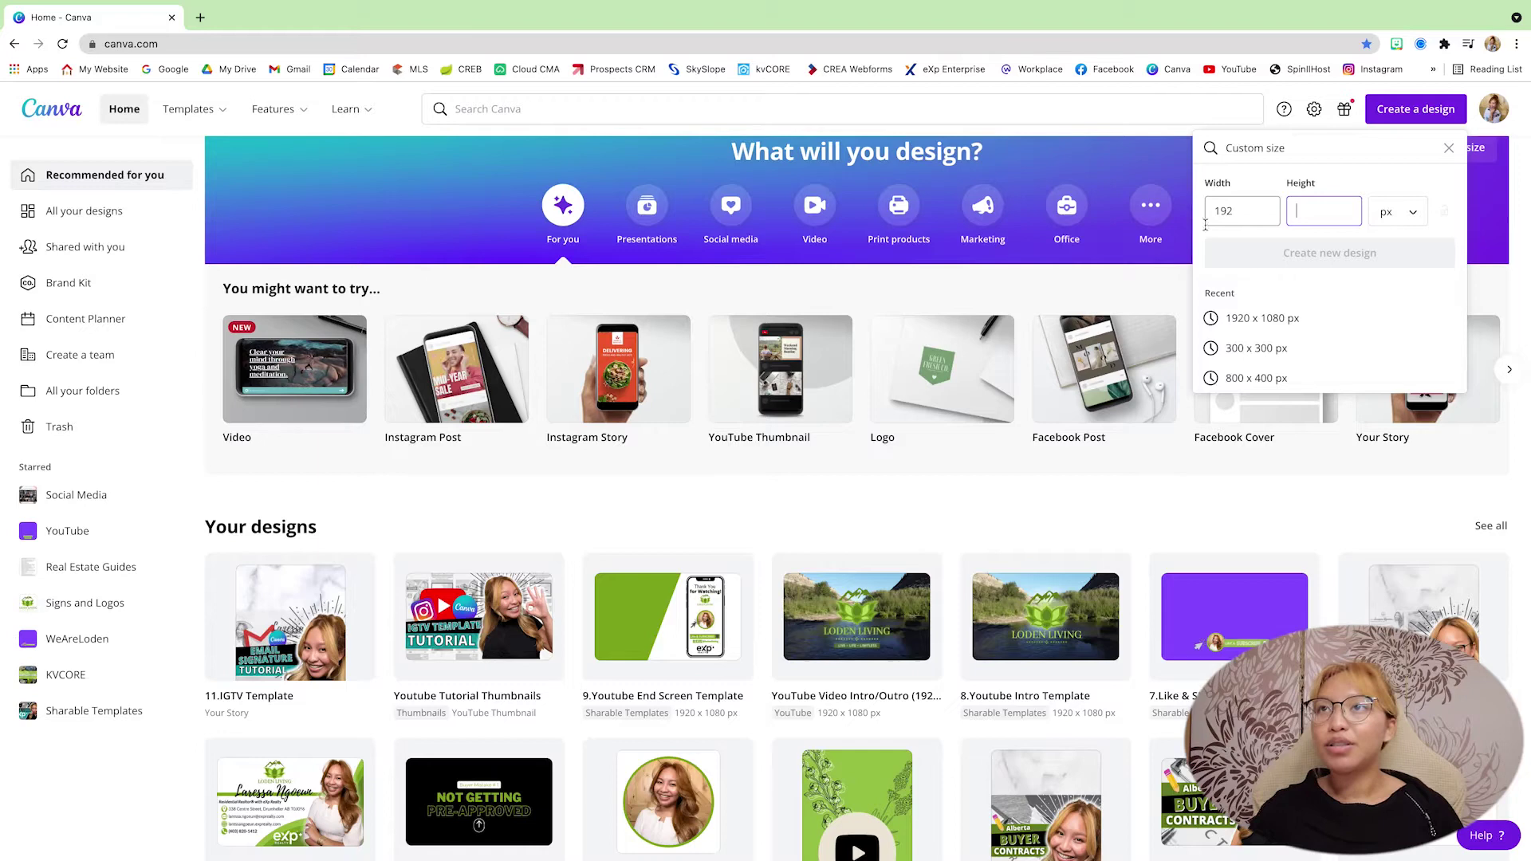
pyautogui.write('1080')
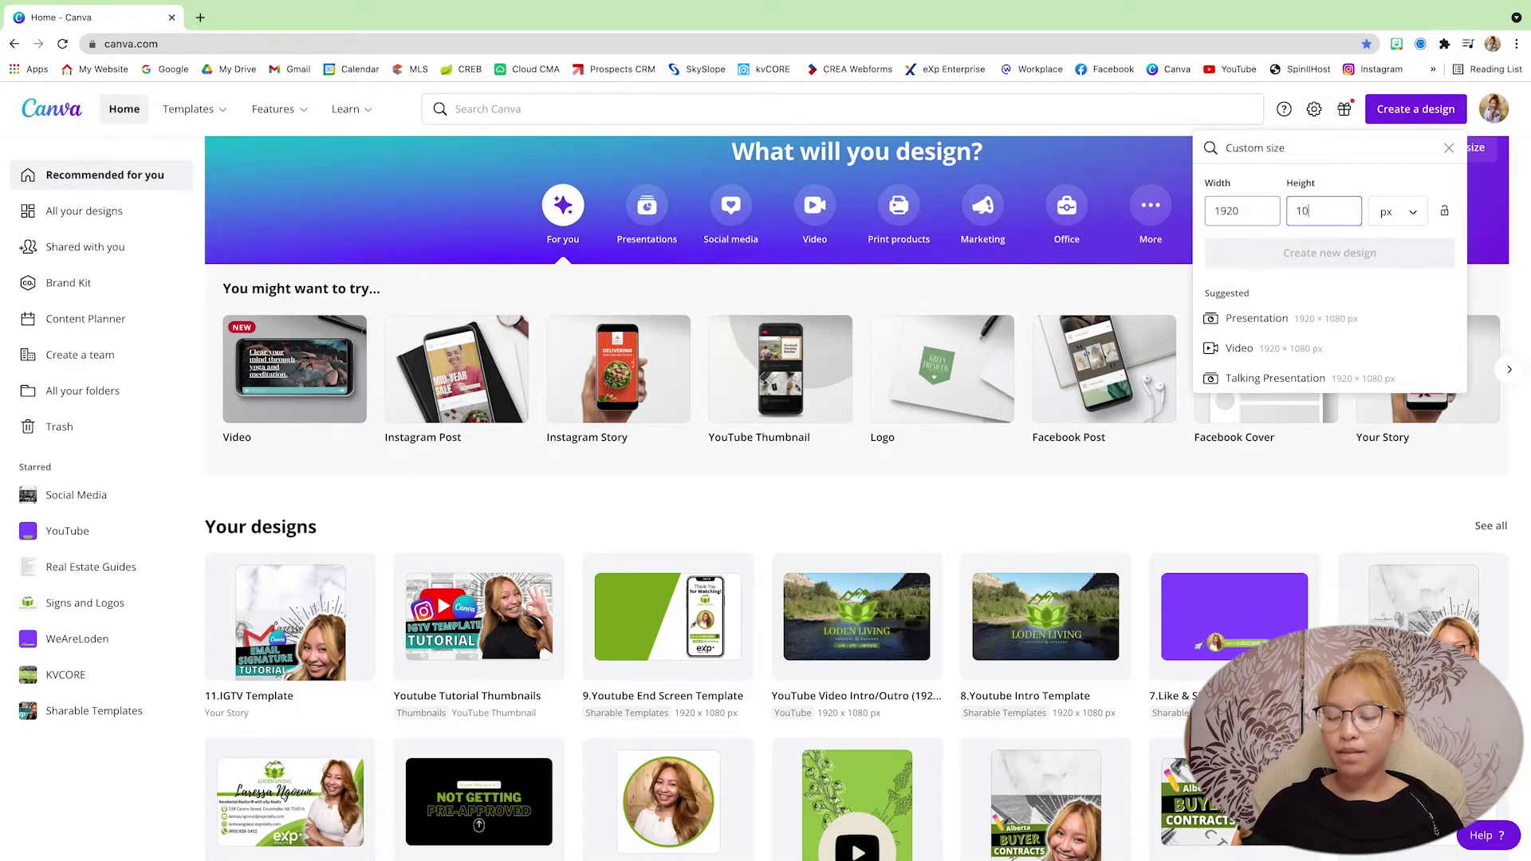
pyautogui.press('Return')
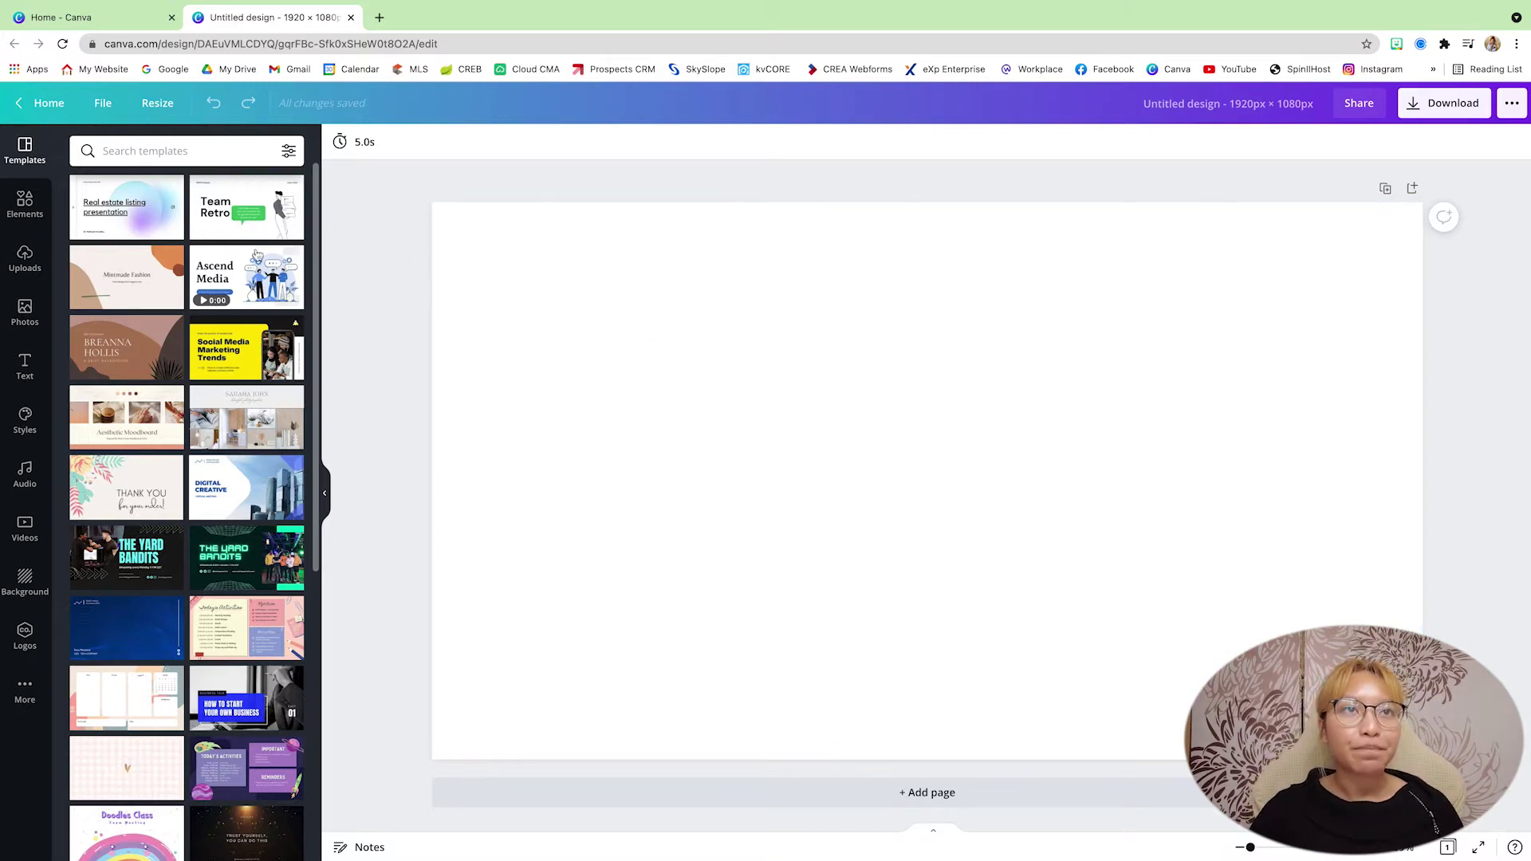
# Set the empty page's background colour to solid black from Default Colors
pyautogui.click(562, 268)
pyautogui.click(341, 145)
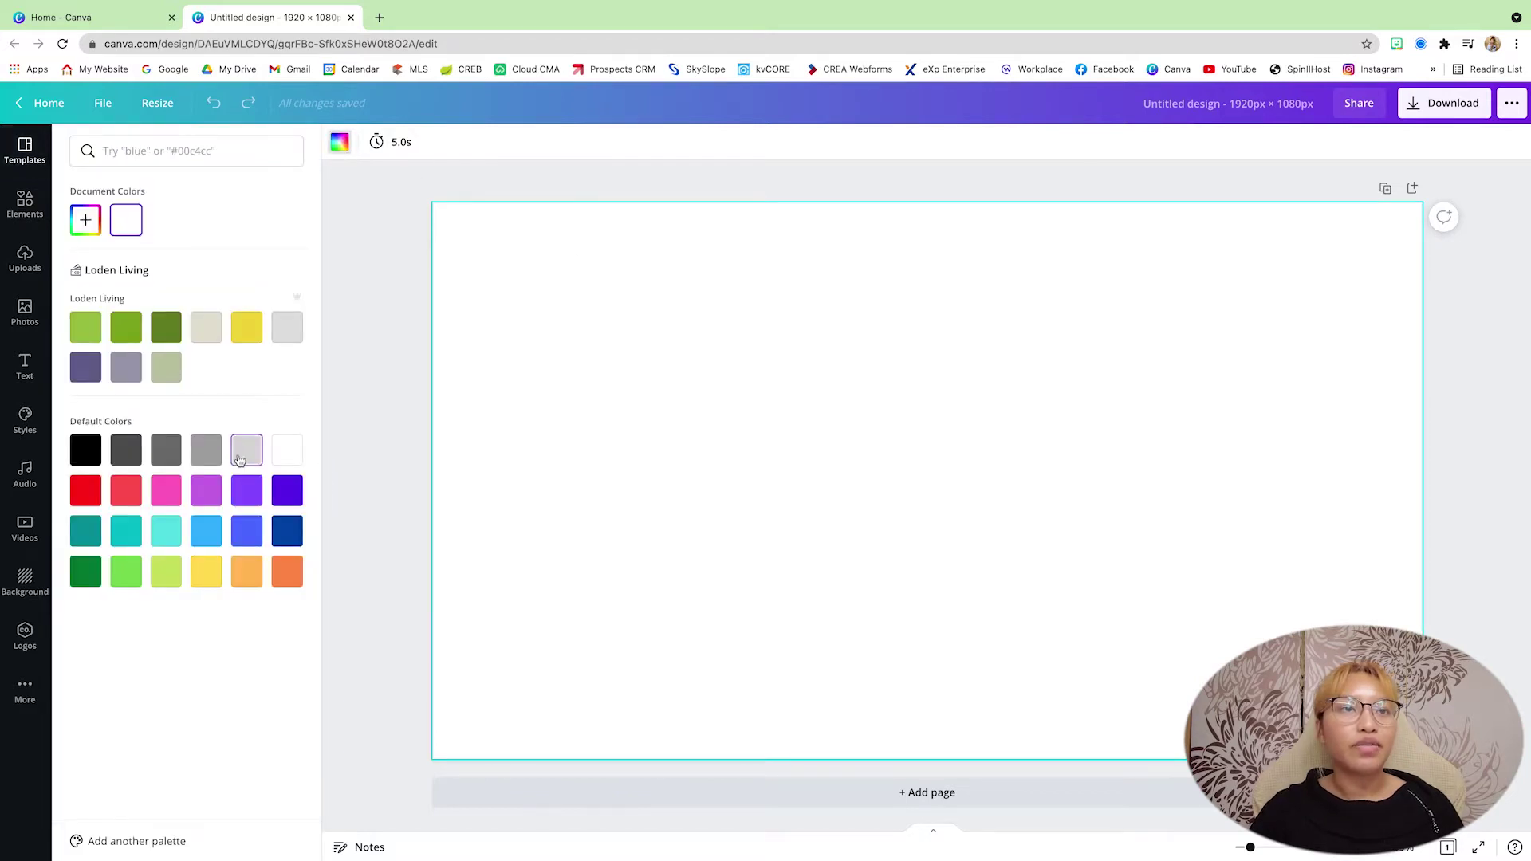
pyautogui.click(85, 453)
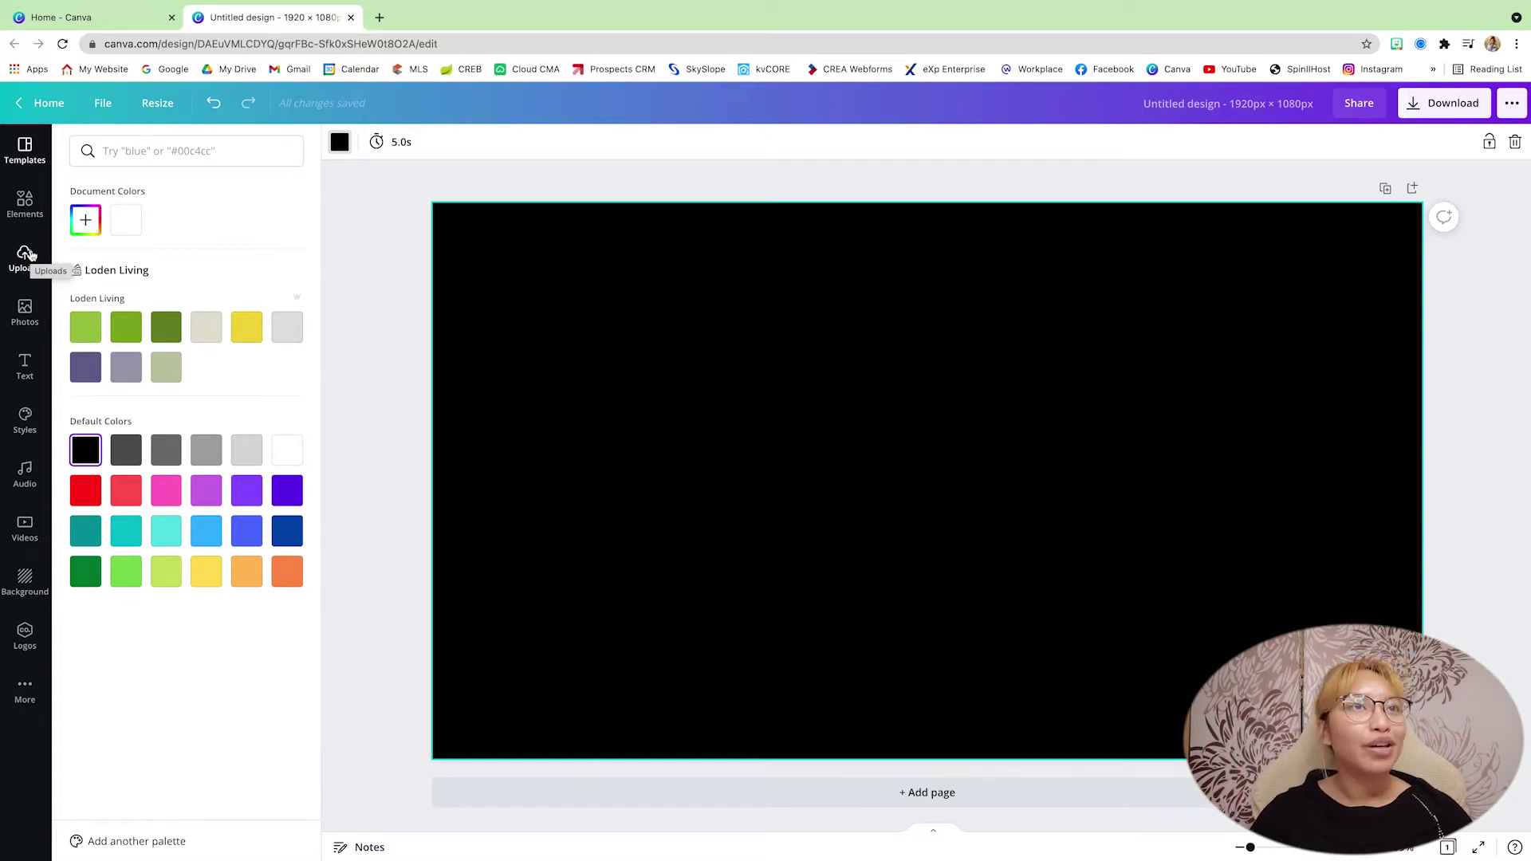
pyautogui.click(25, 203)
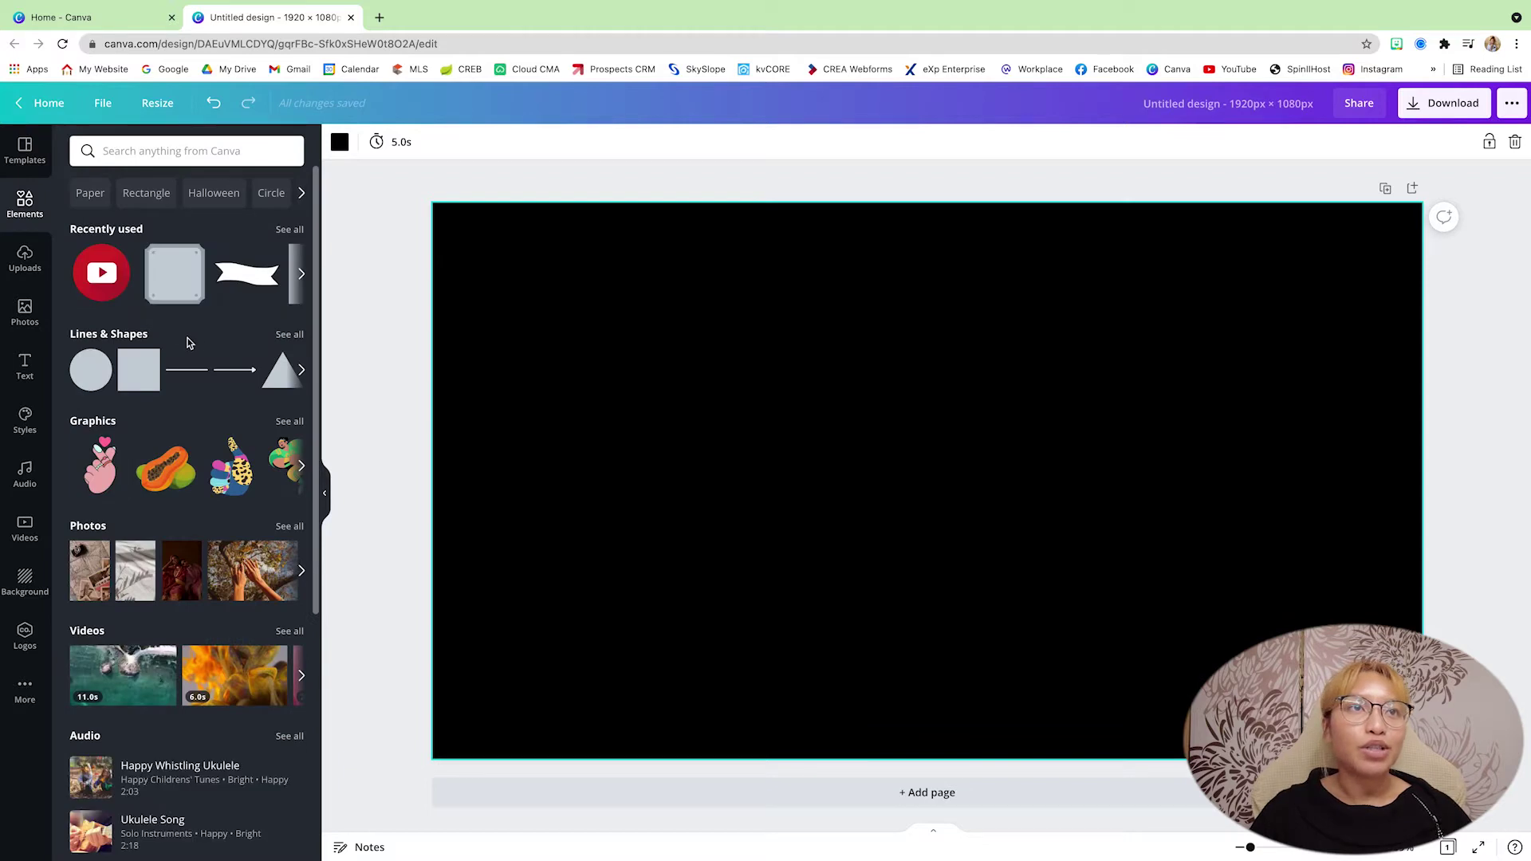
# Add a rounded square, resize it into a thin wide bar, and centre it horizontally
pyautogui.click(114, 335)
pyautogui.scroll(-1, 194, 522)
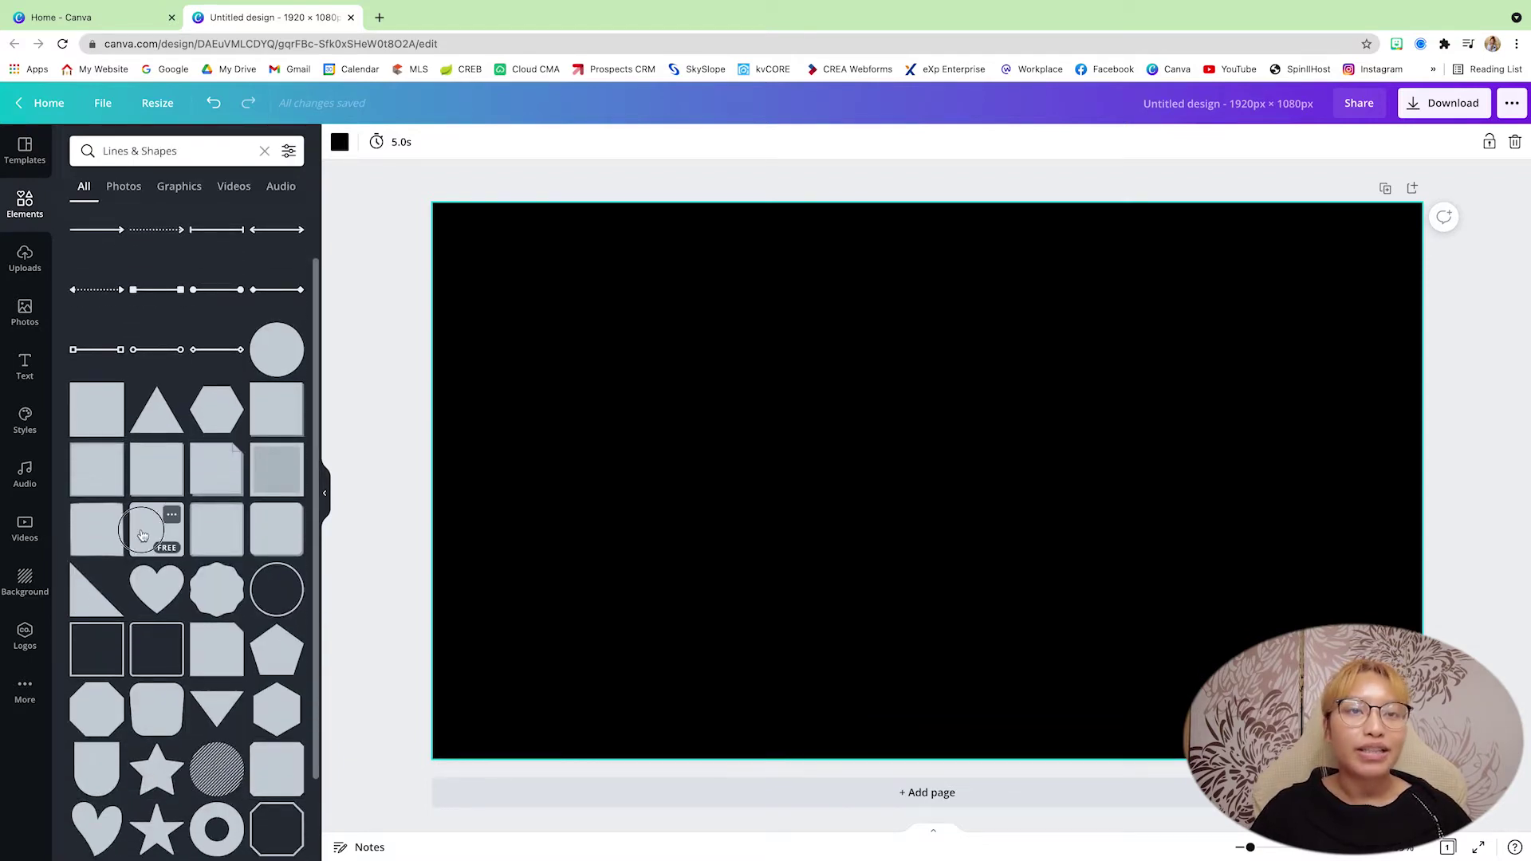
pyautogui.click(154, 527)
pyautogui.moveTo(927, 636); pyautogui.dragTo(913, 431)
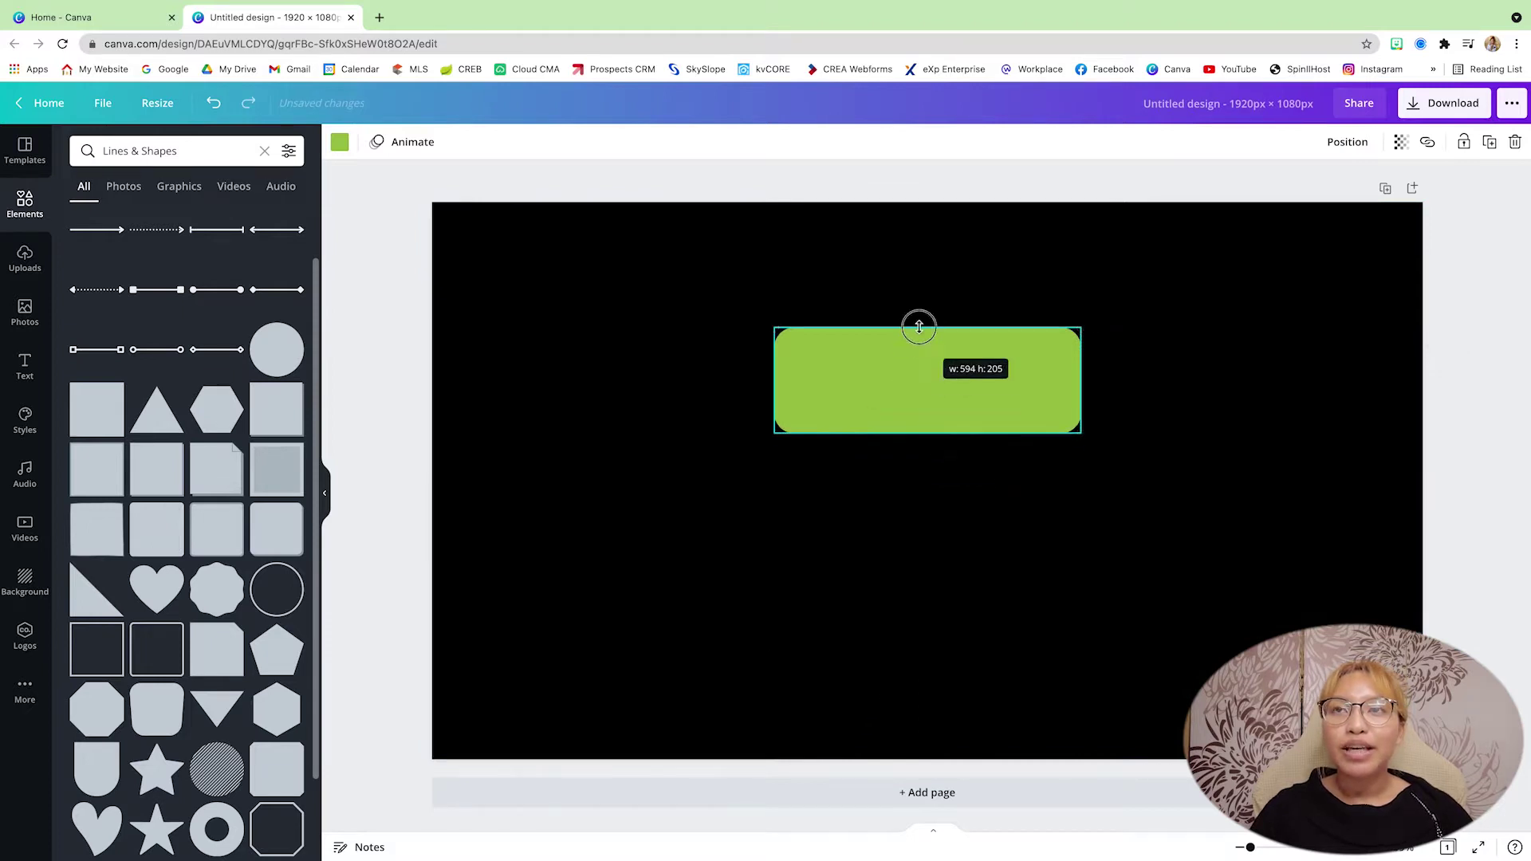
pyautogui.moveTo(1080, 326); pyautogui.dragTo(1101, 410)
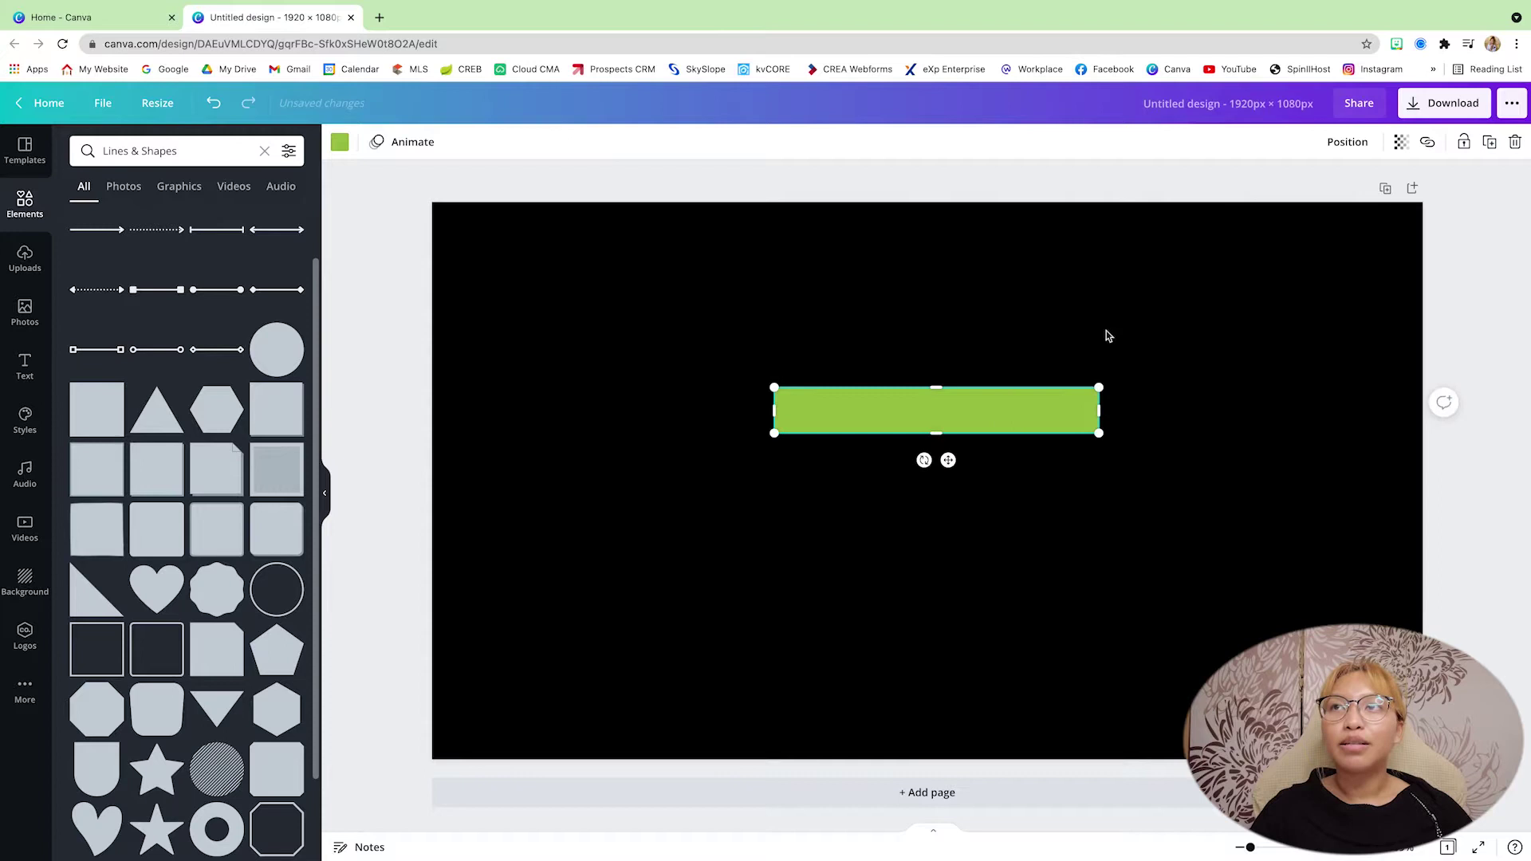
pyautogui.click(1346, 142)
pyautogui.click(1293, 279)
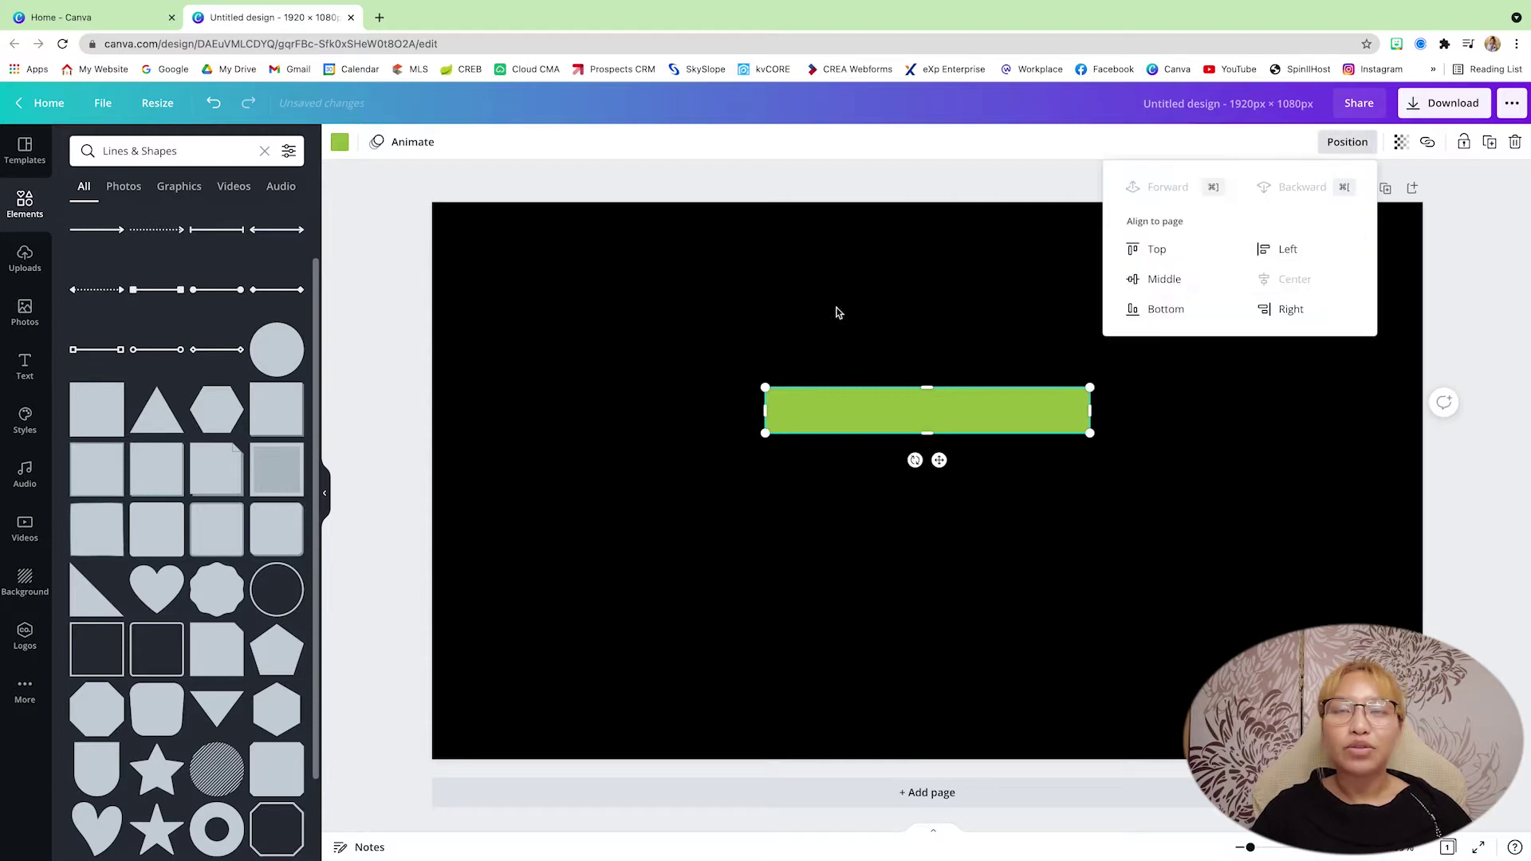
# Change the bar's fill colour to white
pyautogui.click(691, 333)
pyautogui.click(767, 395)
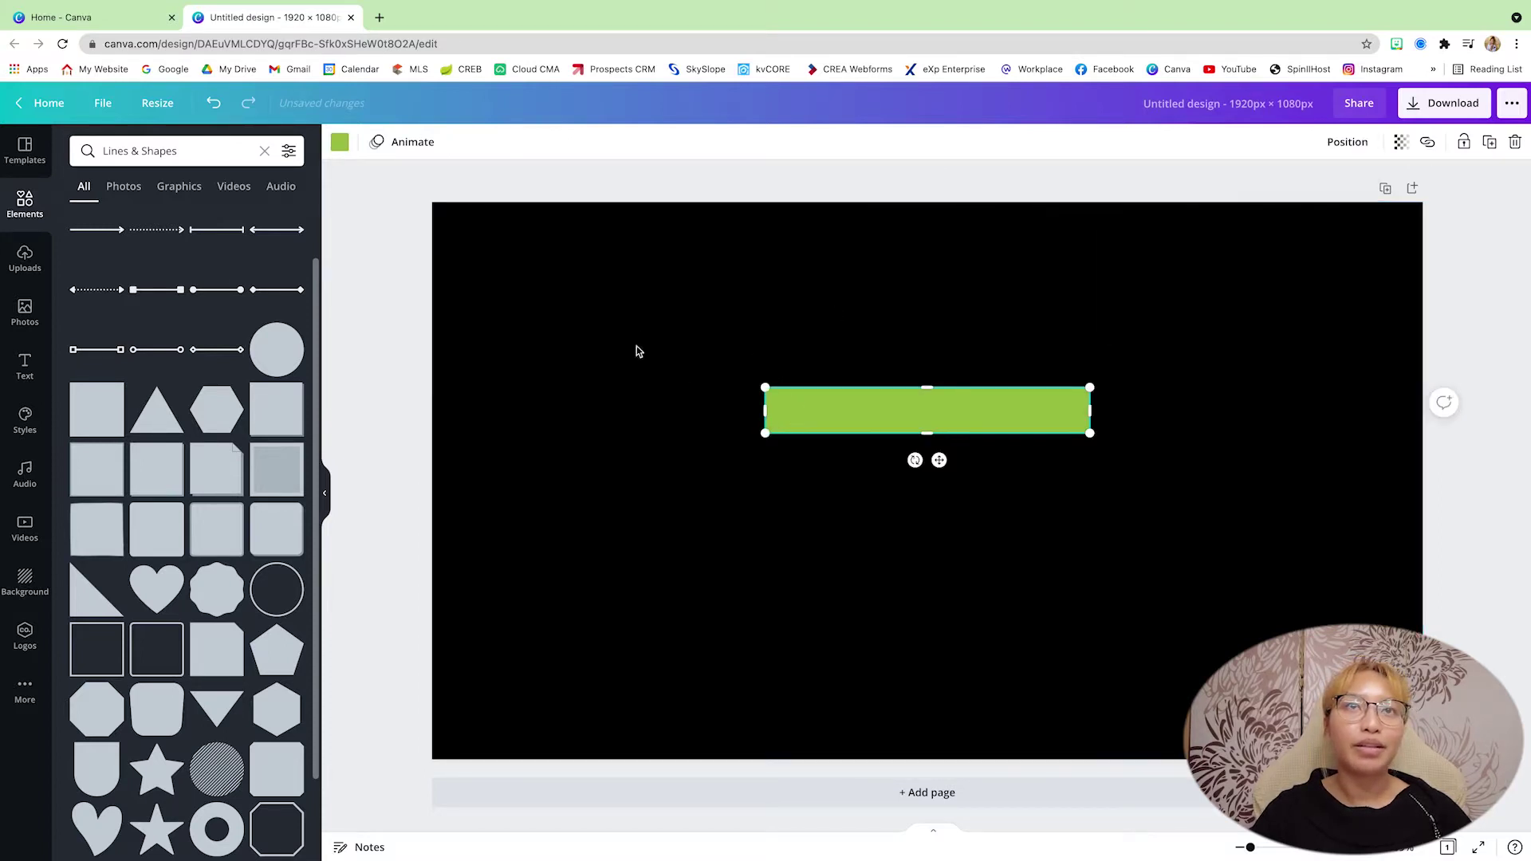
pyautogui.click(340, 141)
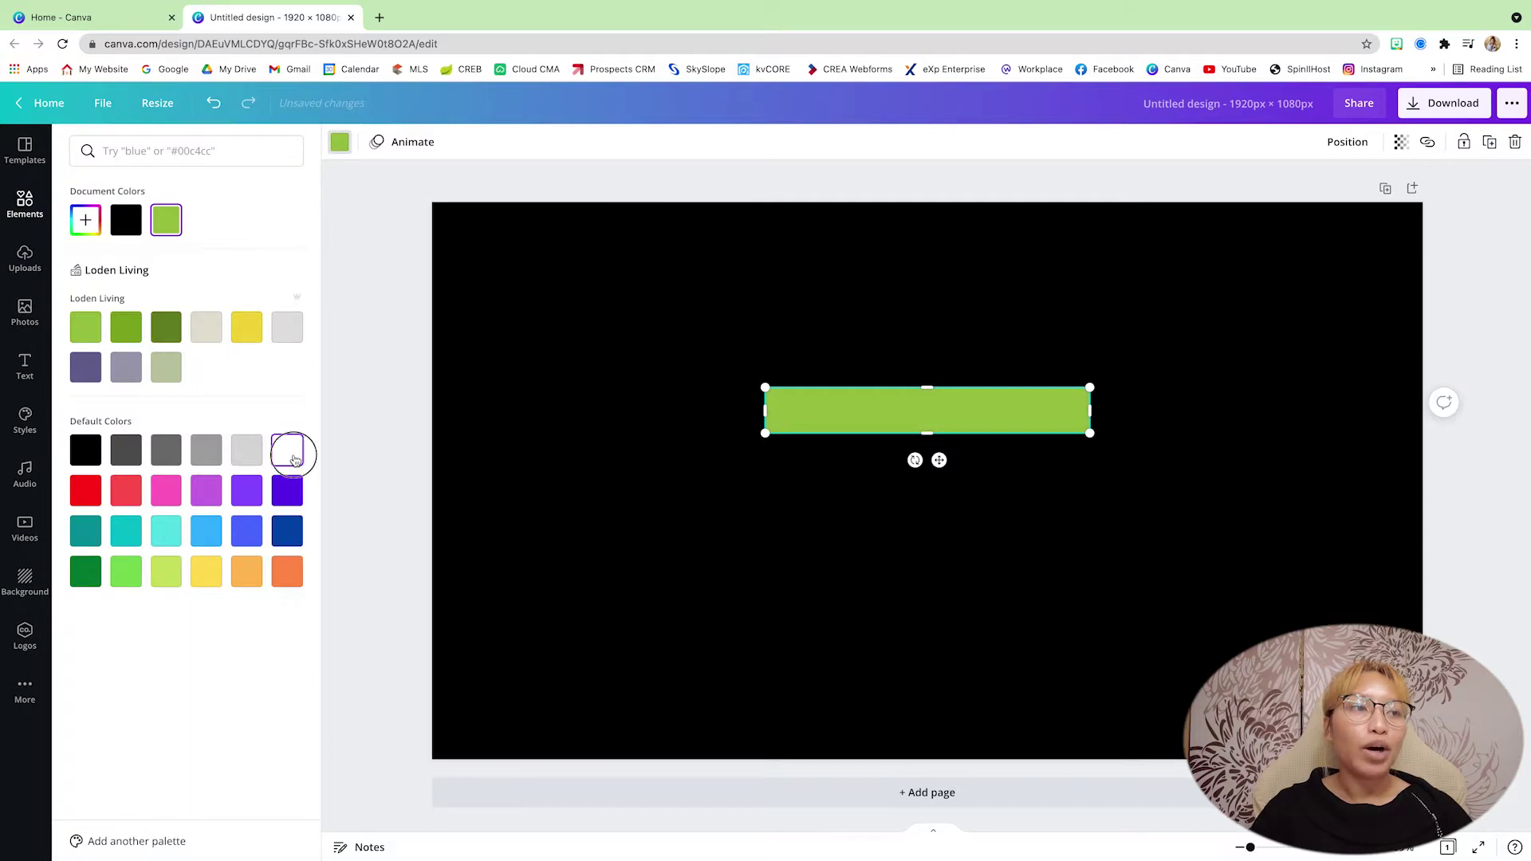
pyautogui.click(287, 450)
pyautogui.press('Escape')
pyautogui.click(942, 522)
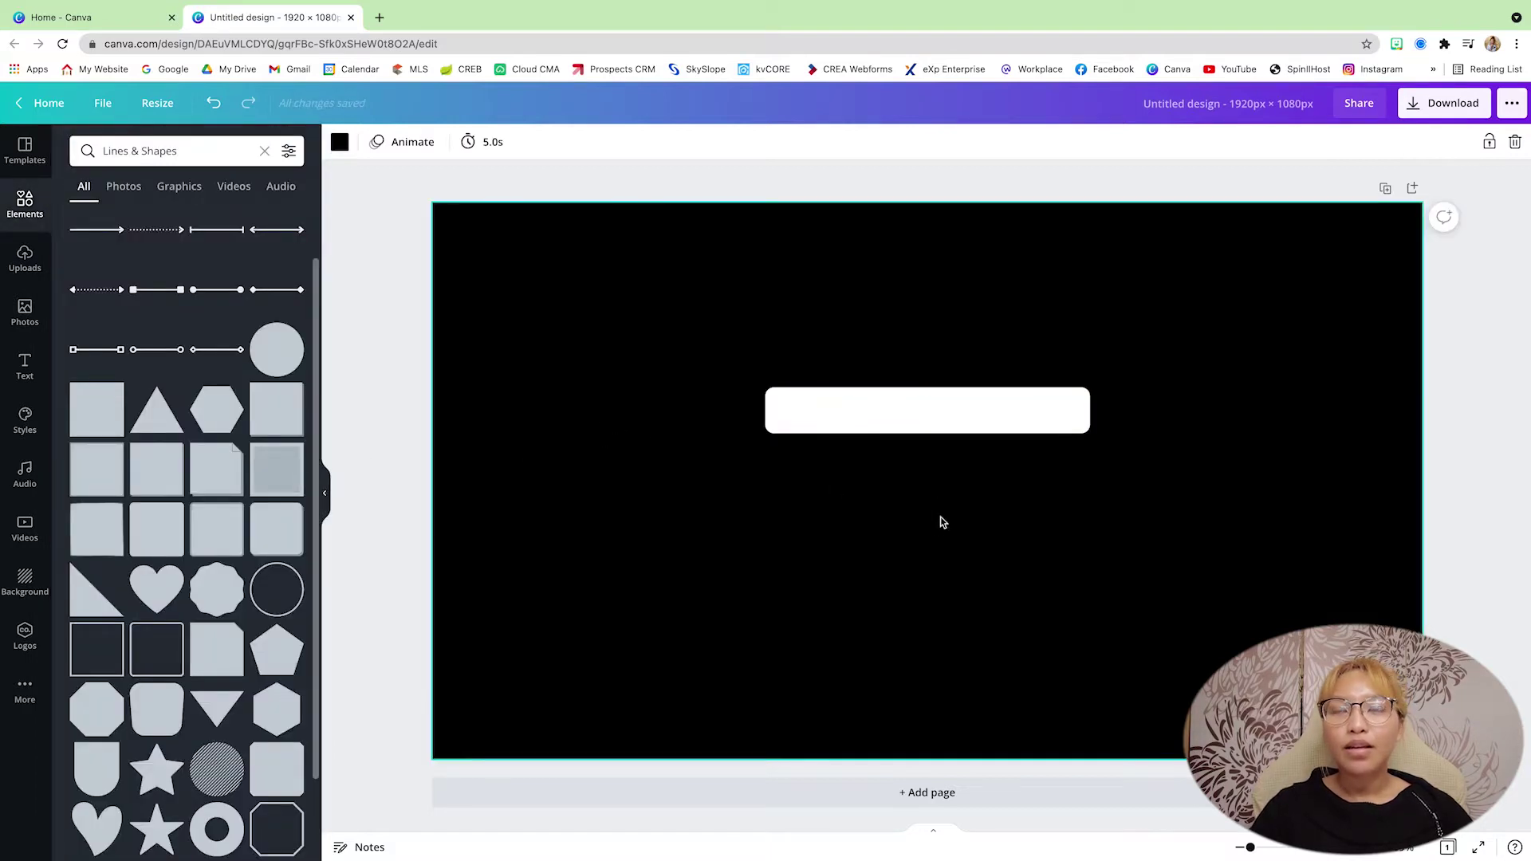
# Add a dark green text box on the white bar and raise its font size toward 34
pyautogui.click(880, 424)
pyautogui.press('t')
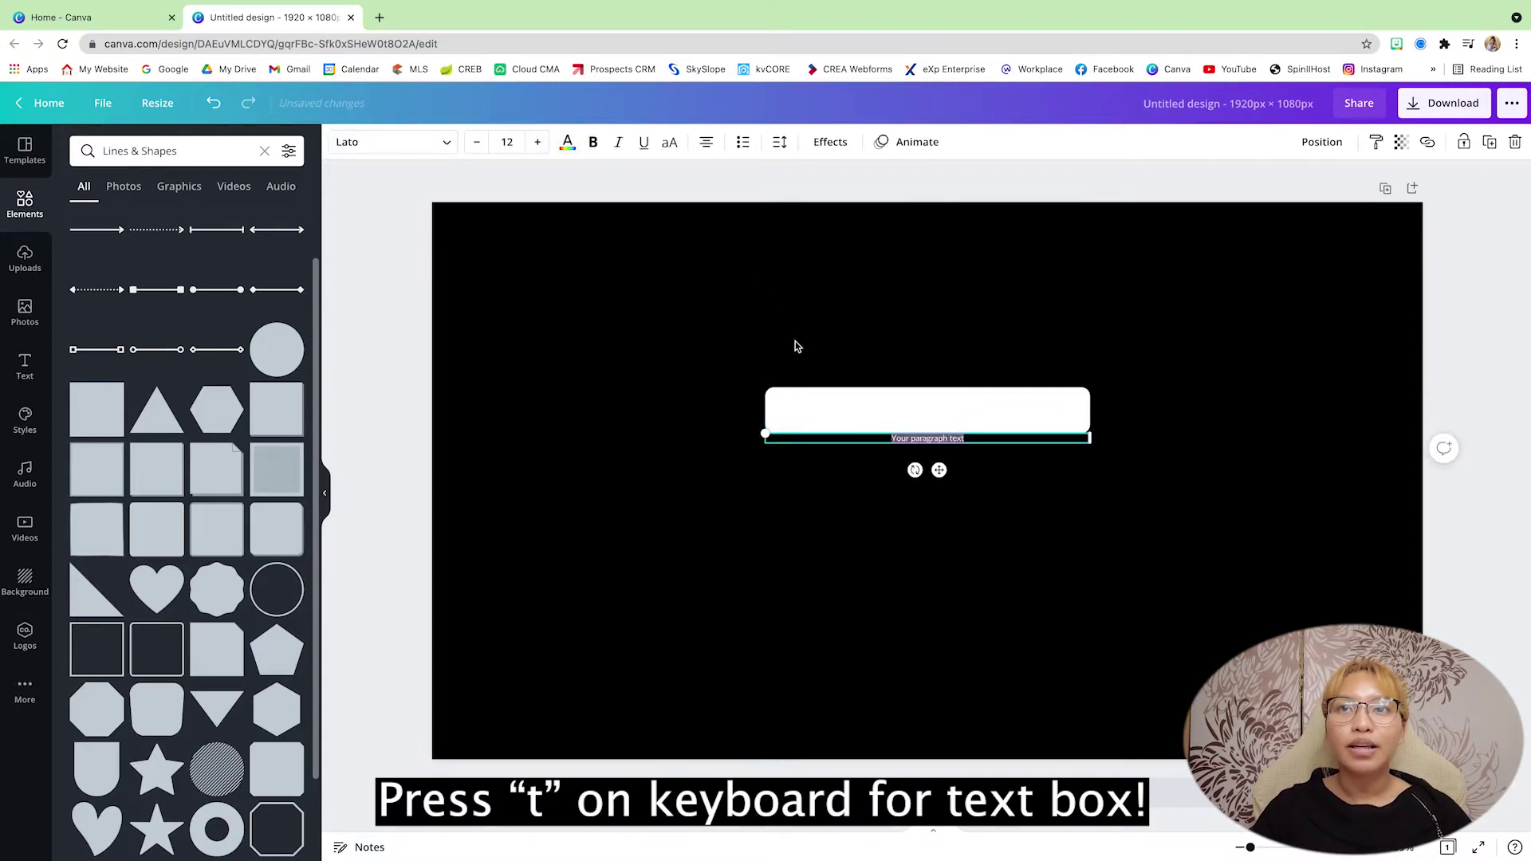
pyautogui.click(567, 142)
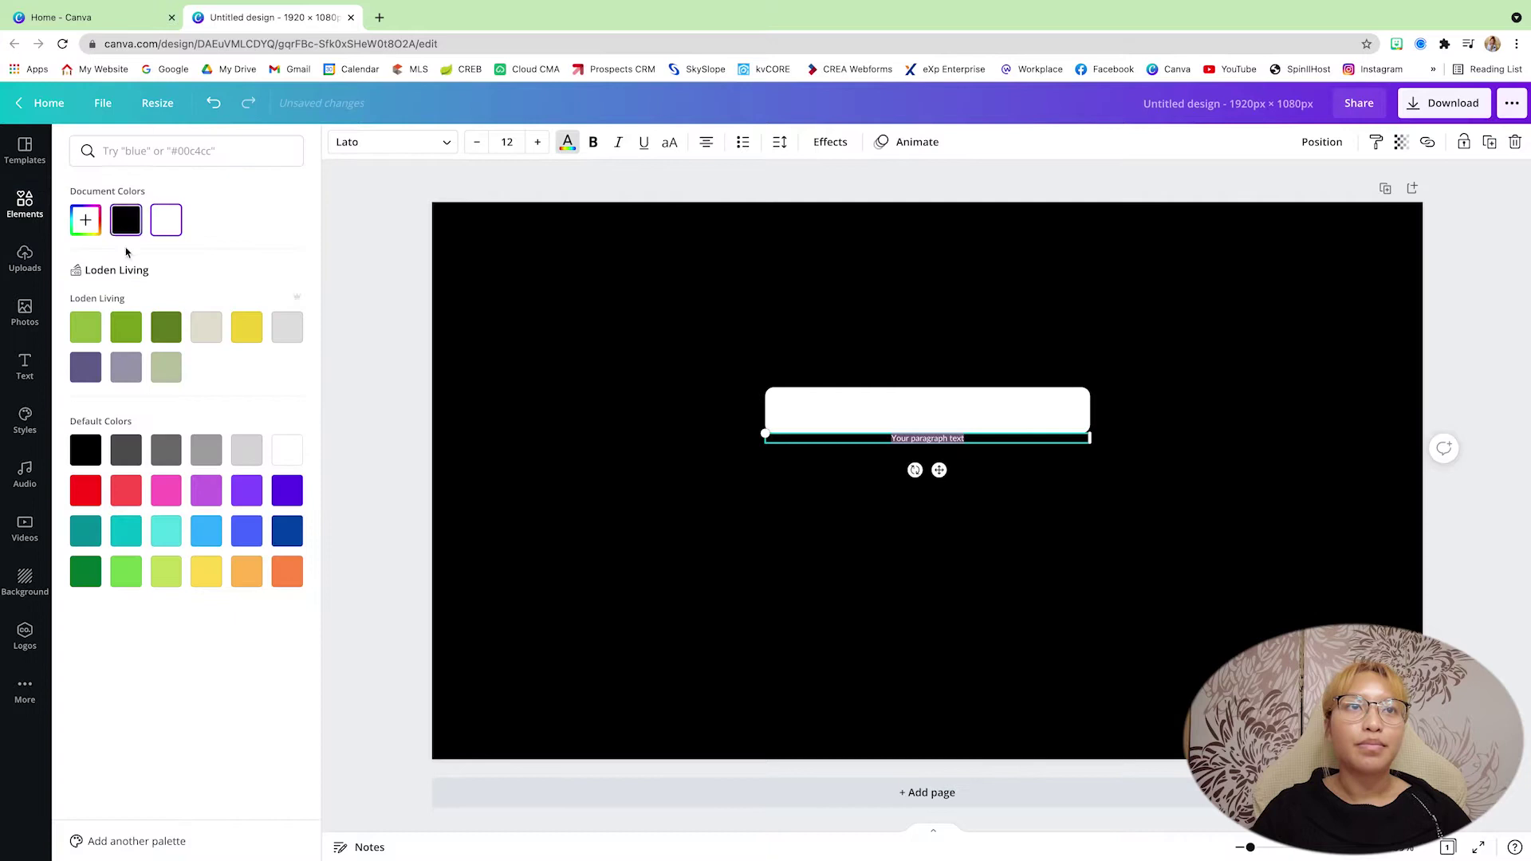
pyautogui.click(166, 327)
pyautogui.moveTo(941, 470); pyautogui.dragTo(939, 437)
pyautogui.click(538, 142)
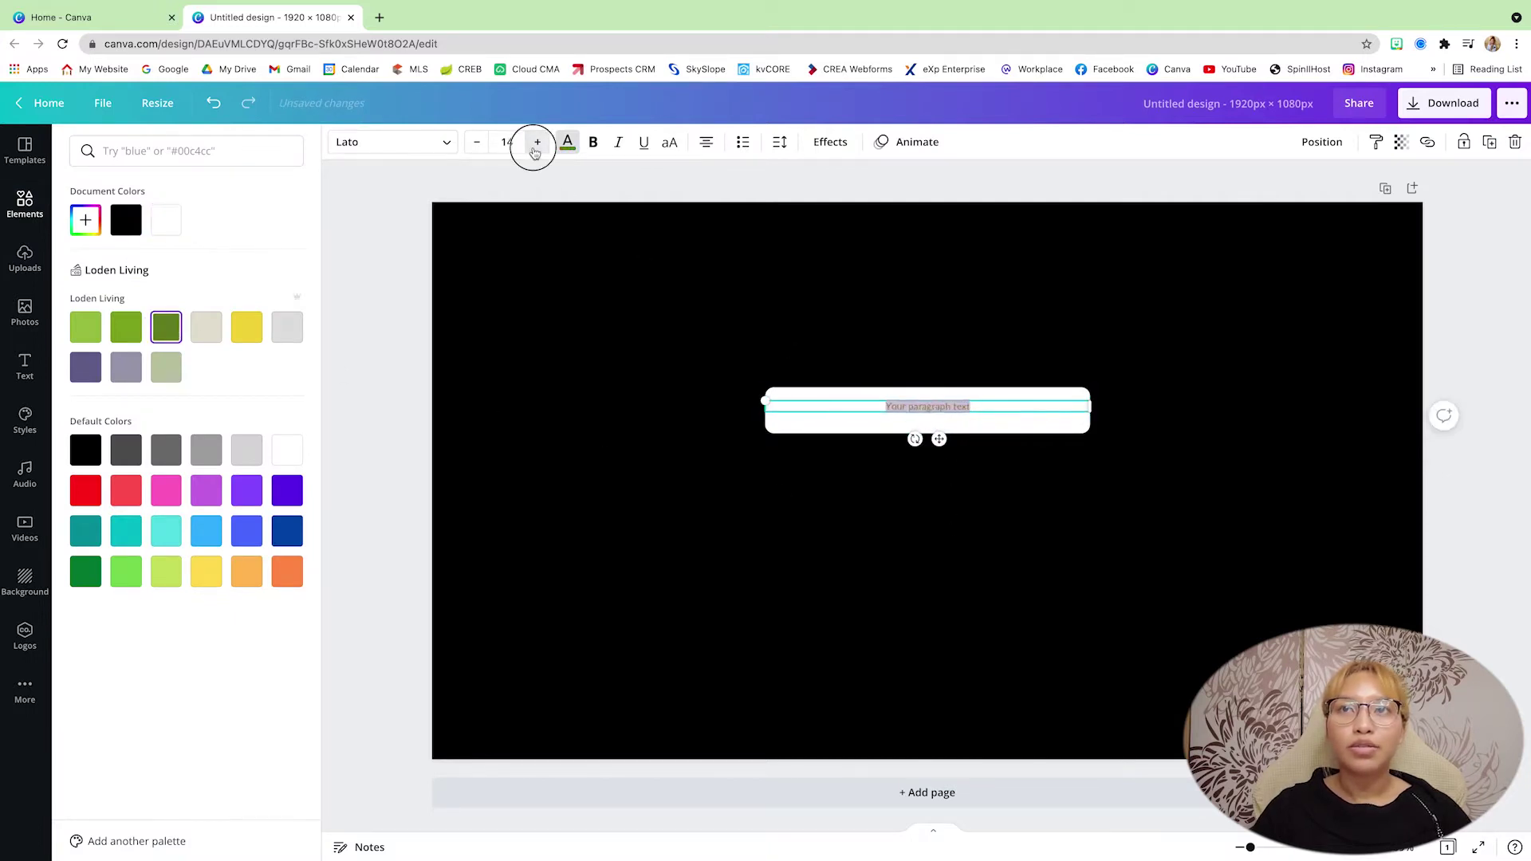
pyautogui.click(537, 142)
pyautogui.click(538, 142)
pyautogui.click(537, 142)
pyautogui.click(537, 142)
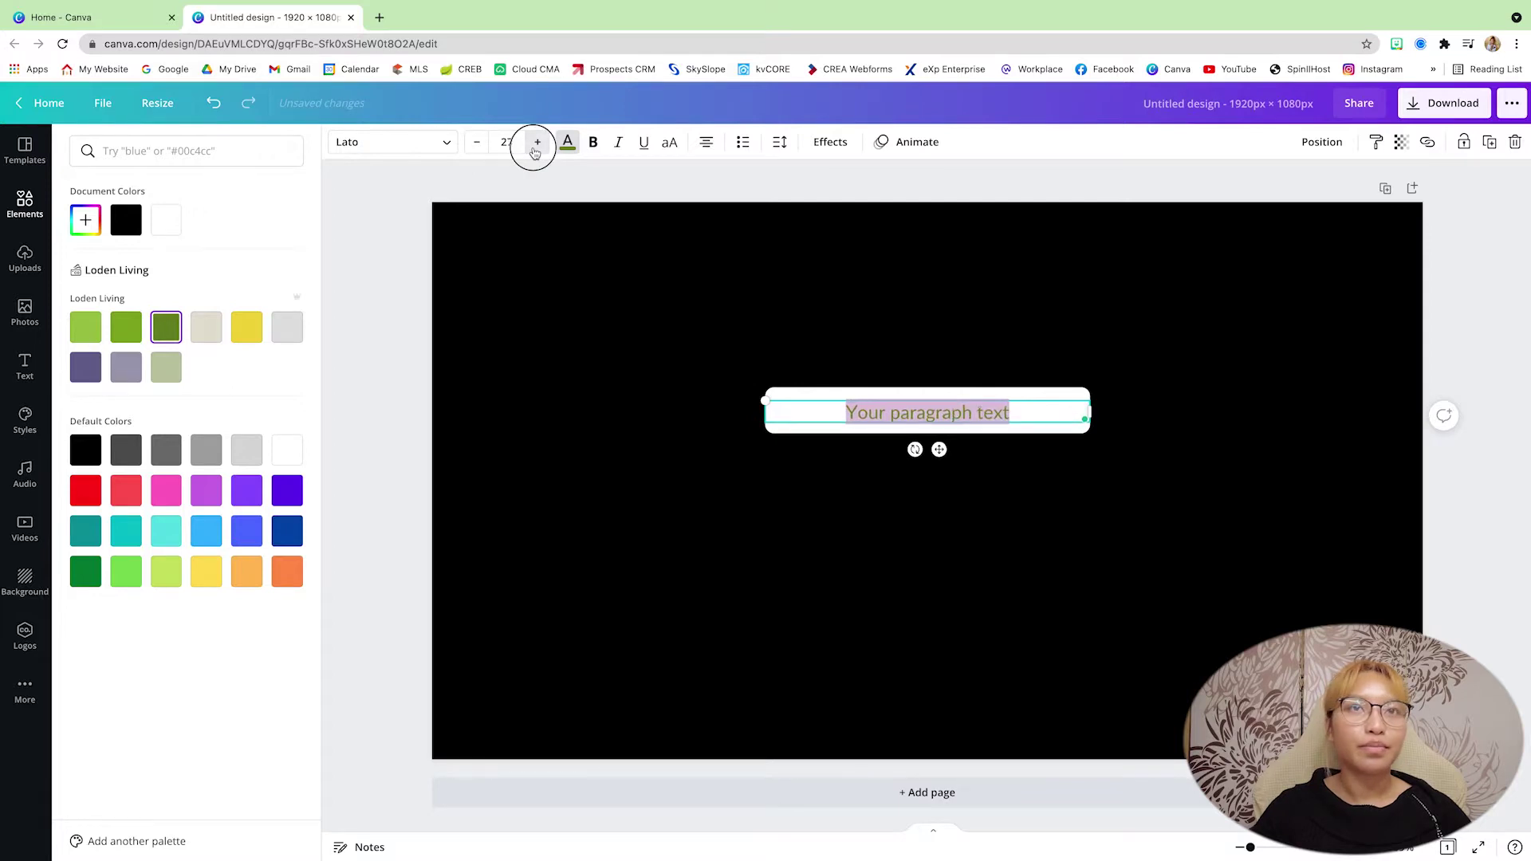
pyautogui.click(538, 142)
pyautogui.click(537, 142)
pyautogui.click(537, 142)
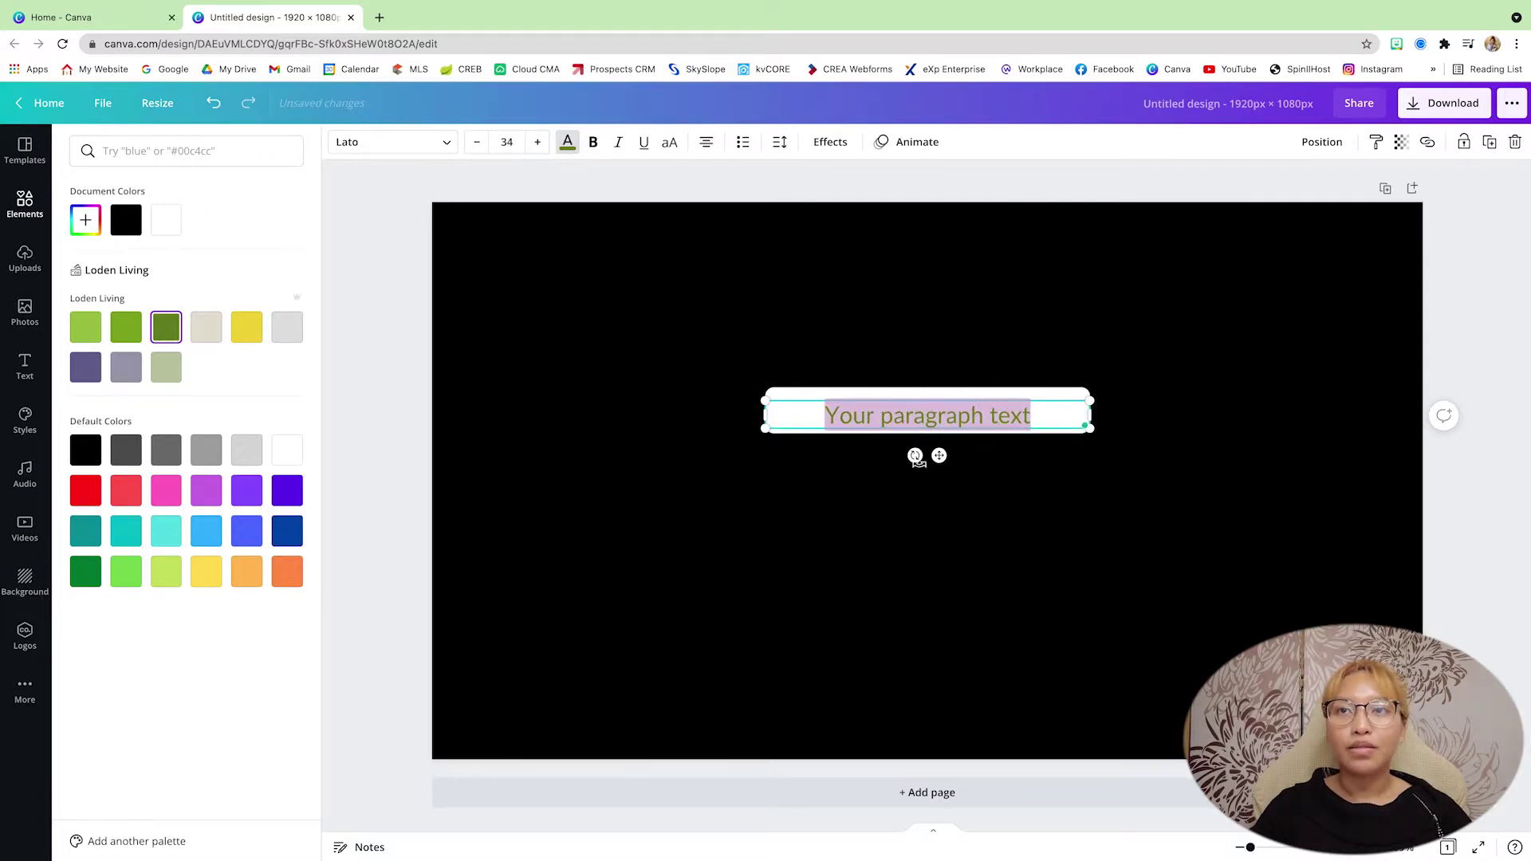
pyautogui.moveTo(939, 455); pyautogui.dragTo(940, 451)
# Replace the placeholder with 'Buying Tip #1' and enlarge the text box
pyautogui.doubleClick(943, 403)
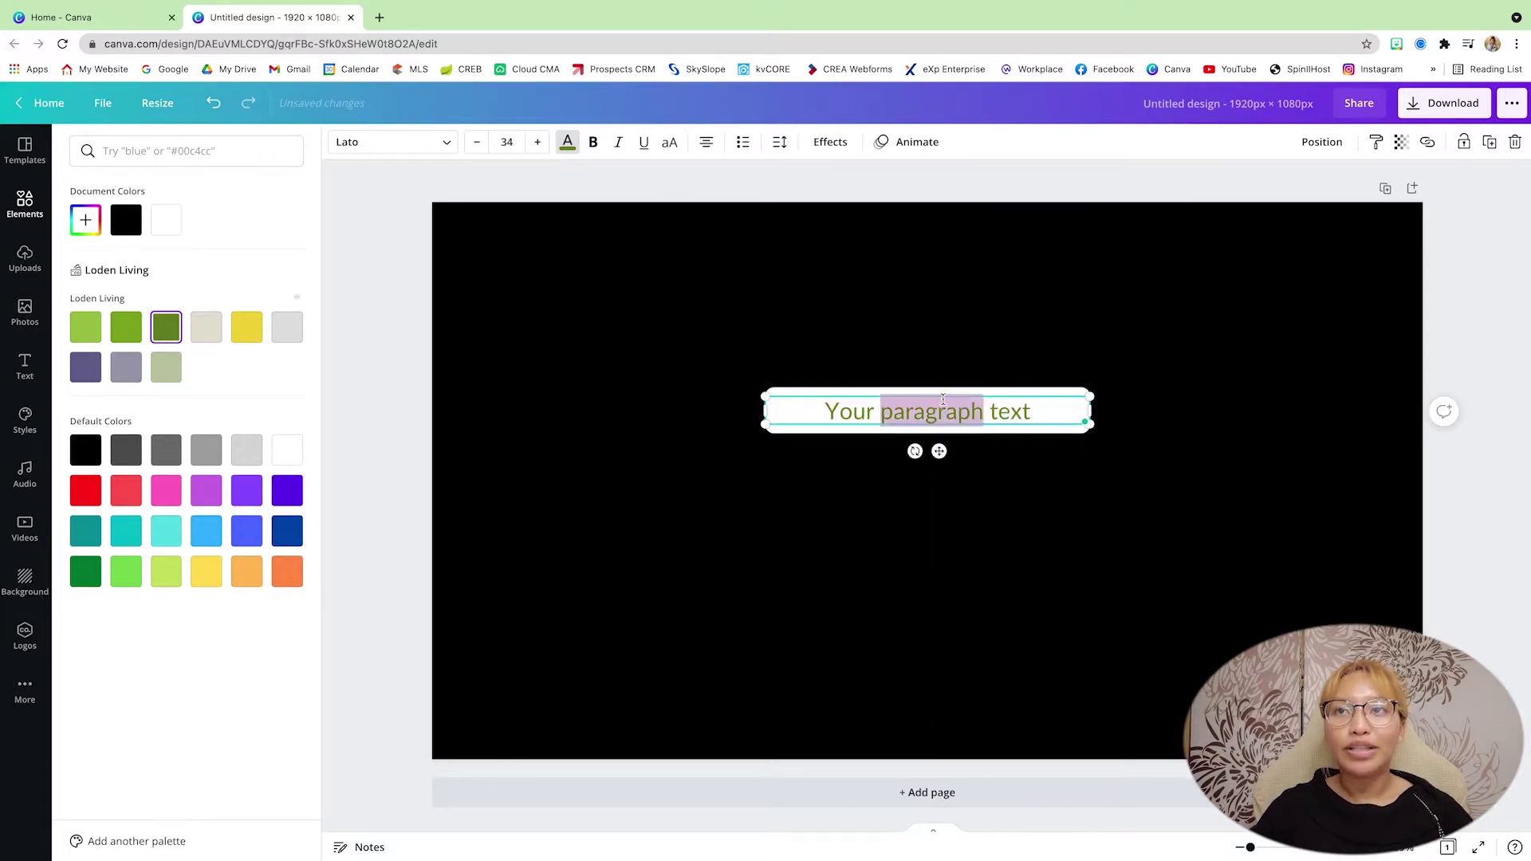
pyautogui.moveTo(1025, 411); pyautogui.dragTo(828, 411)
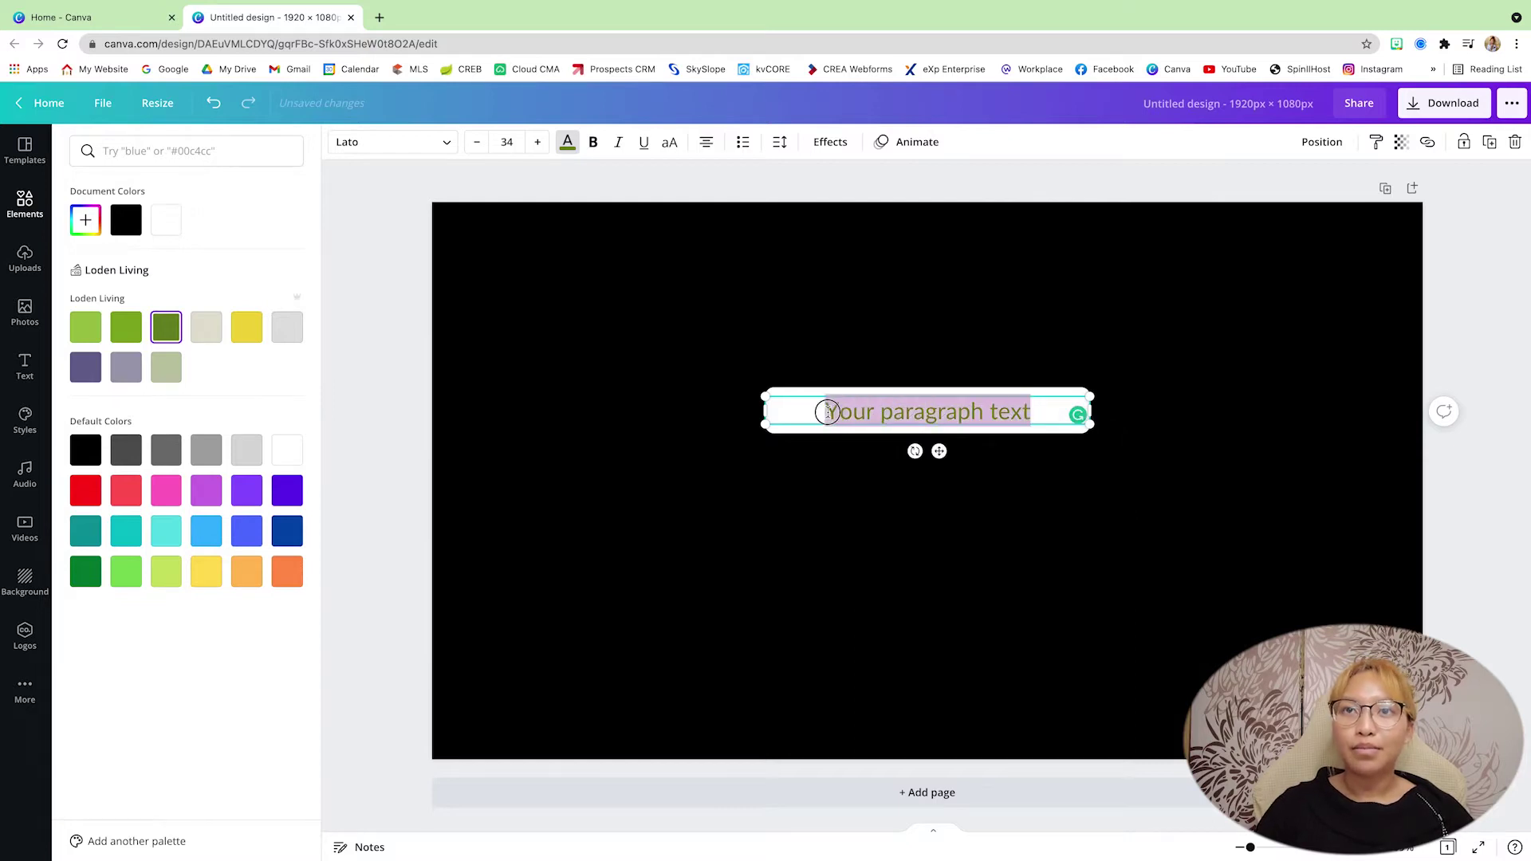
pyautogui.write('Buying ')
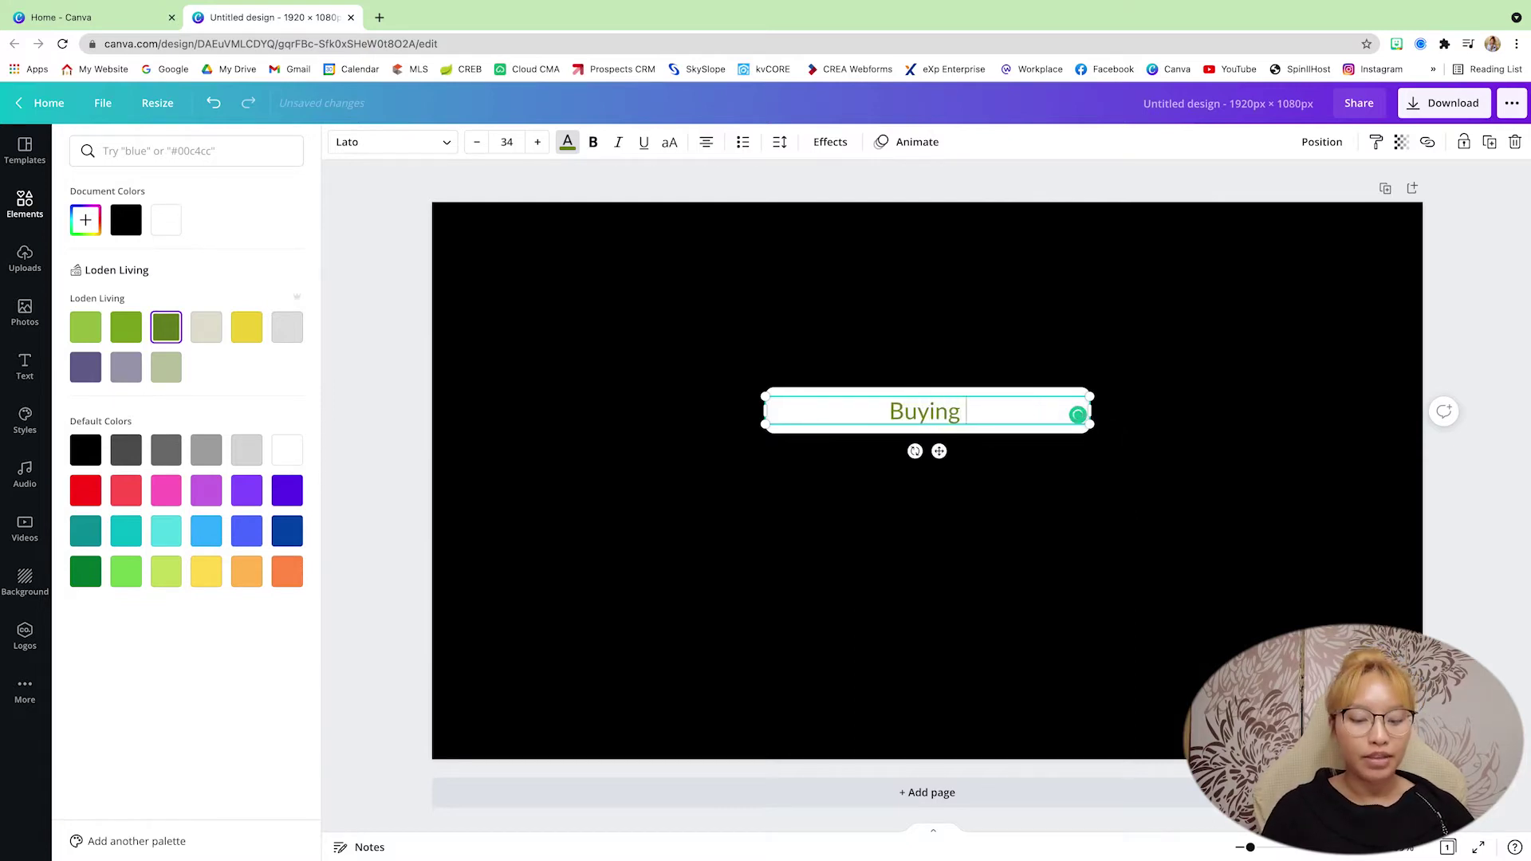
pyautogui.write('Tip #1')
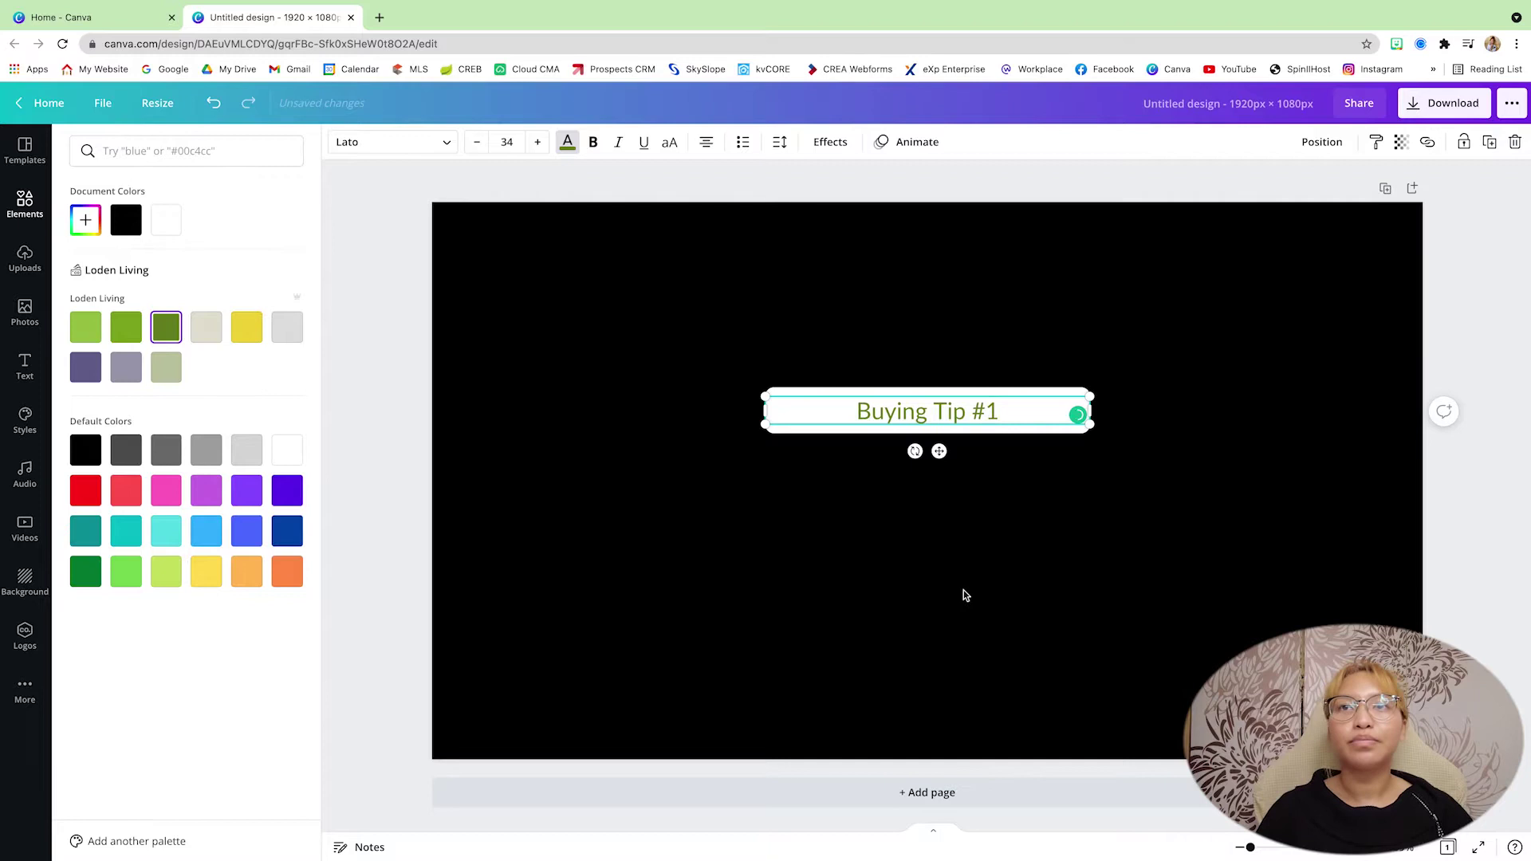
pyautogui.press('Escape')
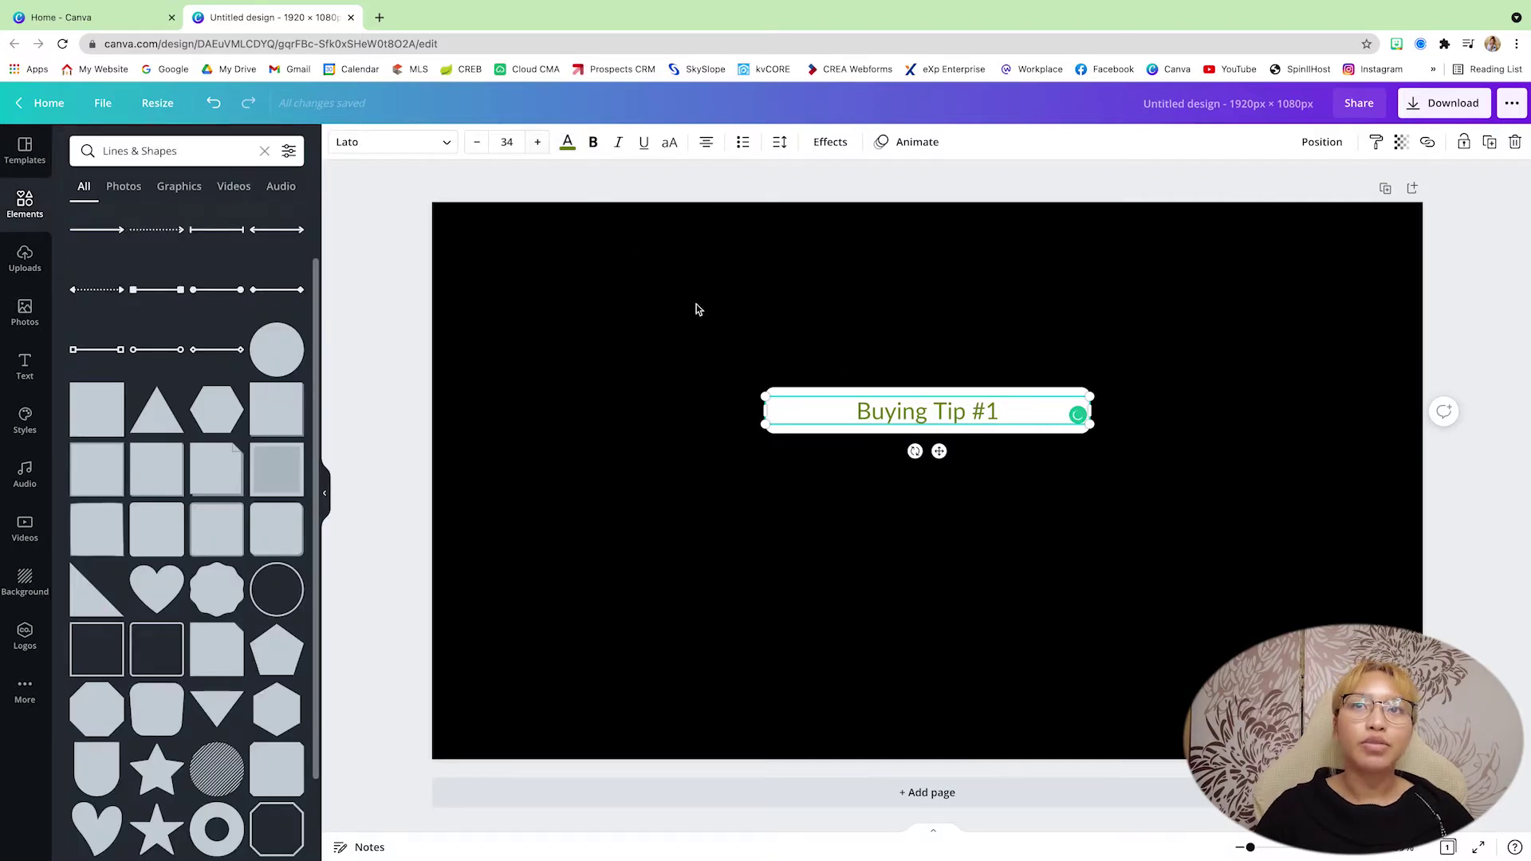
pyautogui.moveTo(763, 412)
pyautogui.mouseDown()
pyautogui.moveTo(861, 400)
pyautogui.moveTo(788, 396)
pyautogui.mouseUp()
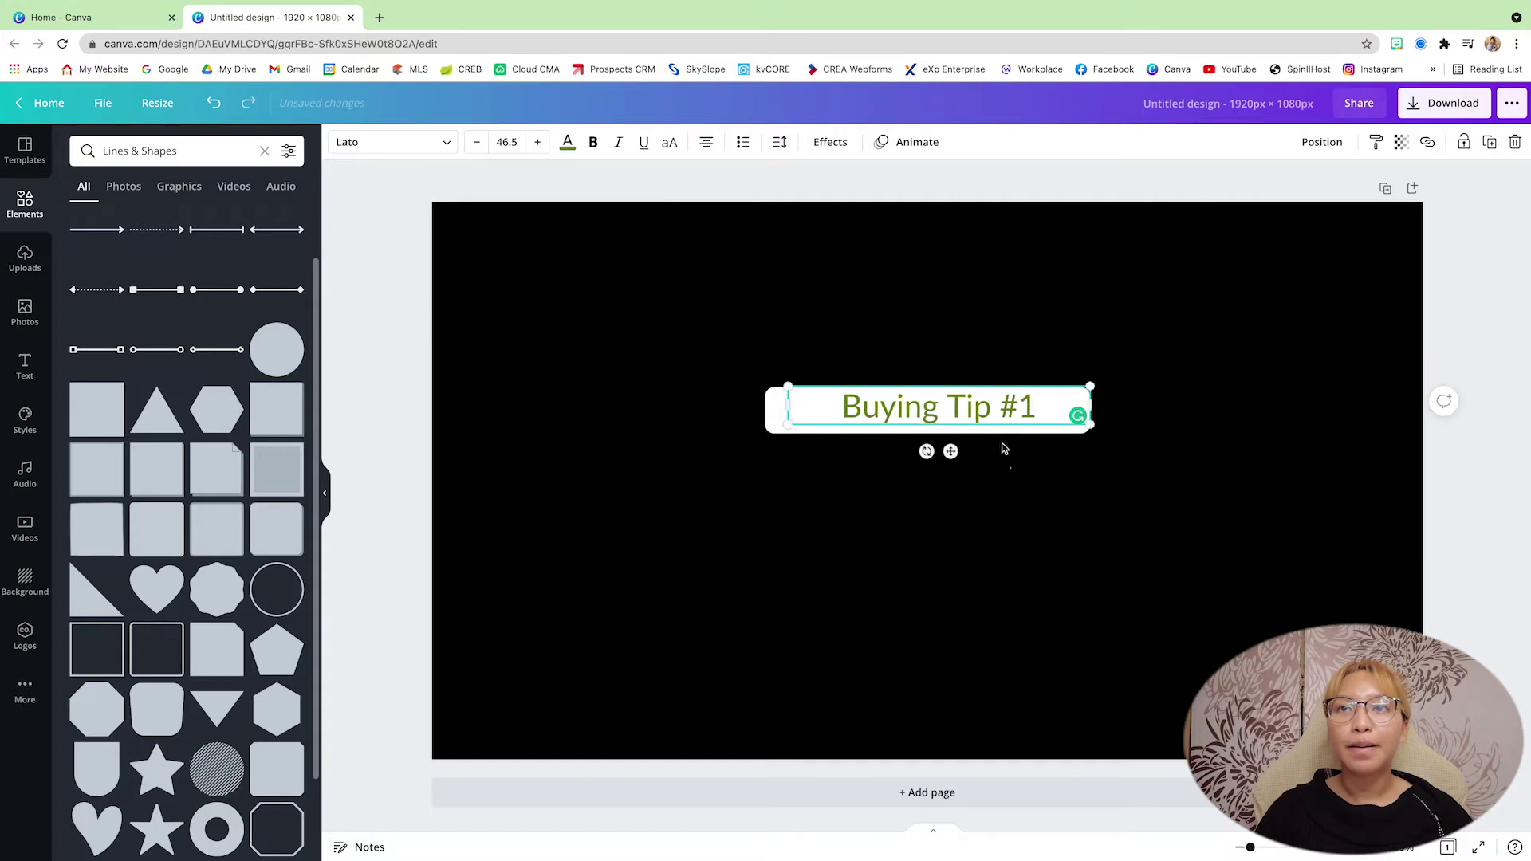
# Centre the 'Buying Tip #1' text together with the white bar
pyautogui.click(1001, 444)
pyautogui.click(981, 417)
pyautogui.press('super+a')
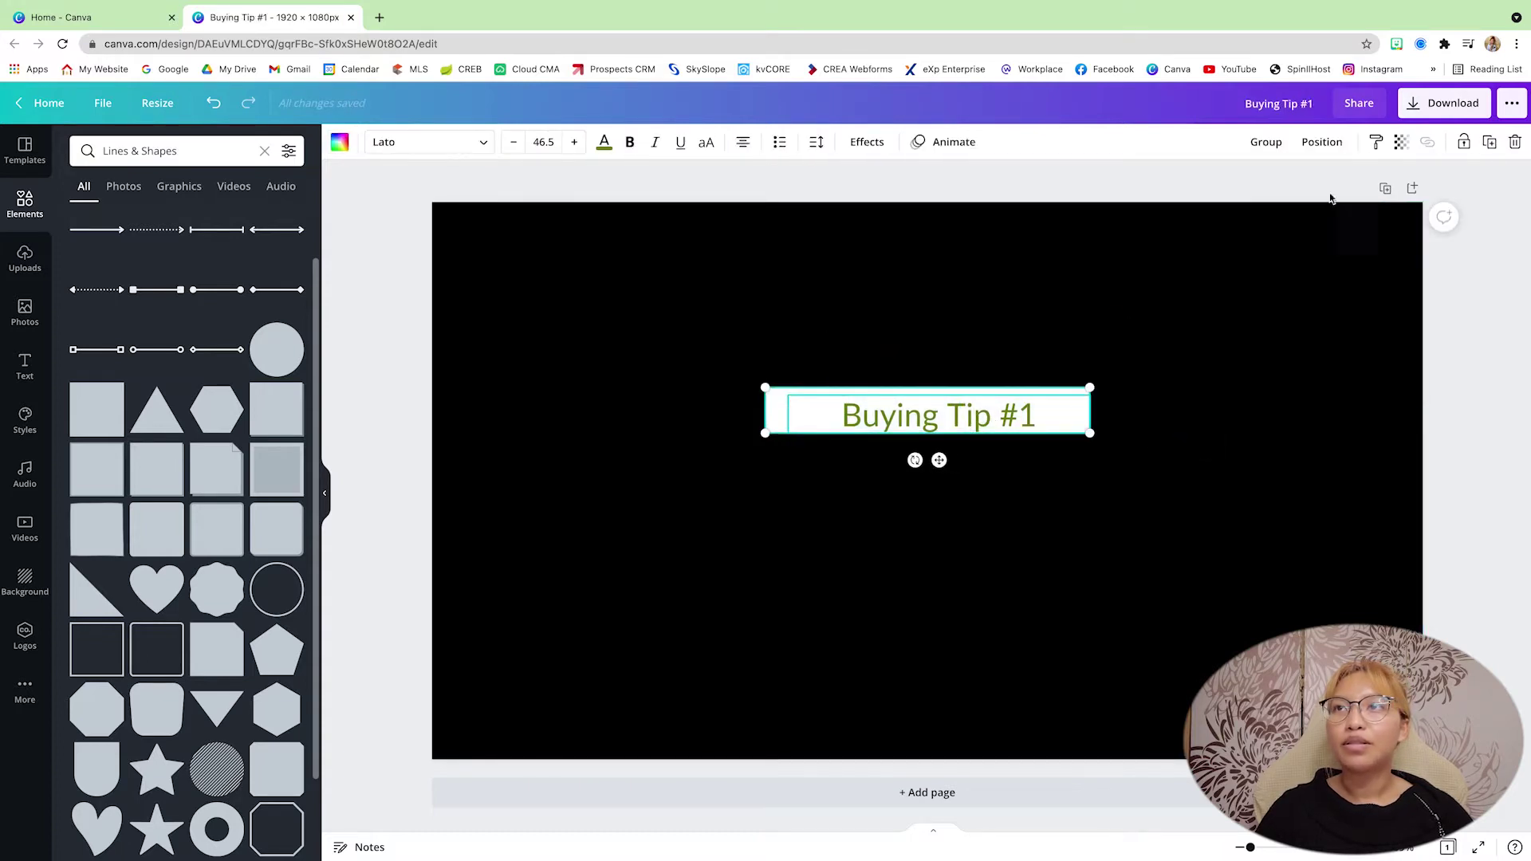
pyautogui.click(1320, 143)
pyautogui.click(1254, 278)
pyautogui.click(1246, 386)
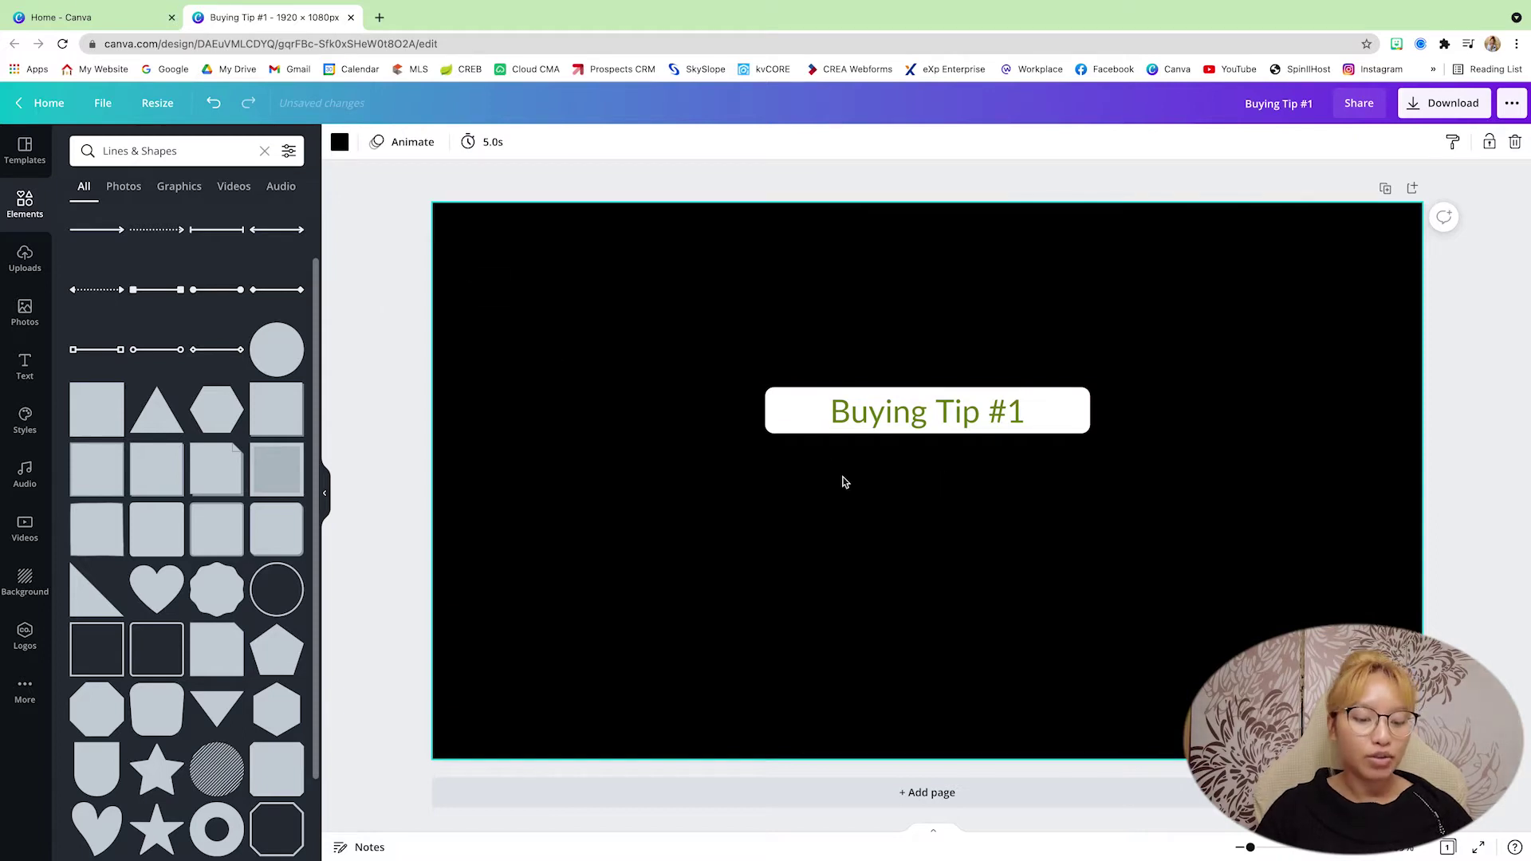
# Add a paragraph text box below the title in bold Libre Franklin Black
pyautogui.click(25, 367)
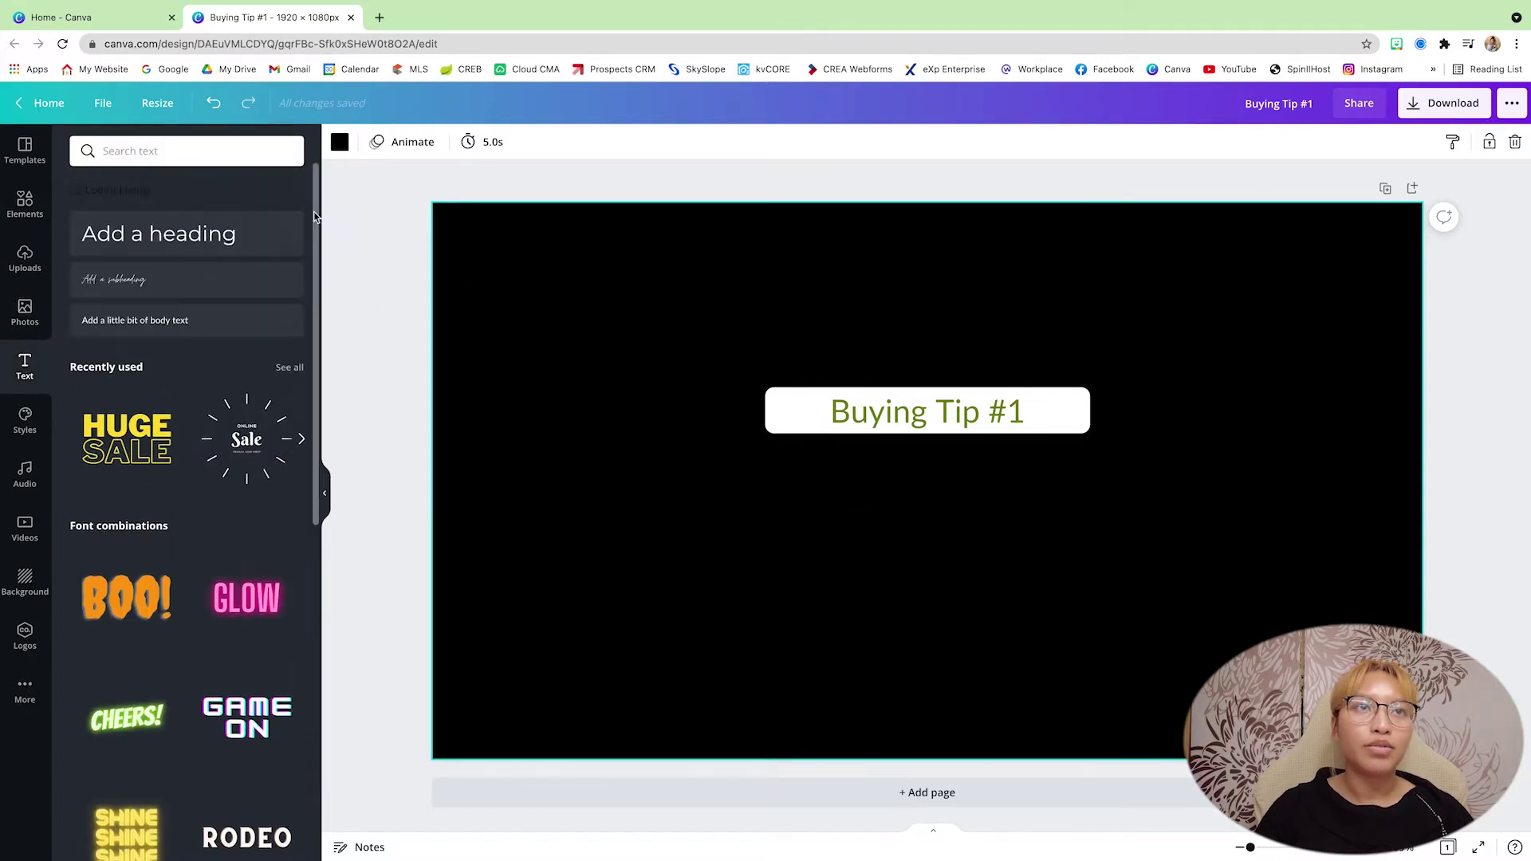
pyautogui.click(185, 254)
pyautogui.tripleClick(872, 479)
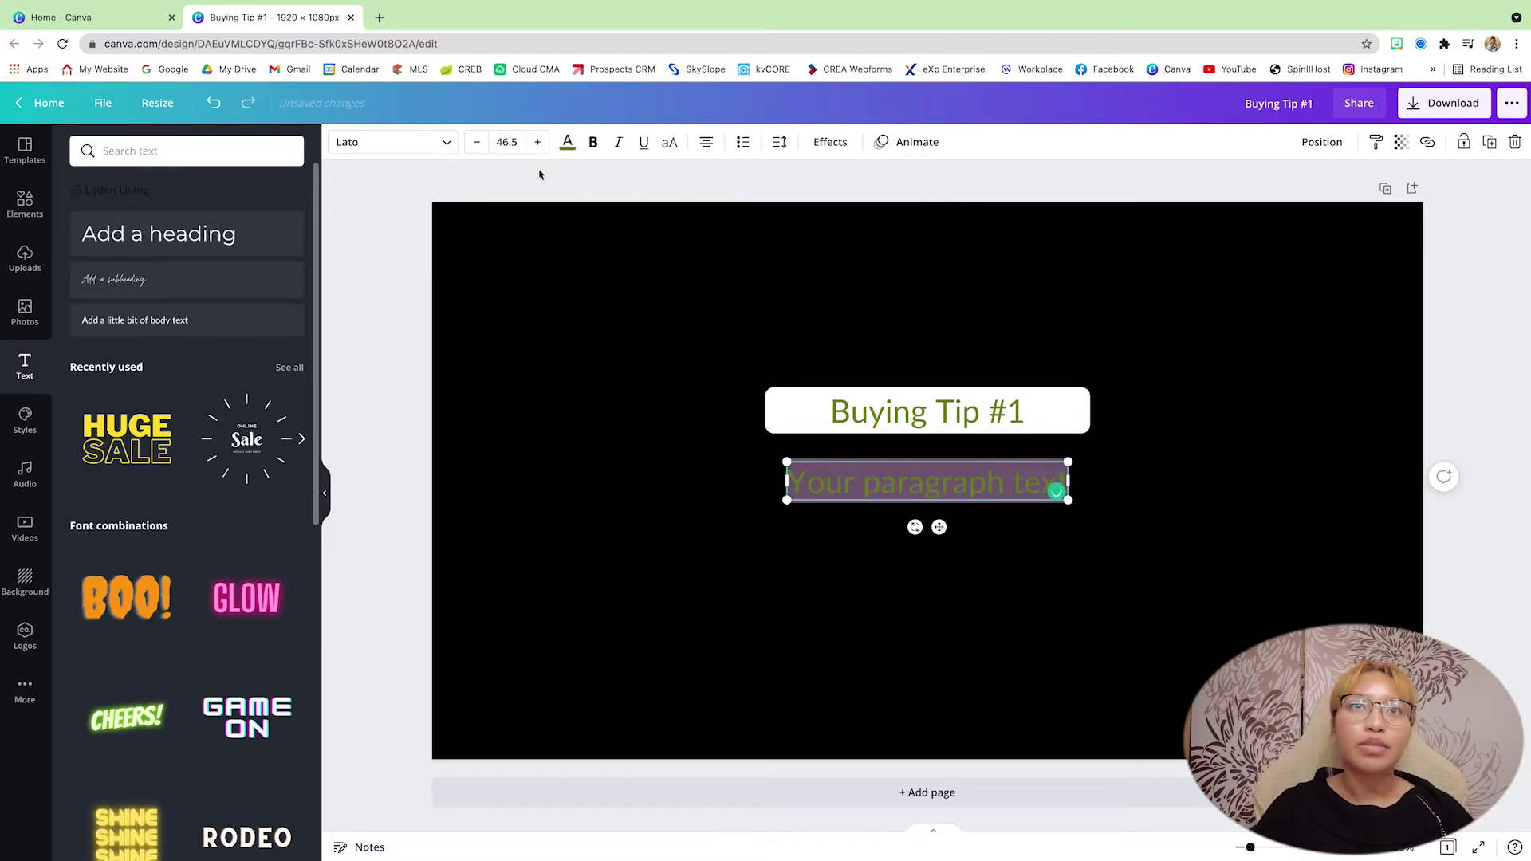
pyautogui.click(567, 142)
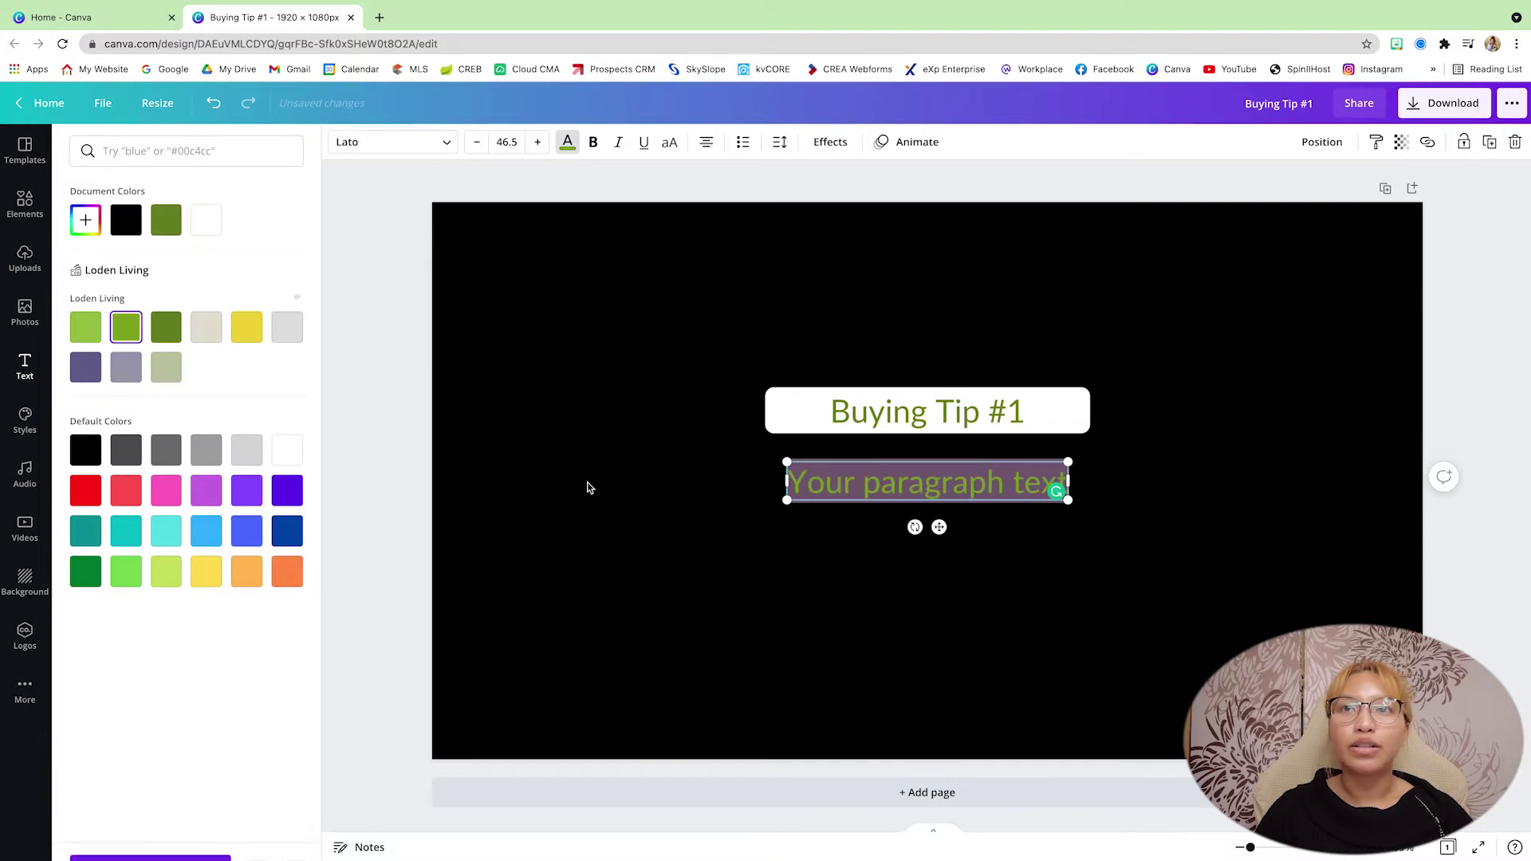
pyautogui.click(594, 142)
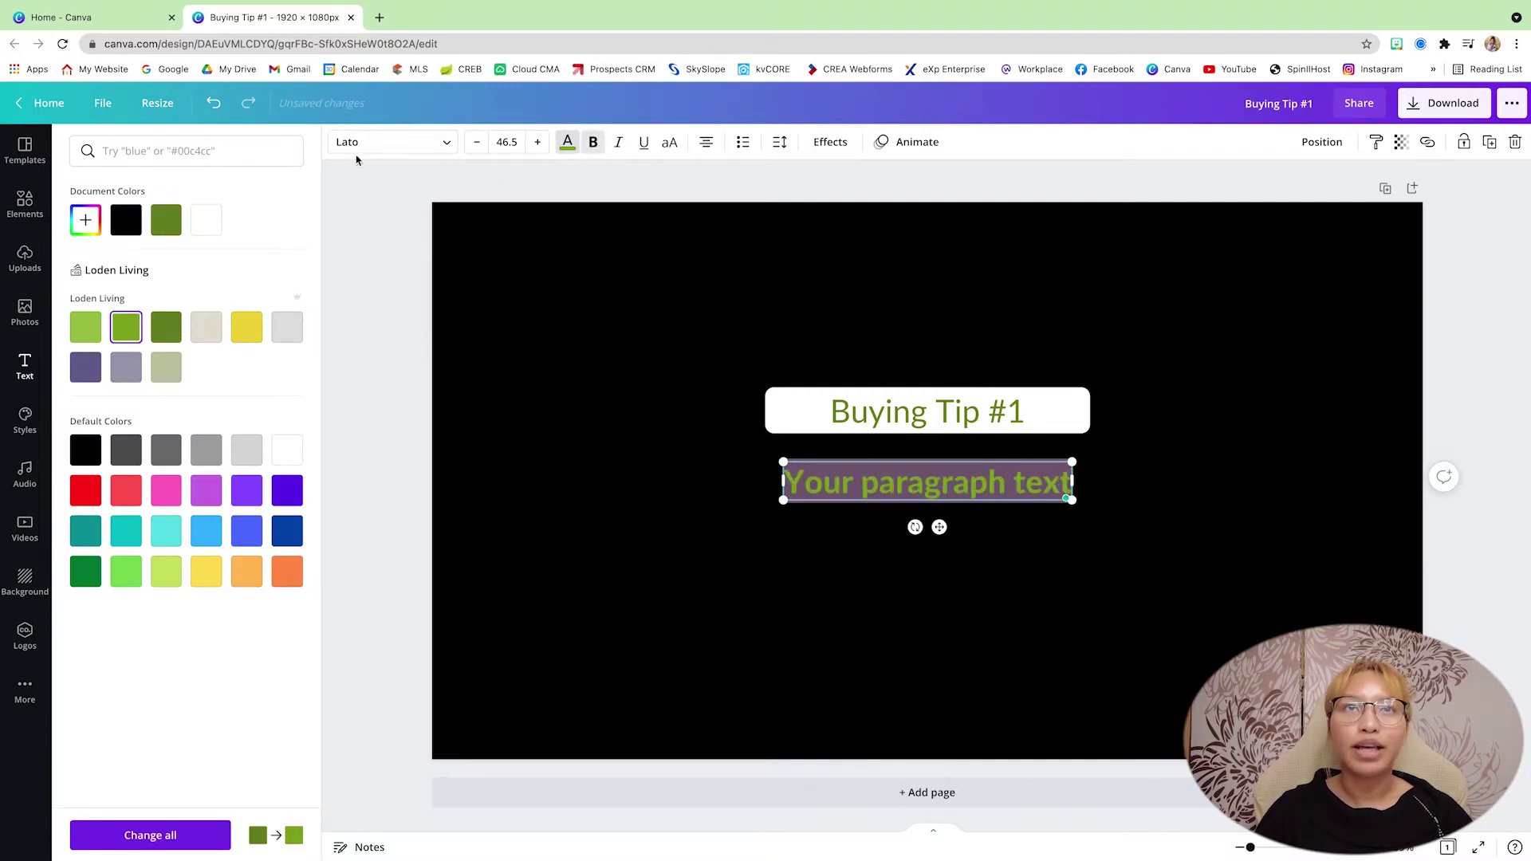
pyautogui.click(357, 149)
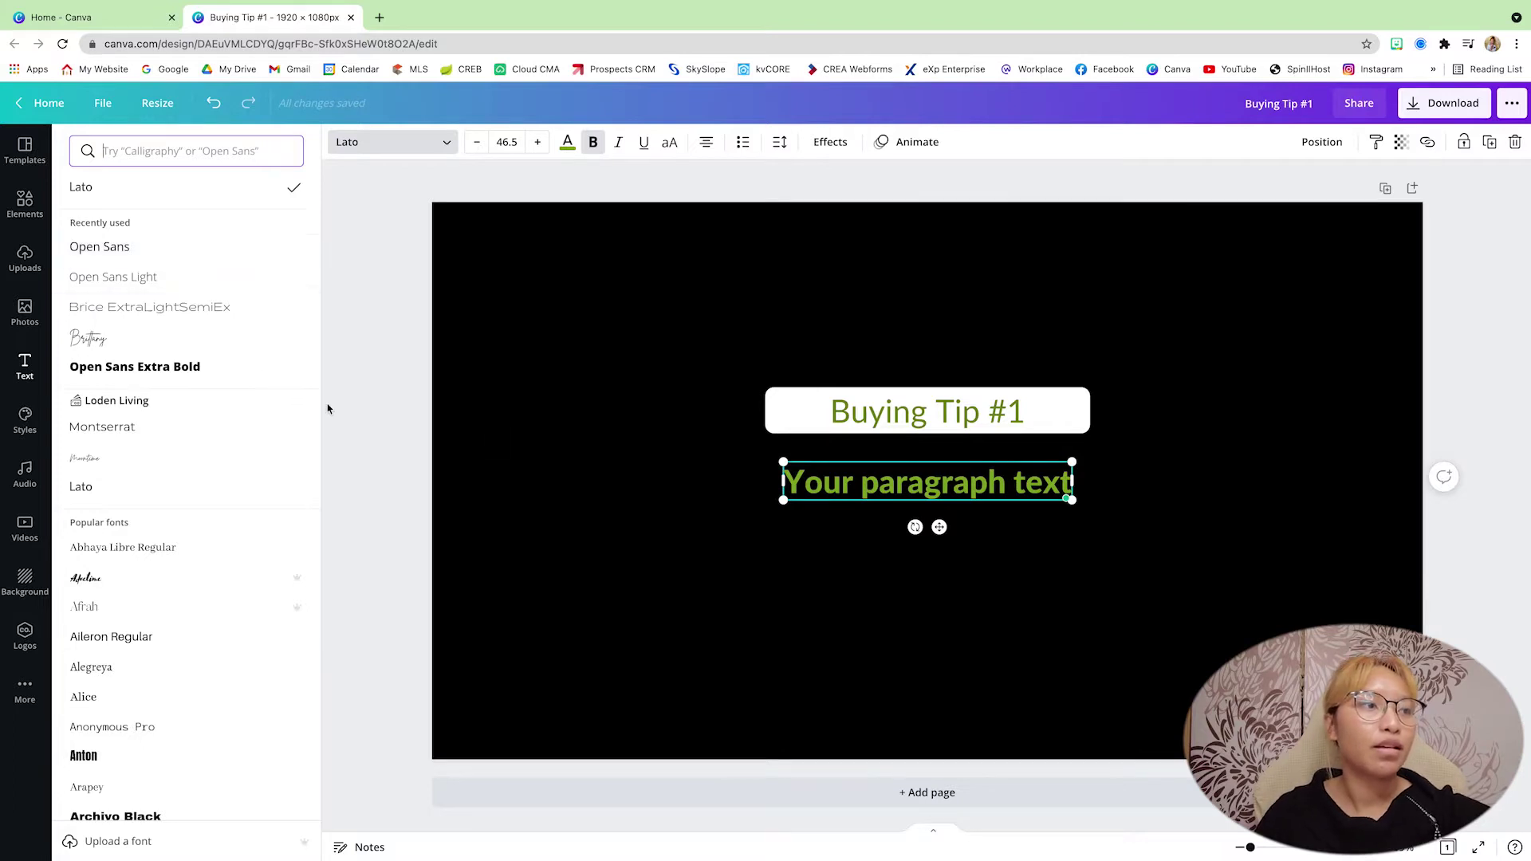
pyautogui.write('li')
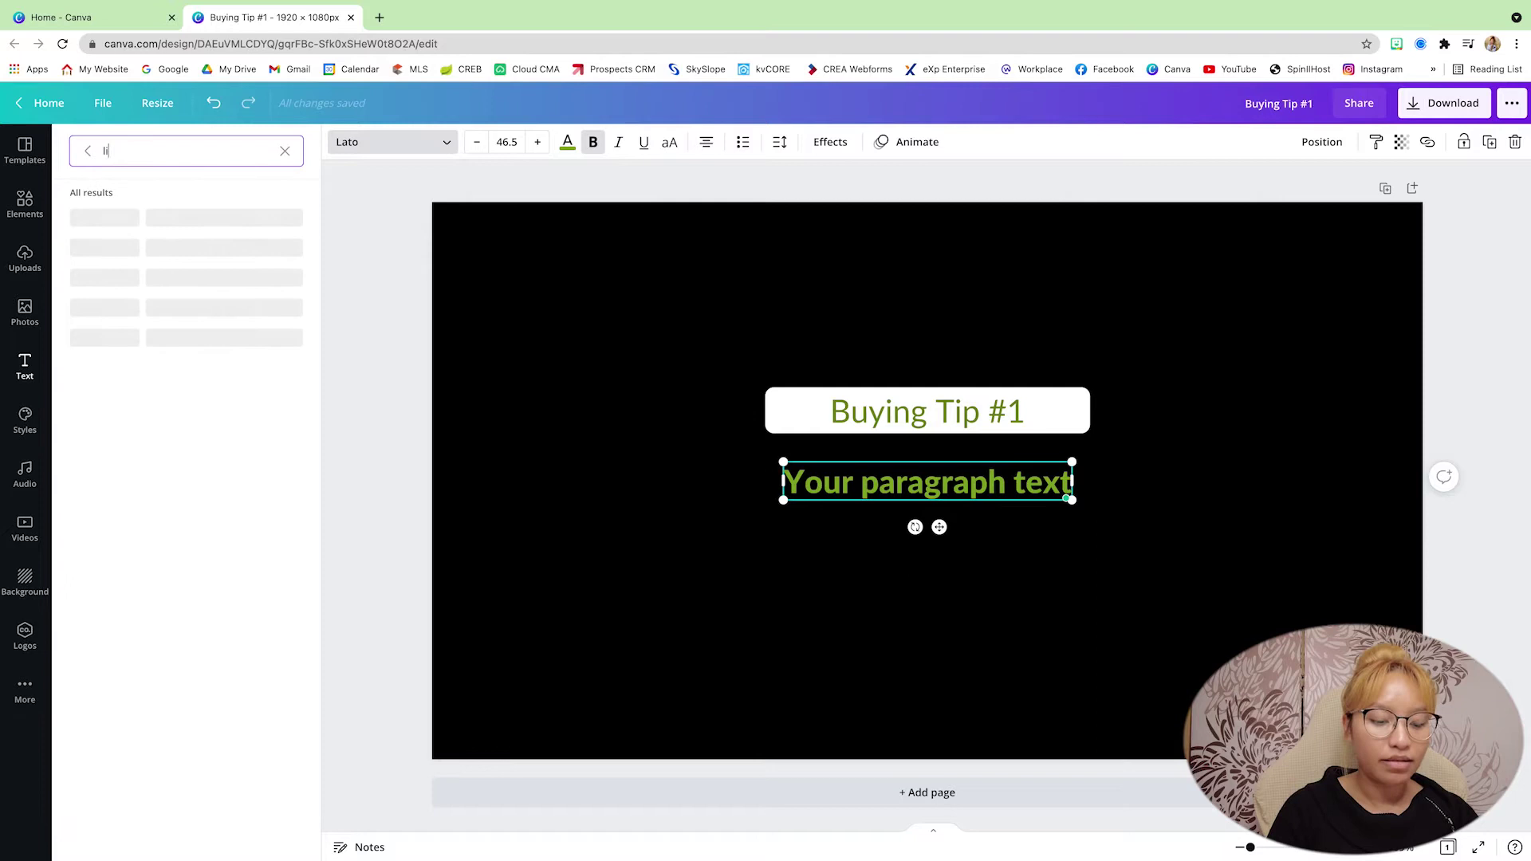
pyautogui.write('ibre')
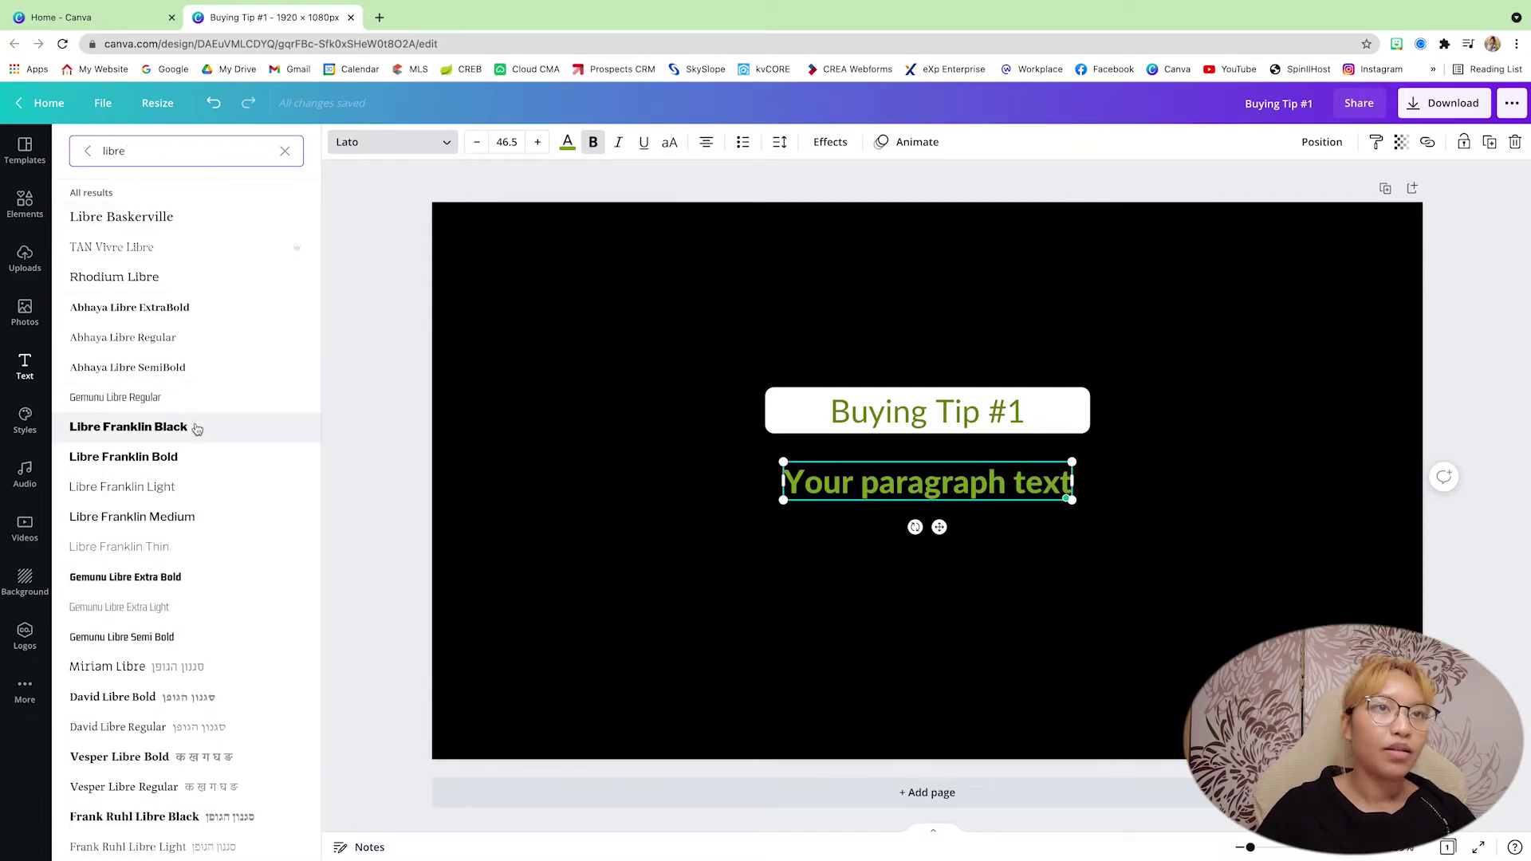
pyautogui.click(197, 429)
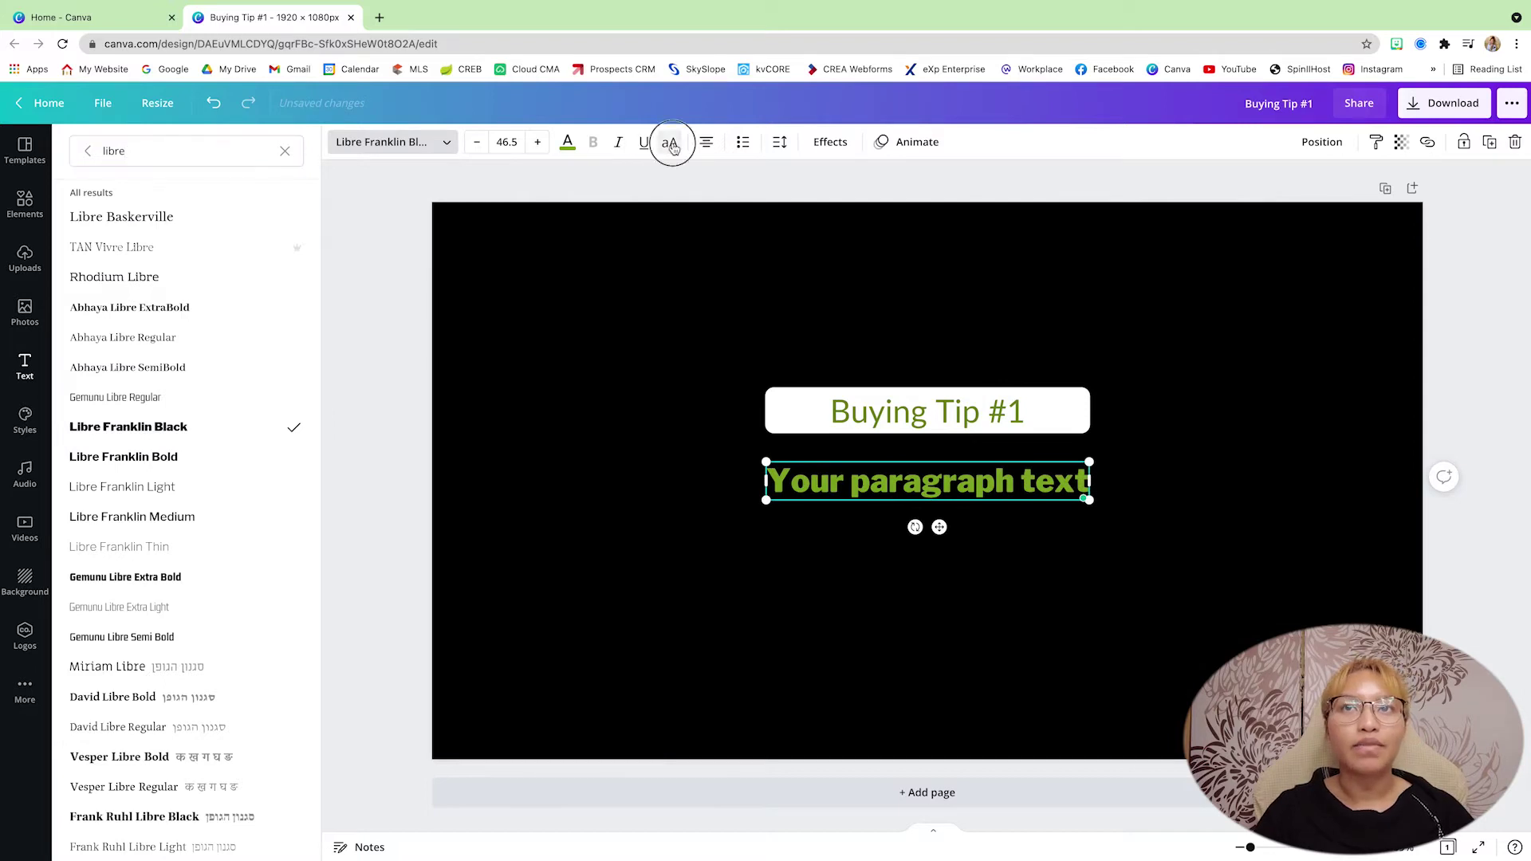
# Switch the text to uppercase and type 'GET PRE-APPROVED'
pyautogui.click(670, 142)
pyautogui.doubleClick(976, 485)
pyautogui.tripleClick(976, 485)
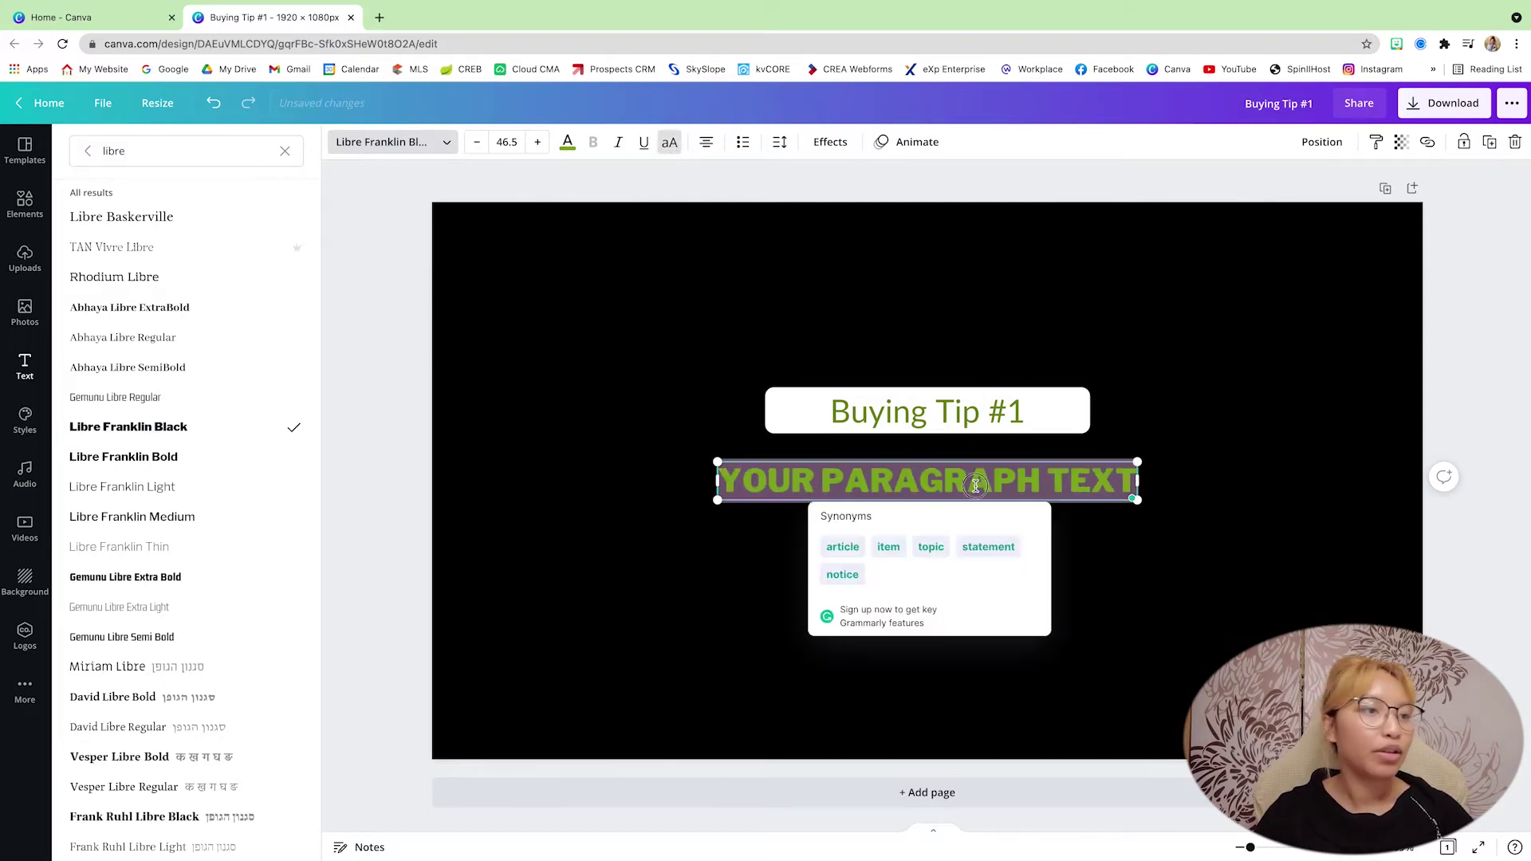
pyautogui.write('GET')
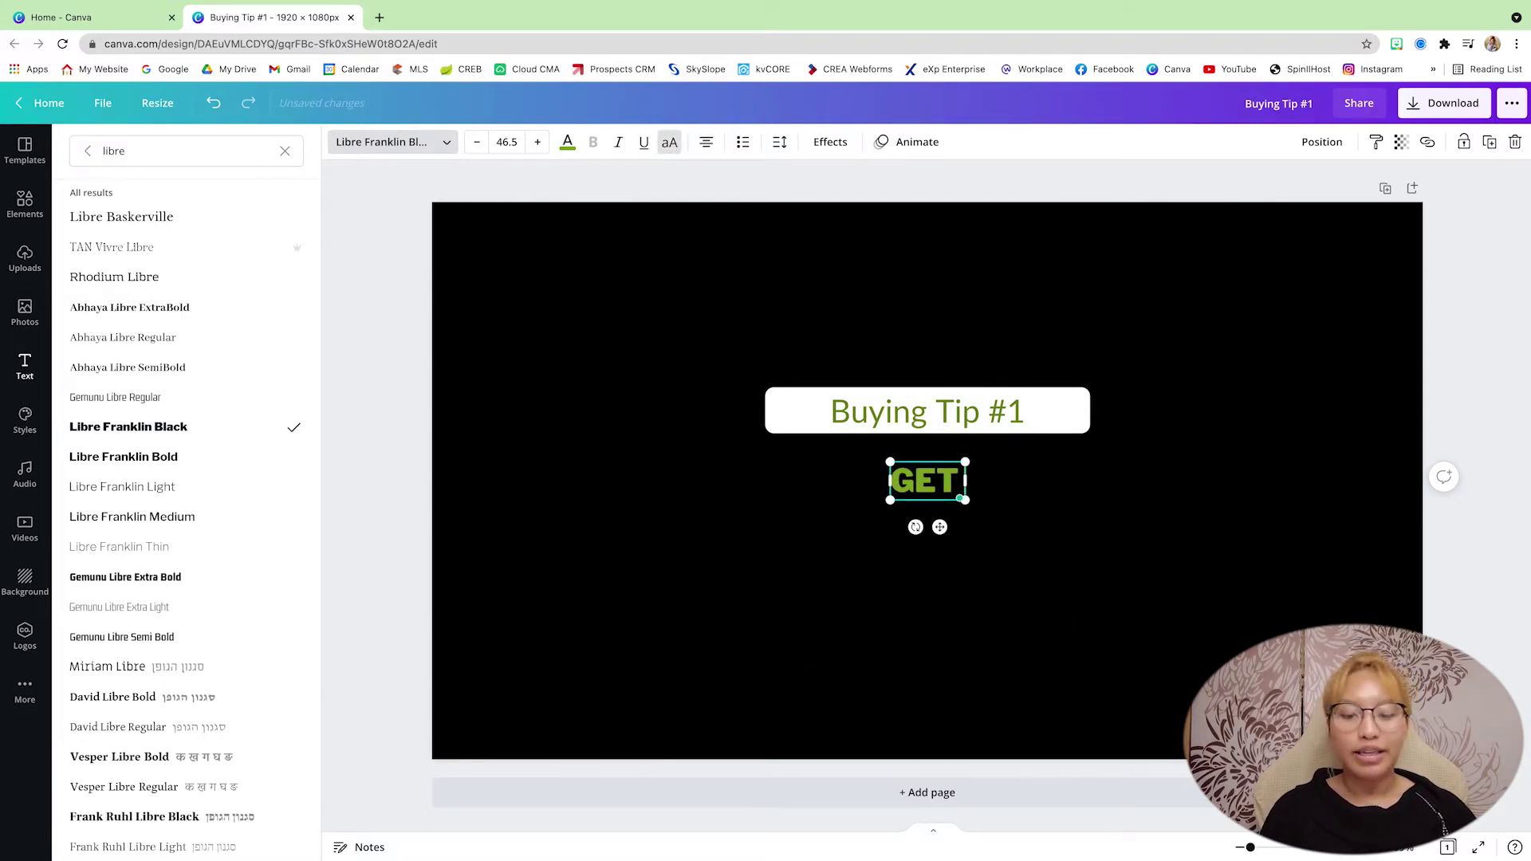
pyautogui.write(' PRE-AP')
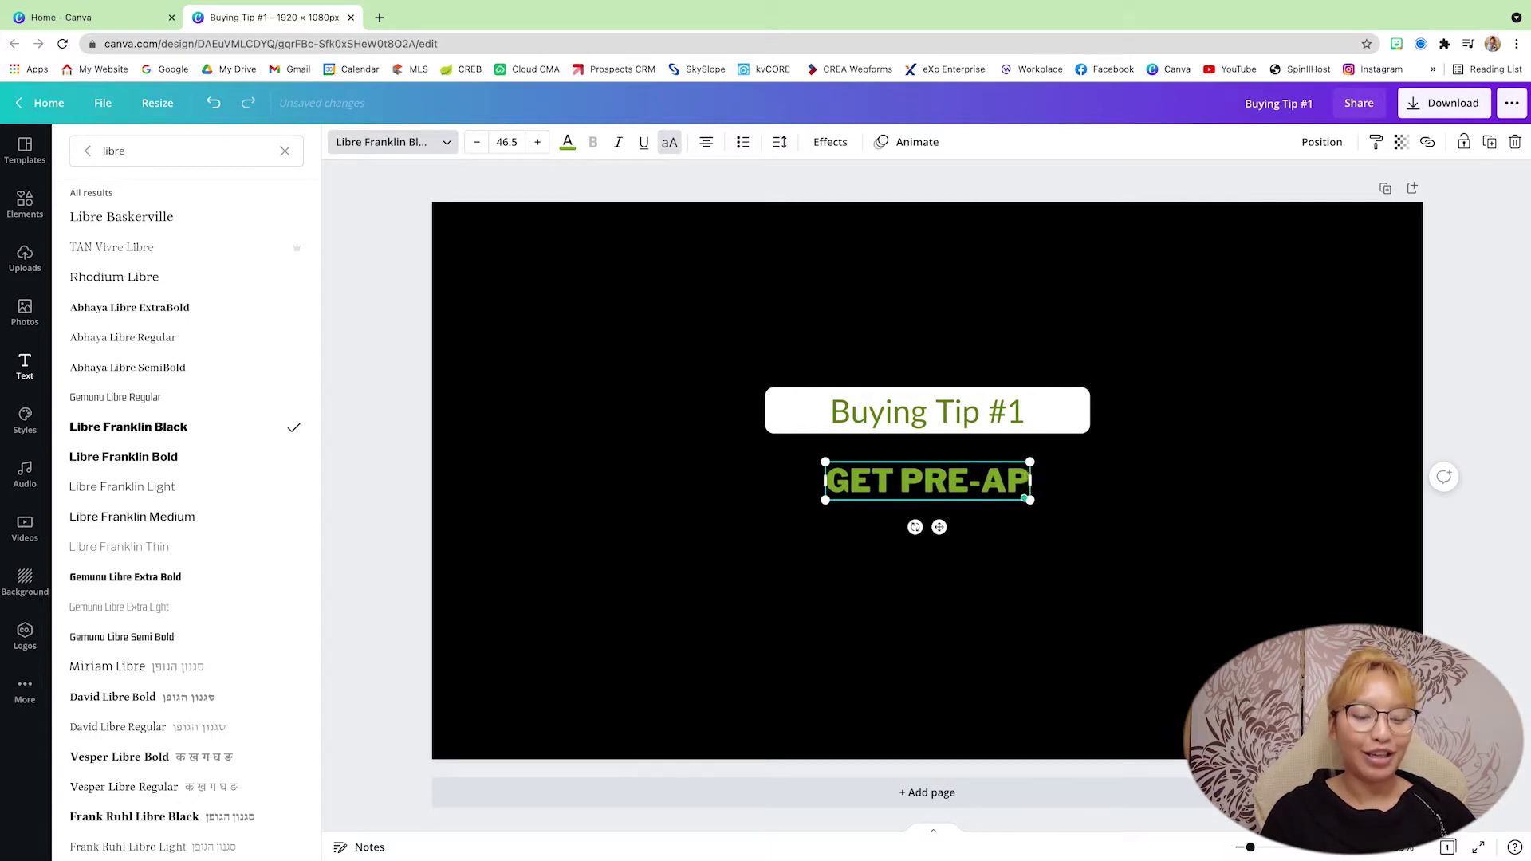
pyautogui.write('PROVED')
# Enlarge the GET PRE-APPROVED headline and centre the Buying Tip #1 title over it
pyautogui.click(936, 480)
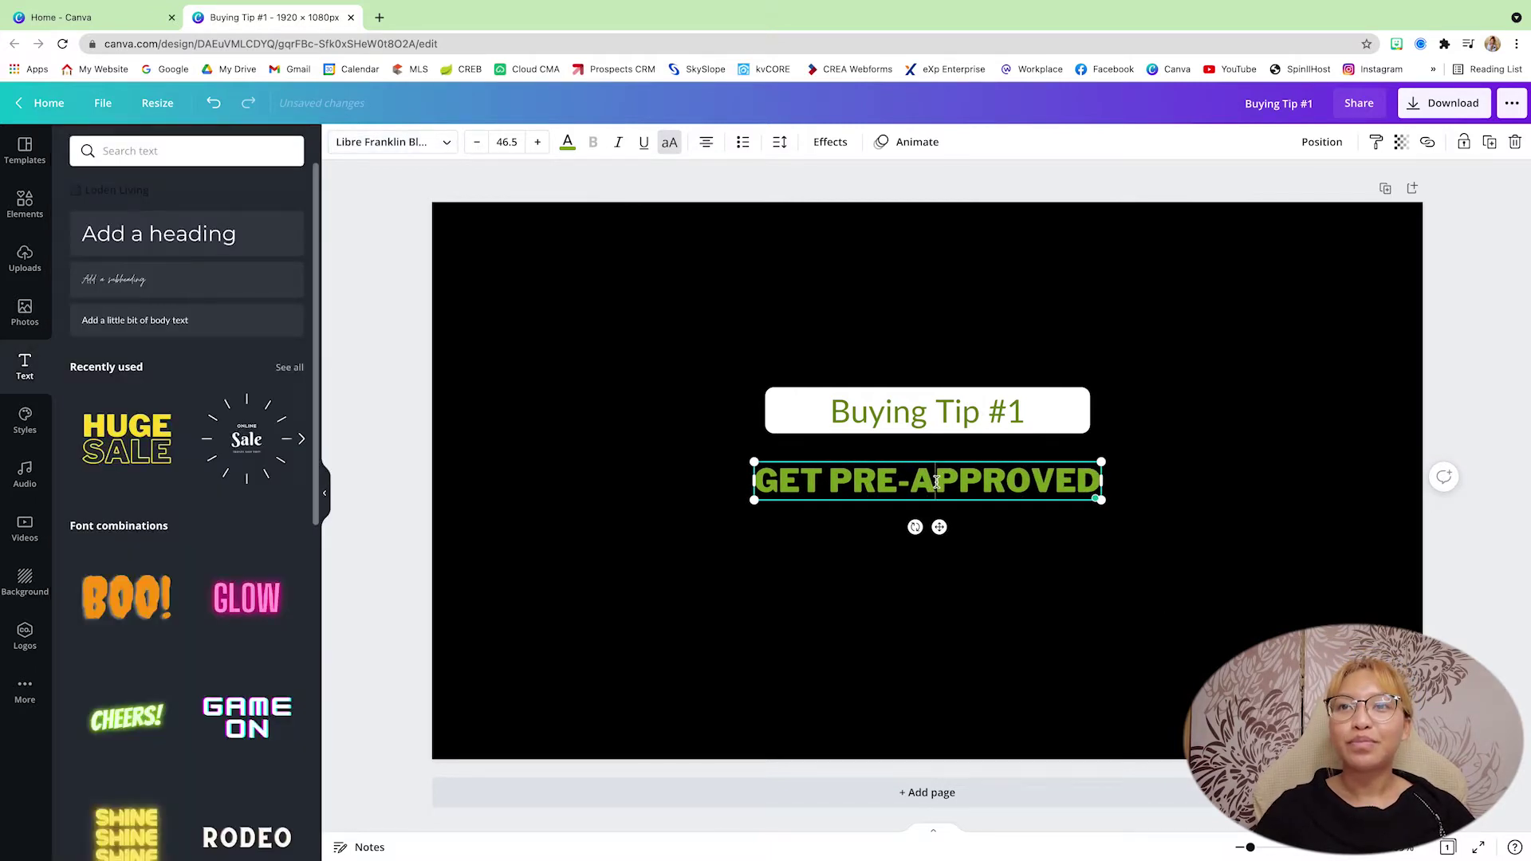
pyautogui.moveTo(1091, 501); pyautogui.dragTo(1335, 563)
pyautogui.moveTo(756, 532); pyautogui.dragTo(672, 543)
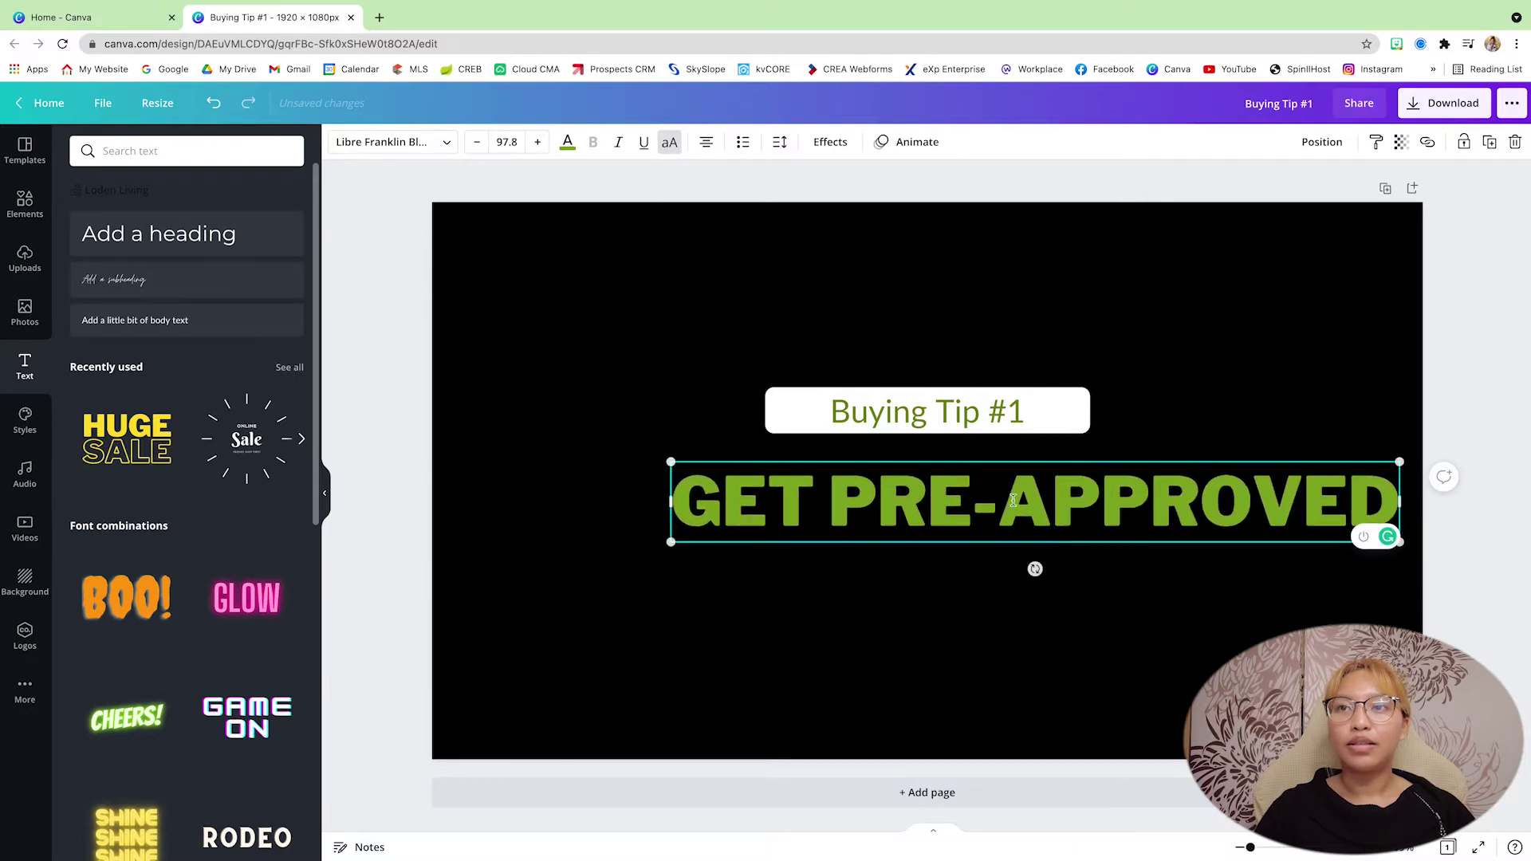
pyautogui.moveTo(1158, 632); pyautogui.dragTo(777, 296)
pyautogui.click(1341, 151)
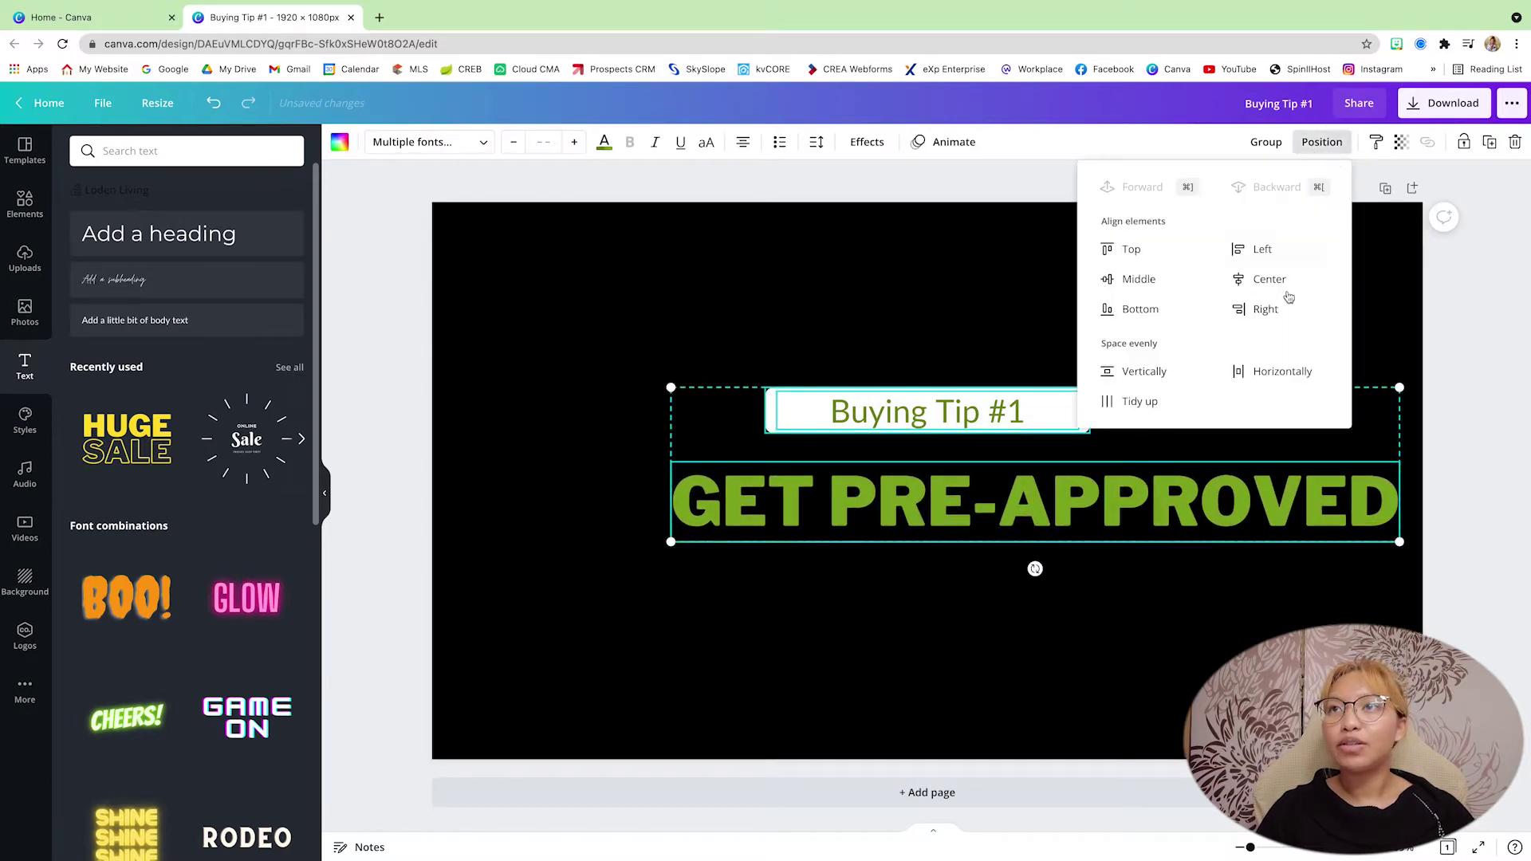
pyautogui.click(1270, 281)
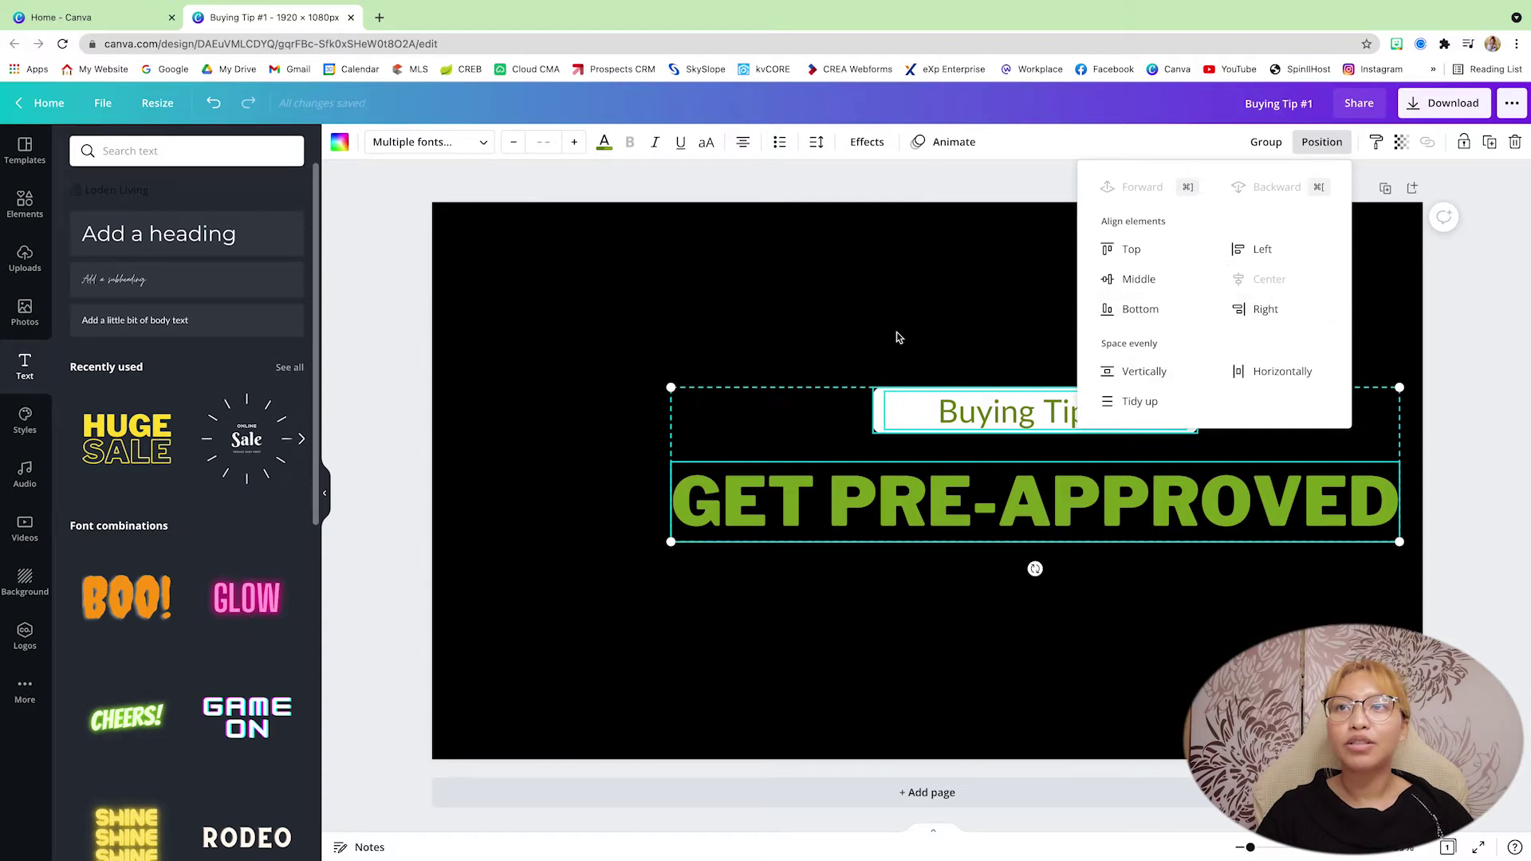
# Position the text pair at the page centre with the headline closer to the title
pyautogui.moveTo(985, 490); pyautogui.dragTo(882, 491)
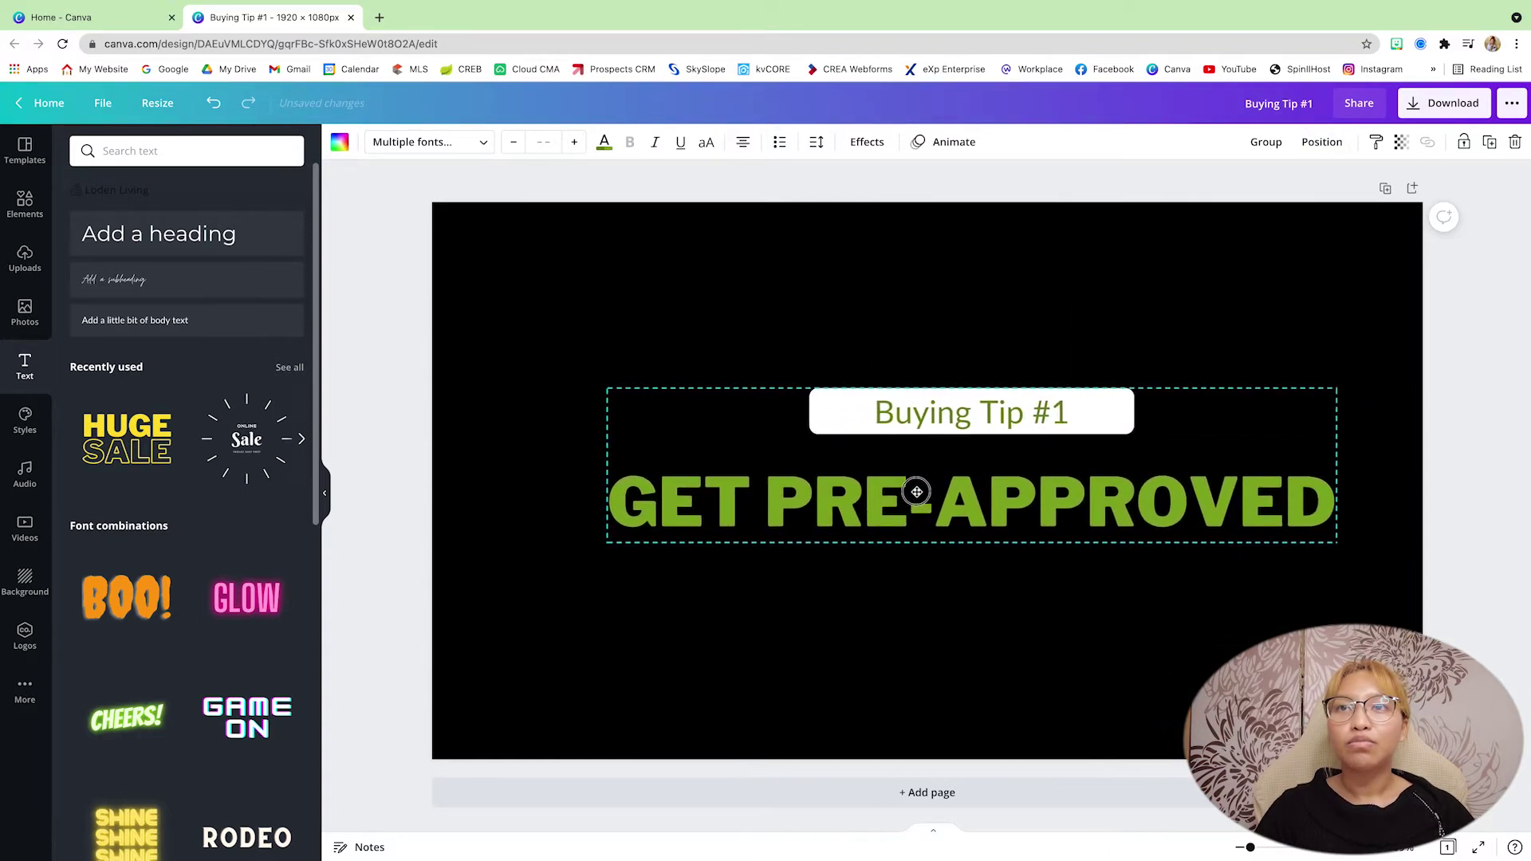
pyautogui.moveTo(916, 492); pyautogui.dragTo(872, 491)
pyautogui.click(978, 499)
pyautogui.moveTo(977, 499); pyautogui.dragTo(977, 483)
pyautogui.click(1226, 551)
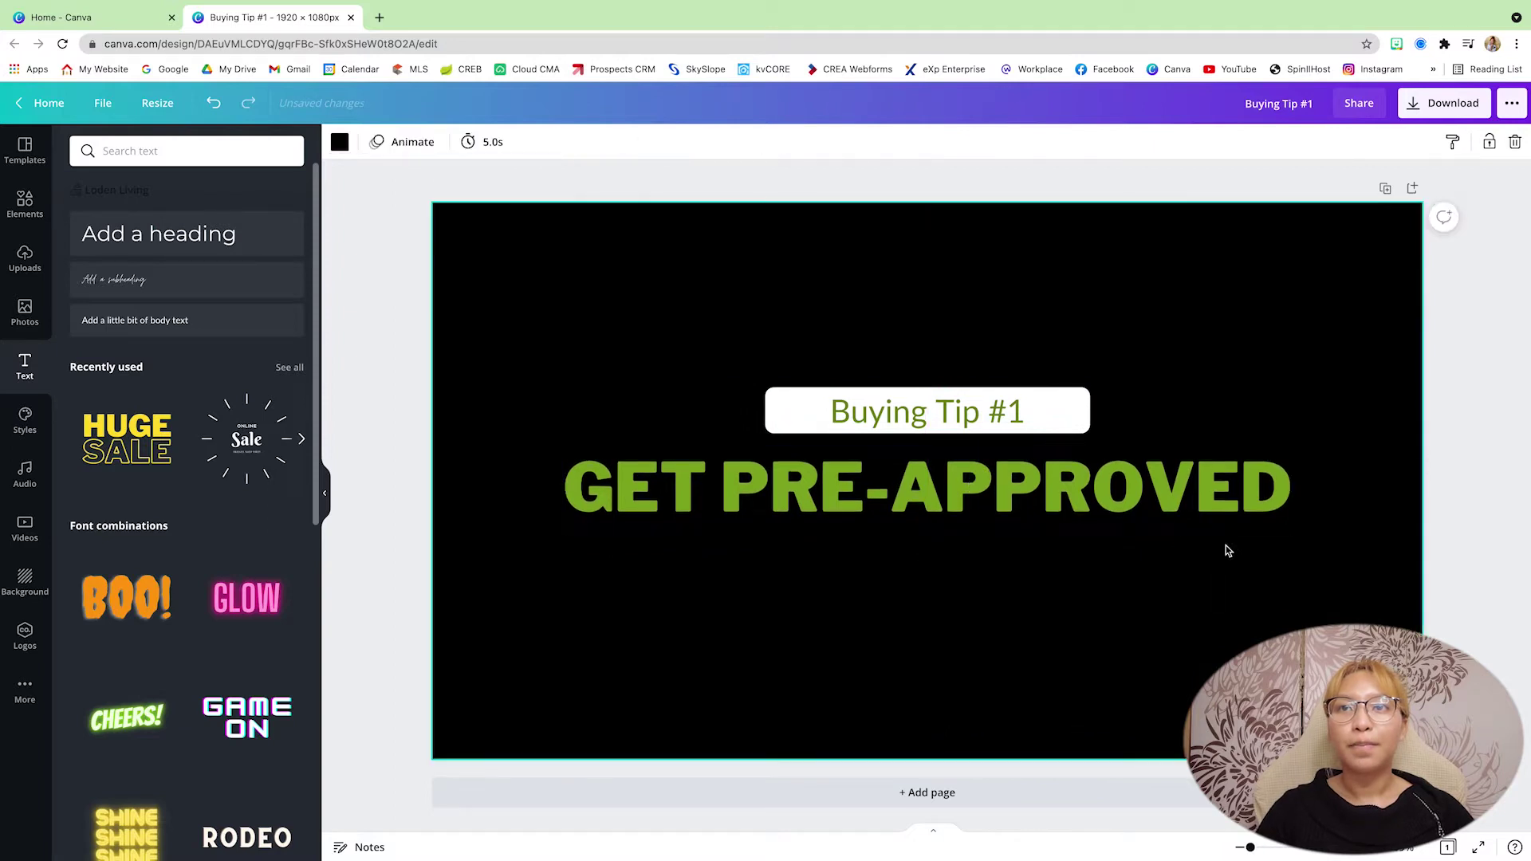
pyautogui.moveTo(844, 302); pyautogui.dragTo(1012, 502)
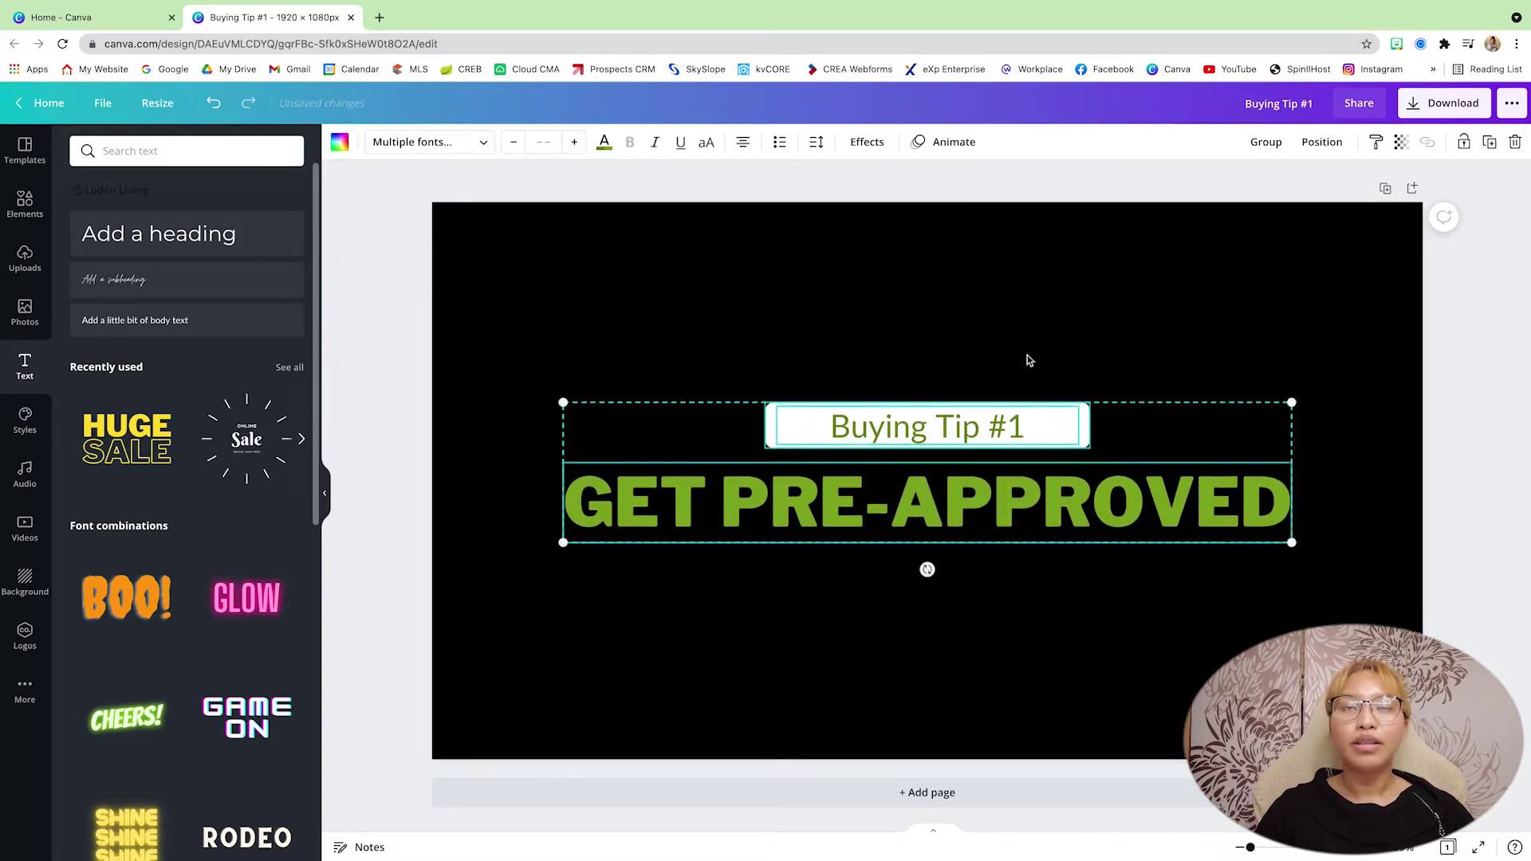
pyautogui.click(944, 302)
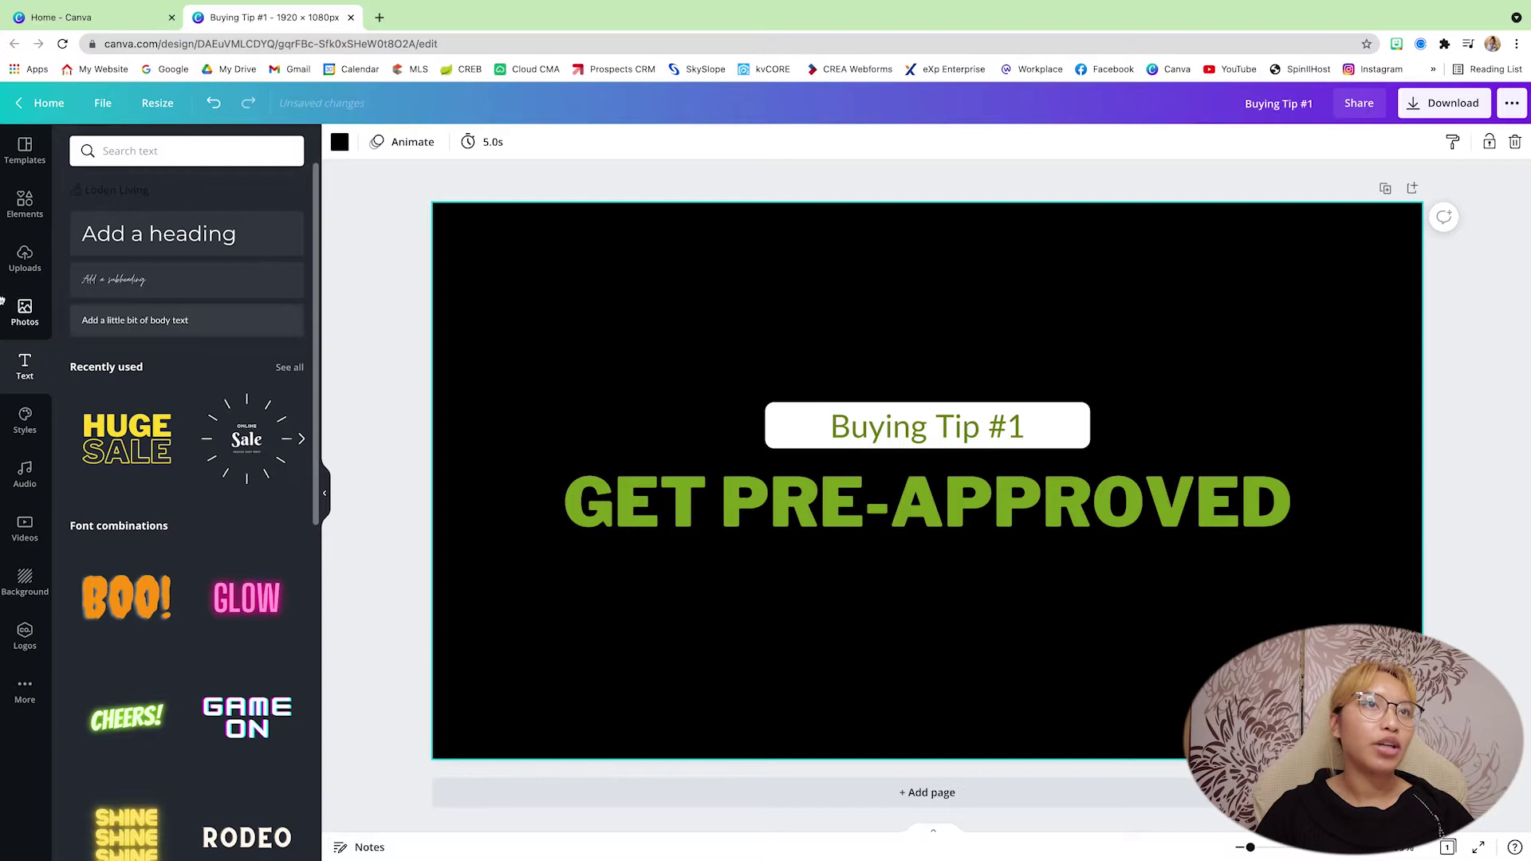
pyautogui.click(14, 214)
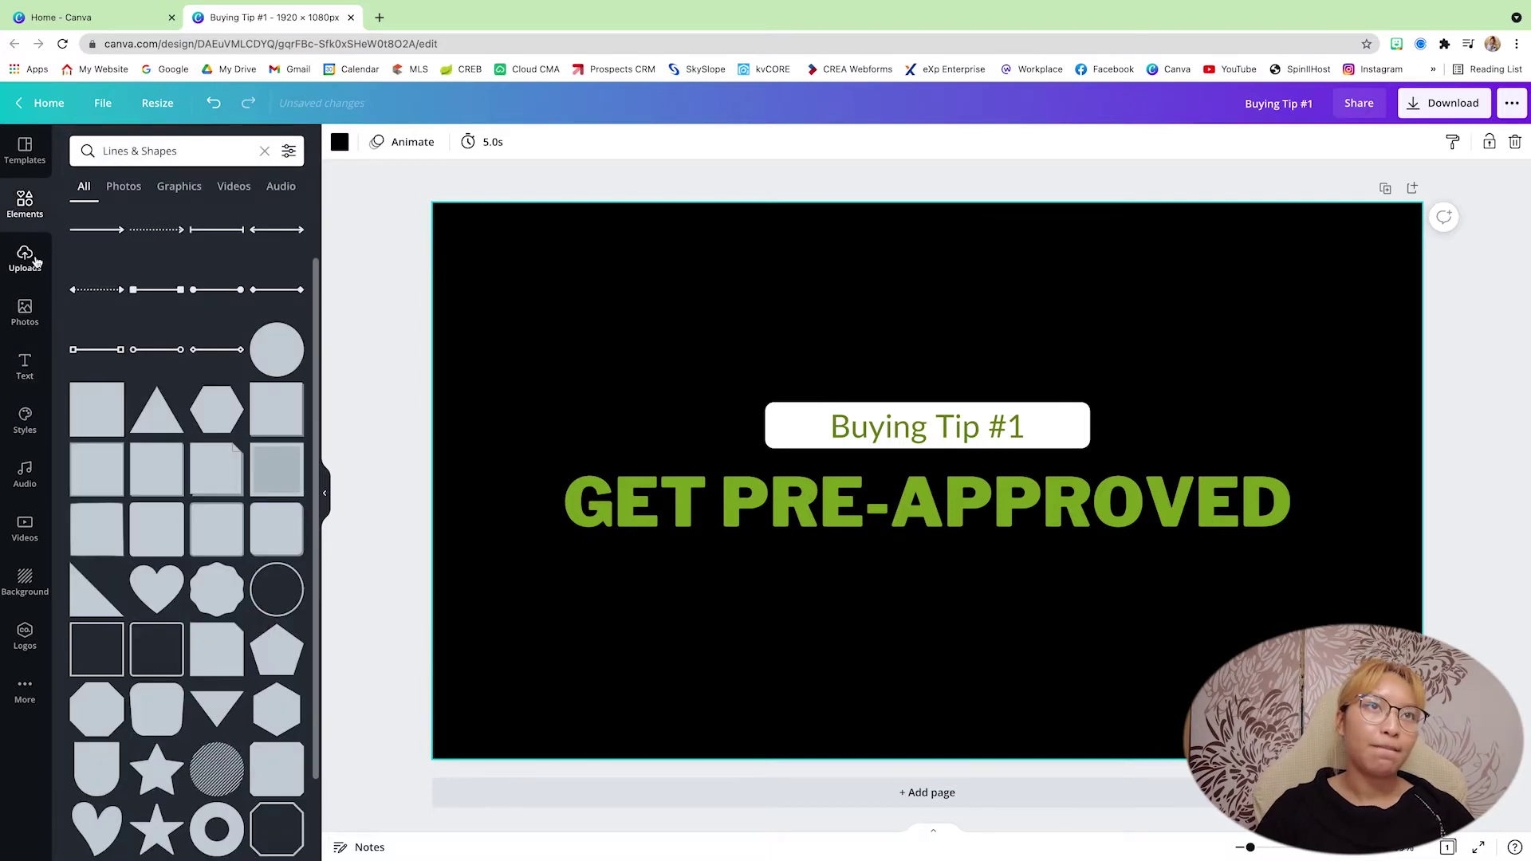
# Add a circled arrow graphic from an 'animated arrow' search, shrunk below the headline
pyautogui.click(171, 150)
pyautogui.write('a')
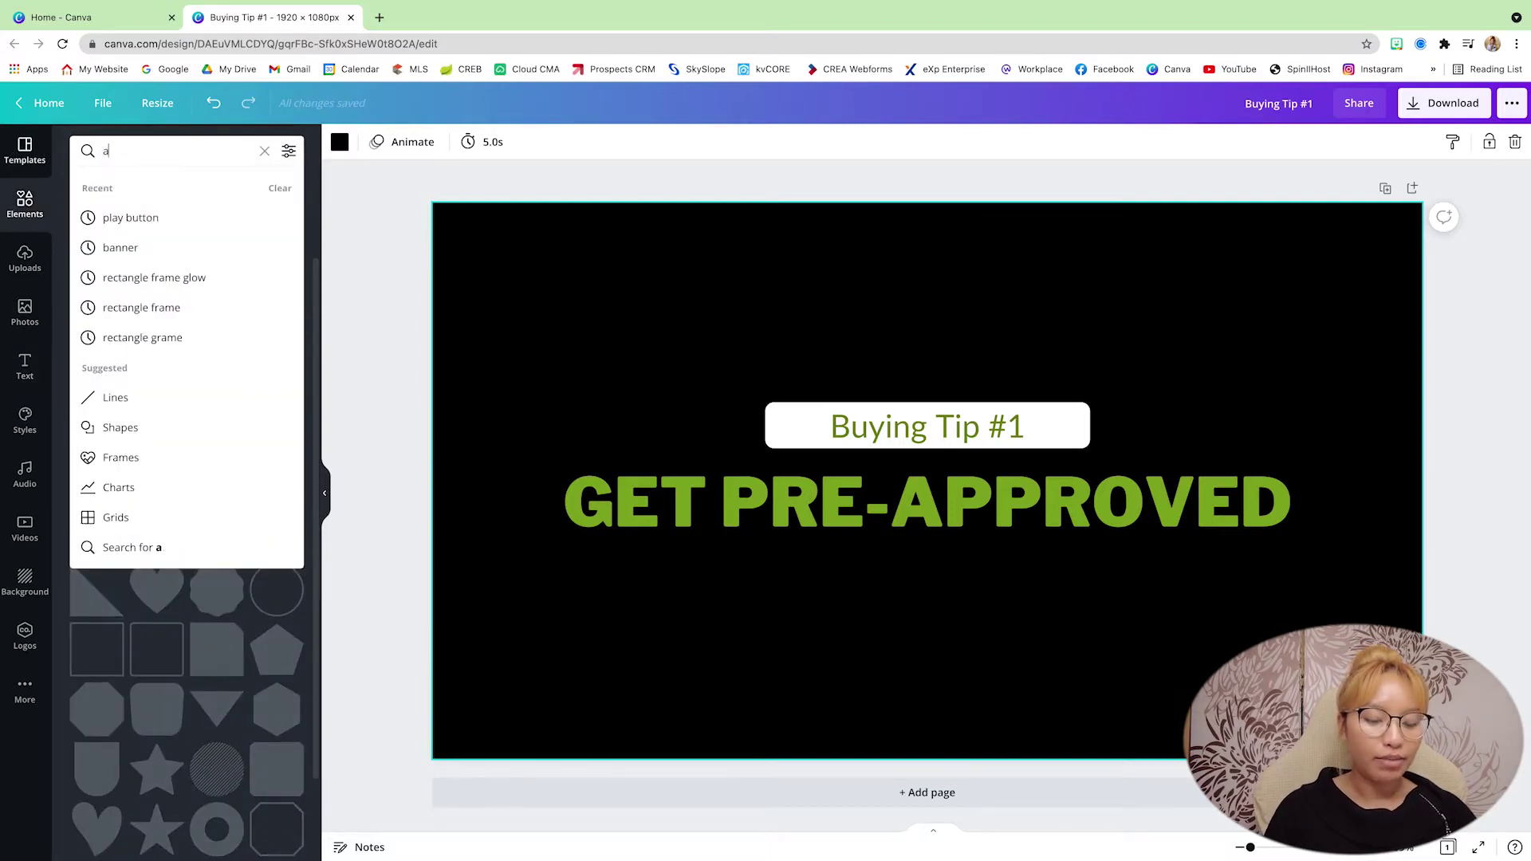
pyautogui.write('nimated arro')
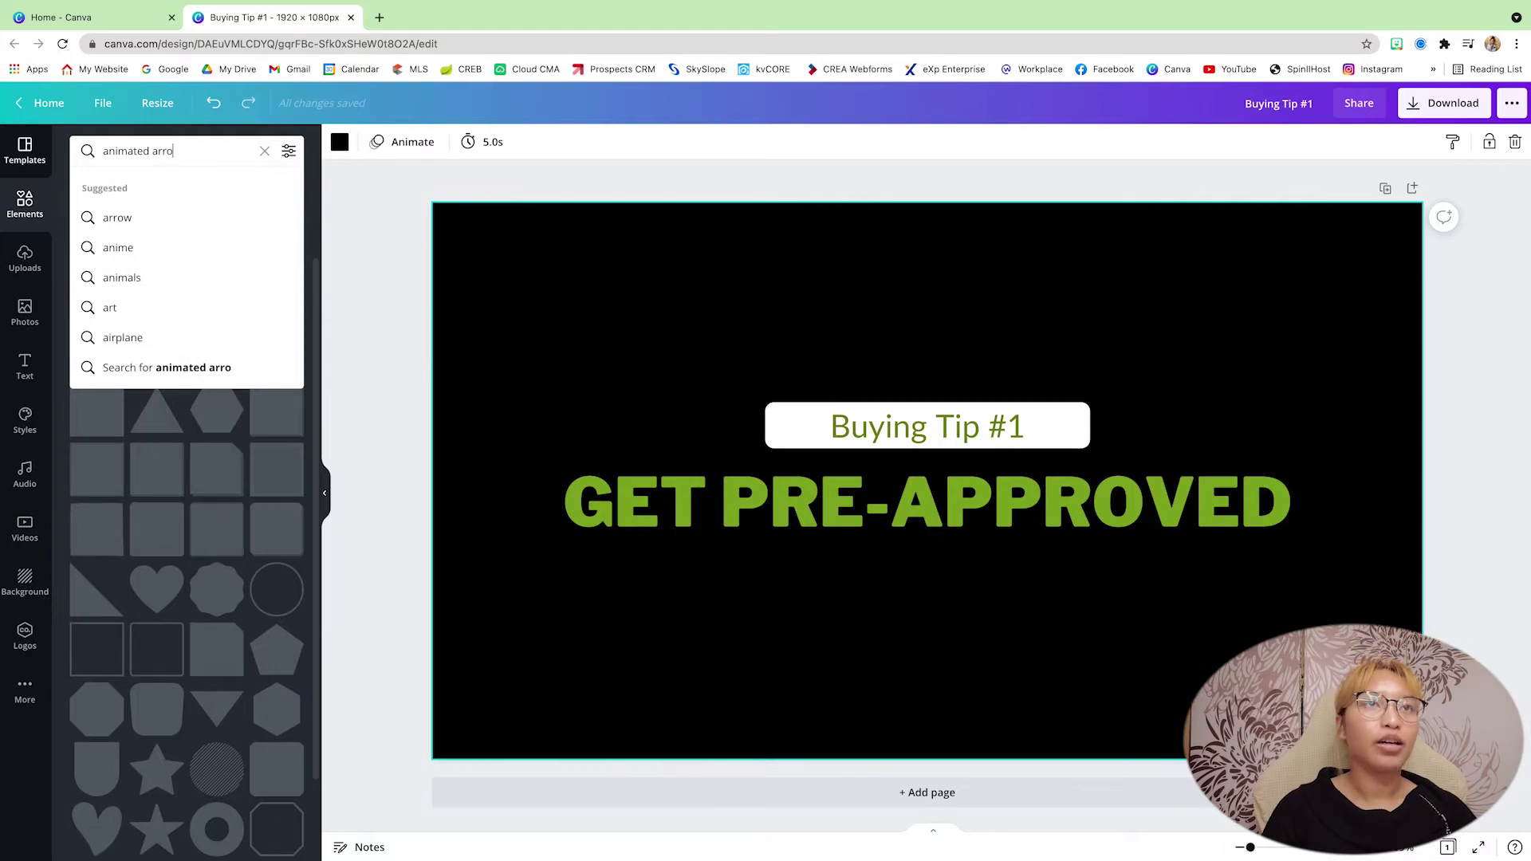
pyautogui.write('w')
pyautogui.press('Return')
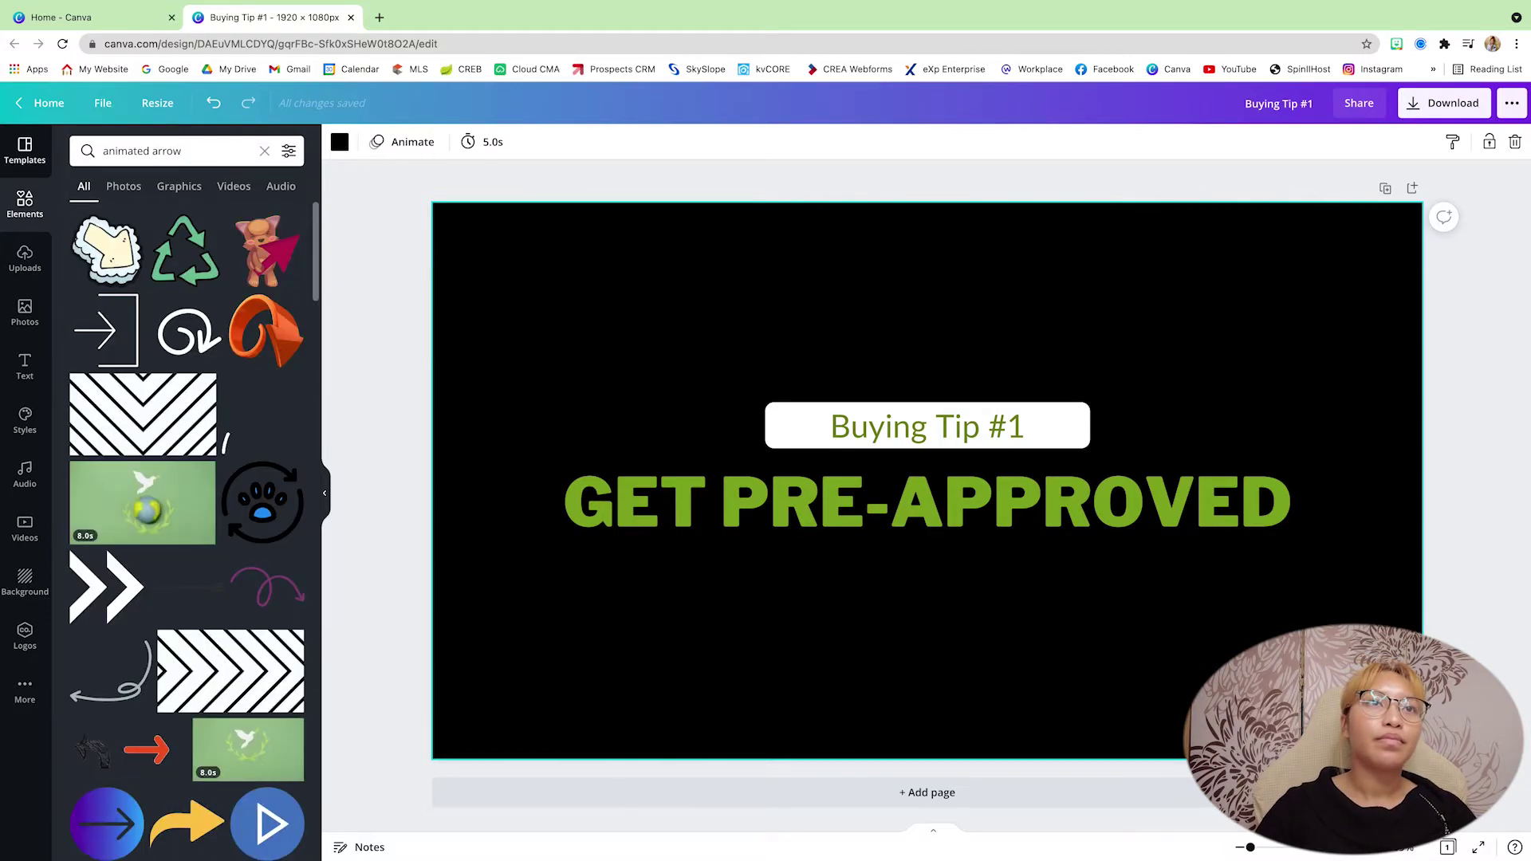
pyautogui.scroll(-15, 203, 470)
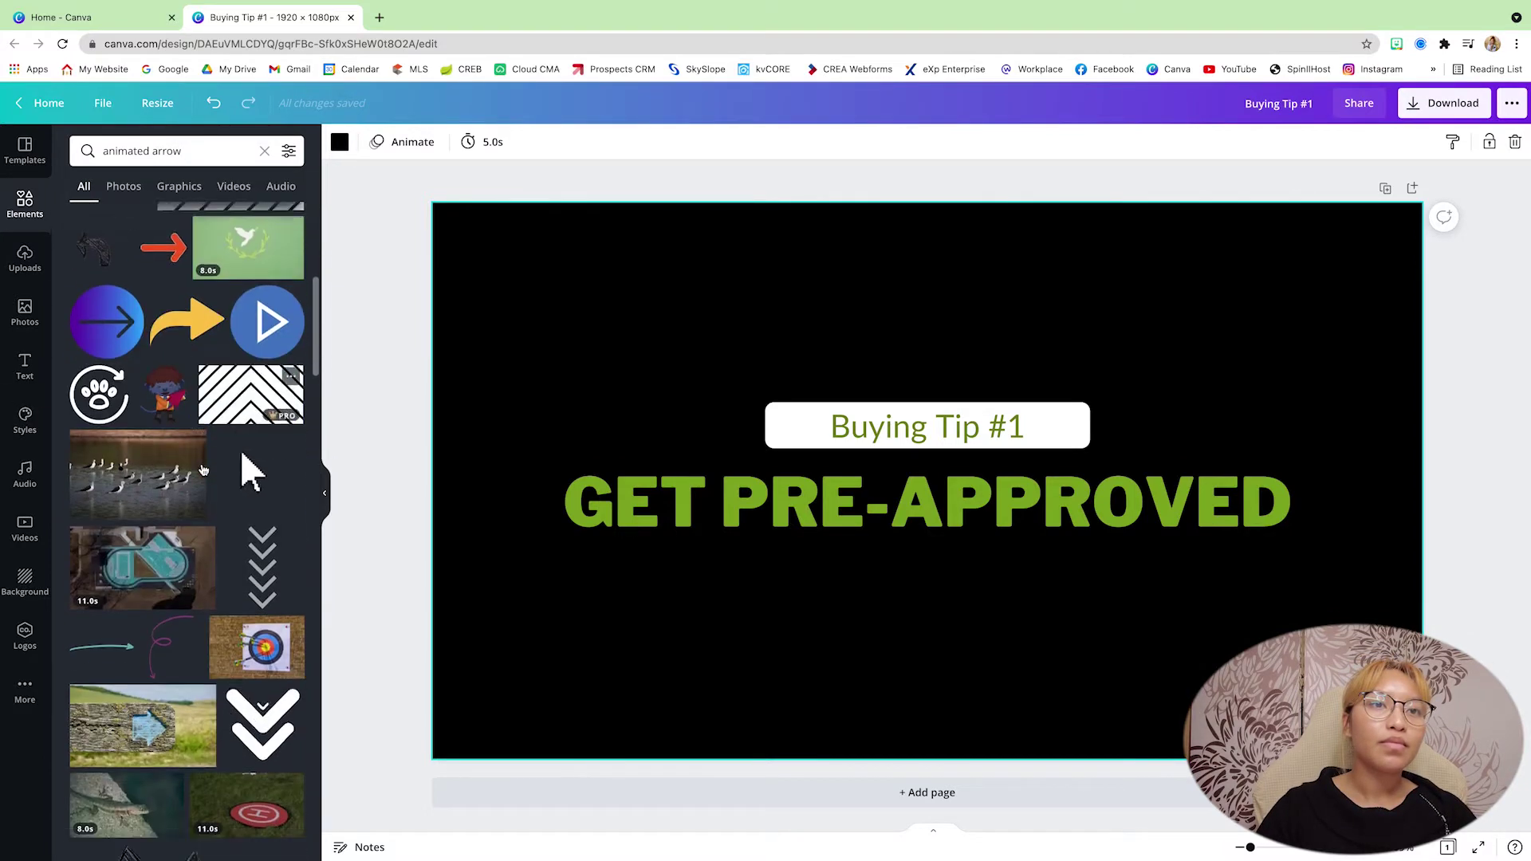
pyautogui.scroll(-12, 204, 471)
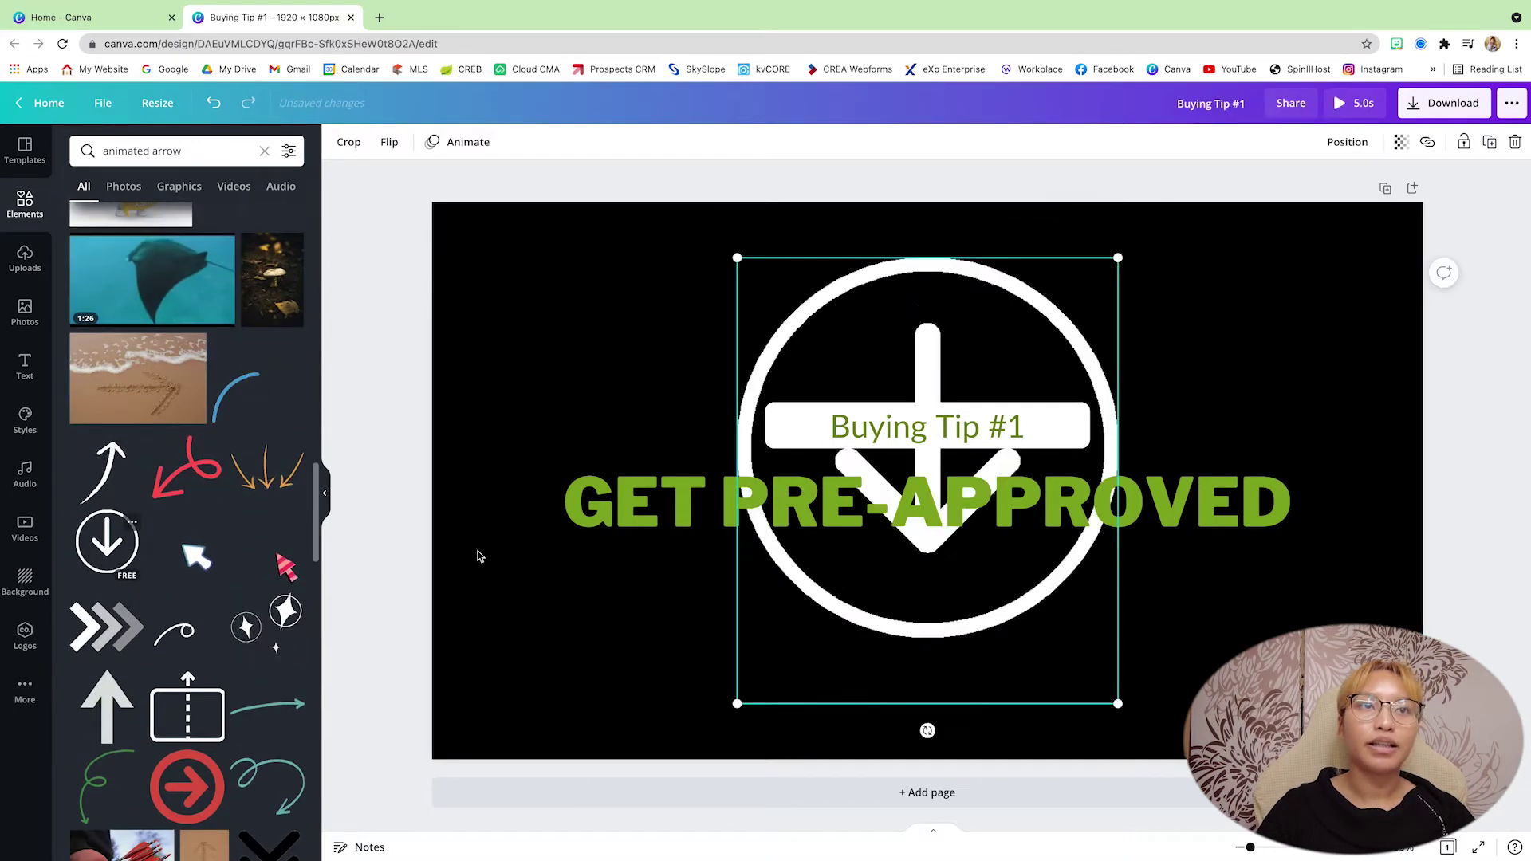
pyautogui.click(107, 550)
pyautogui.moveTo(737, 703); pyautogui.dragTo(925, 594)
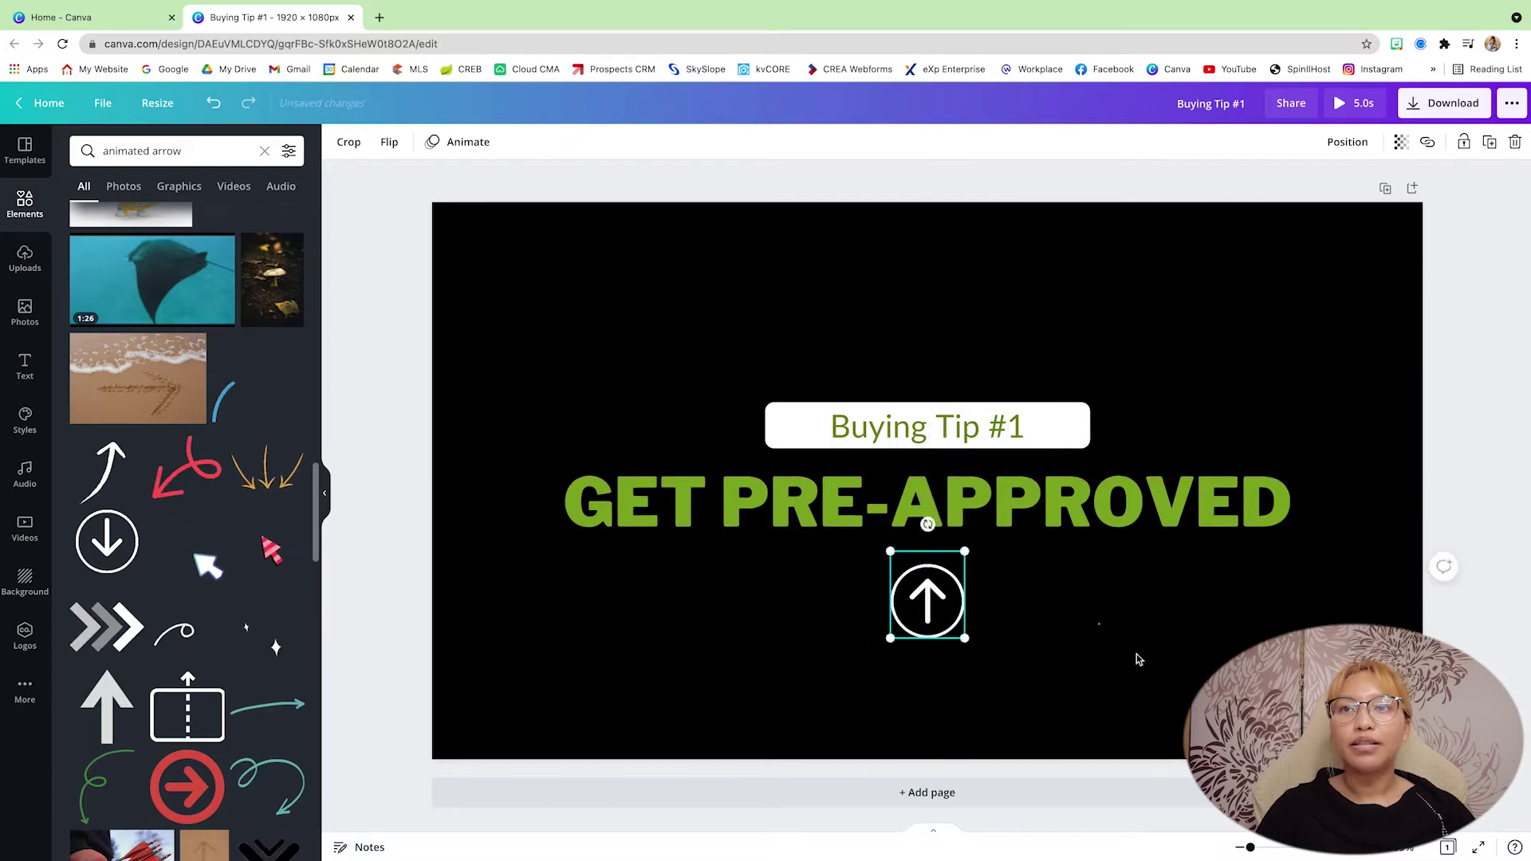
pyautogui.moveTo(1138, 656); pyautogui.dragTo(803, 369)
pyautogui.click(814, 321)
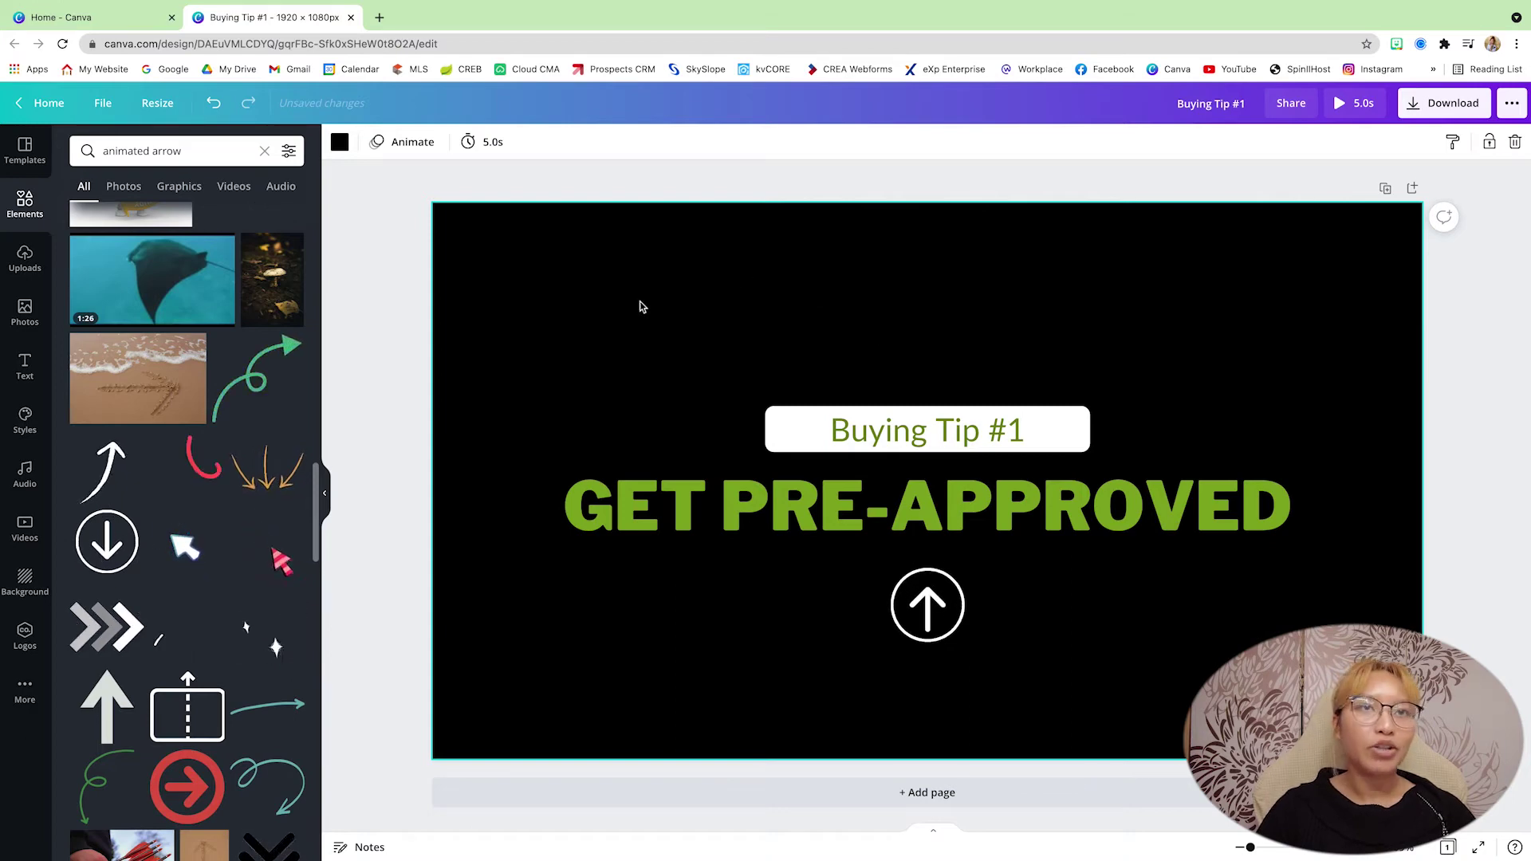
# Apply Stomp to the page and Block to the Buying Tip #1 text, then add a page
pyautogui.click(413, 143)
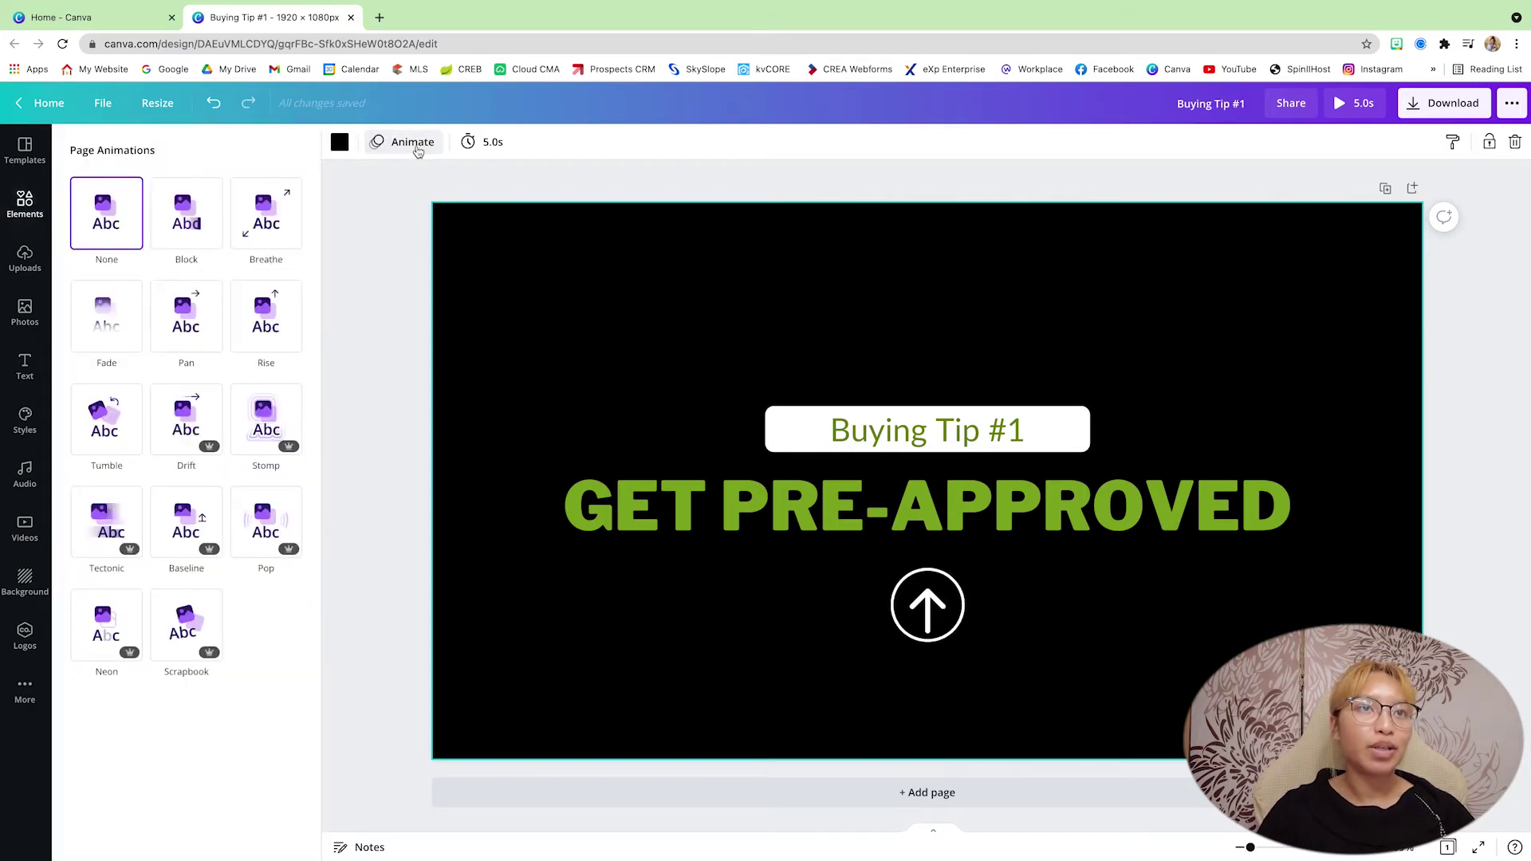
pyautogui.click(269, 421)
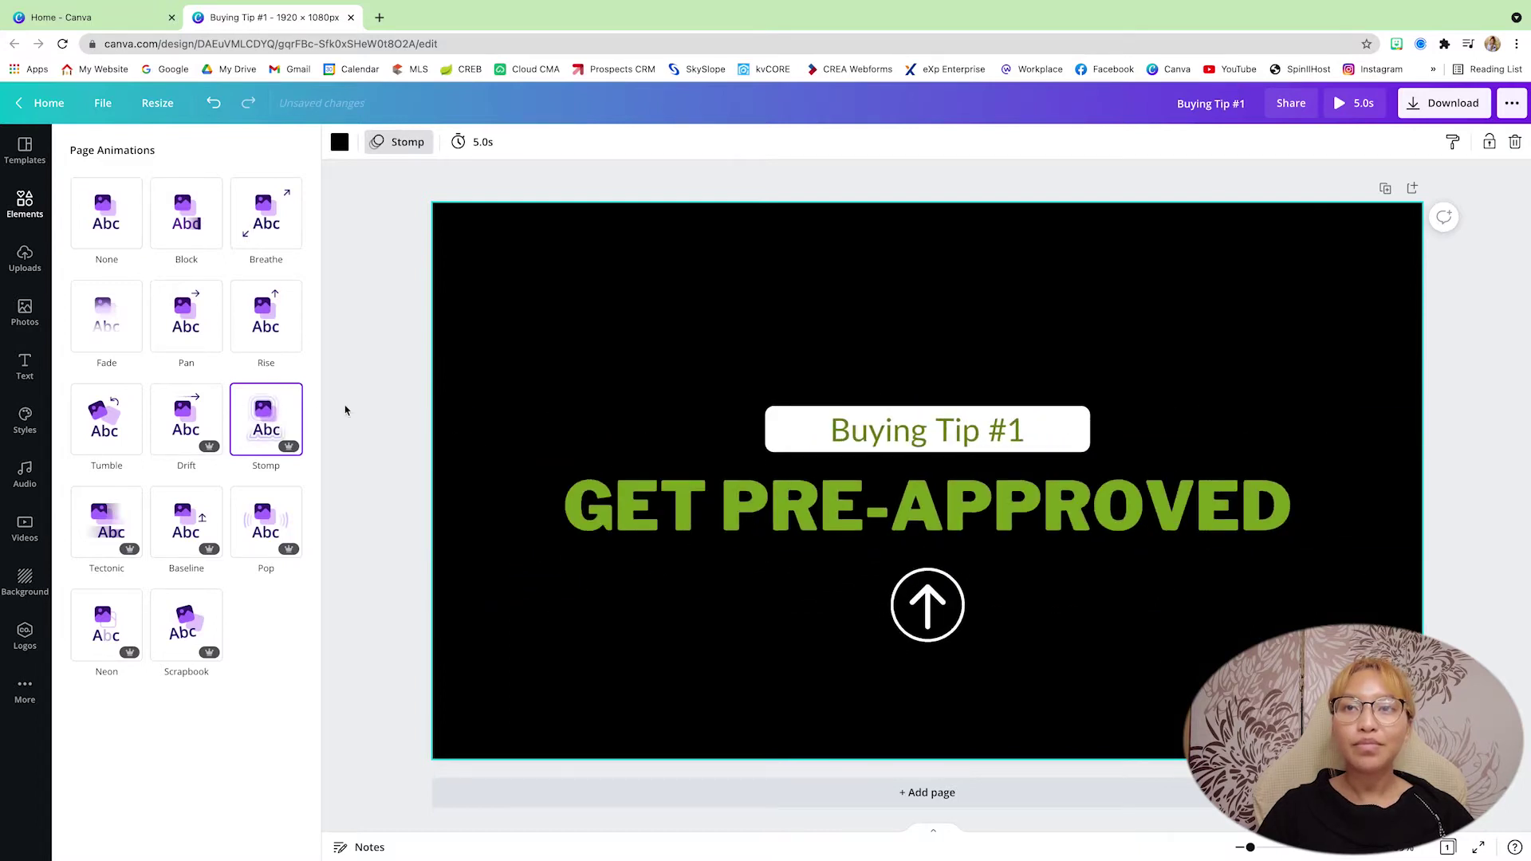
pyautogui.click(880, 429)
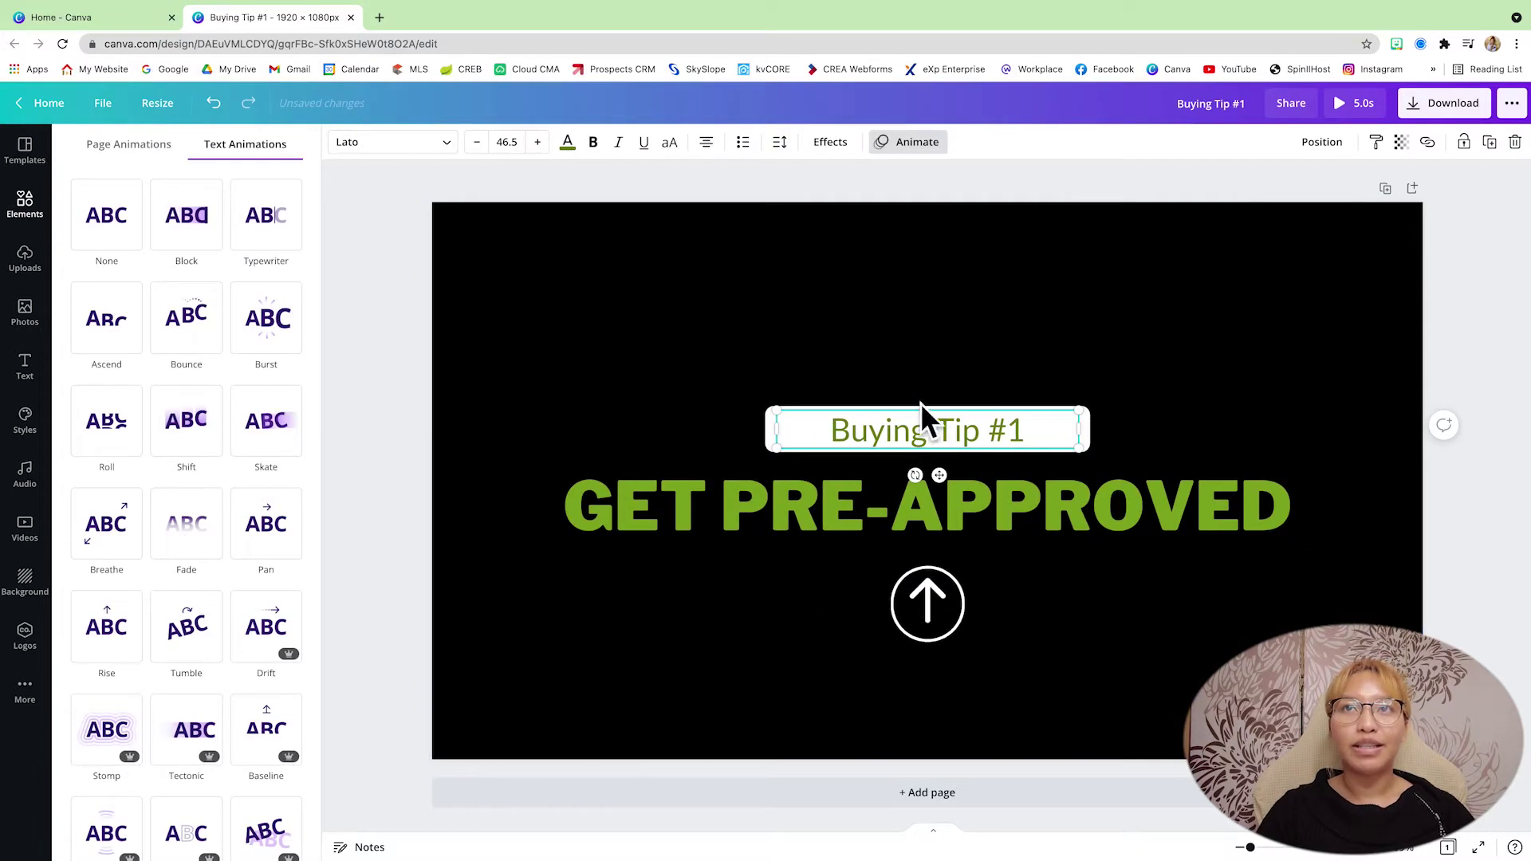
pyautogui.click(832, 143)
pyautogui.click(917, 143)
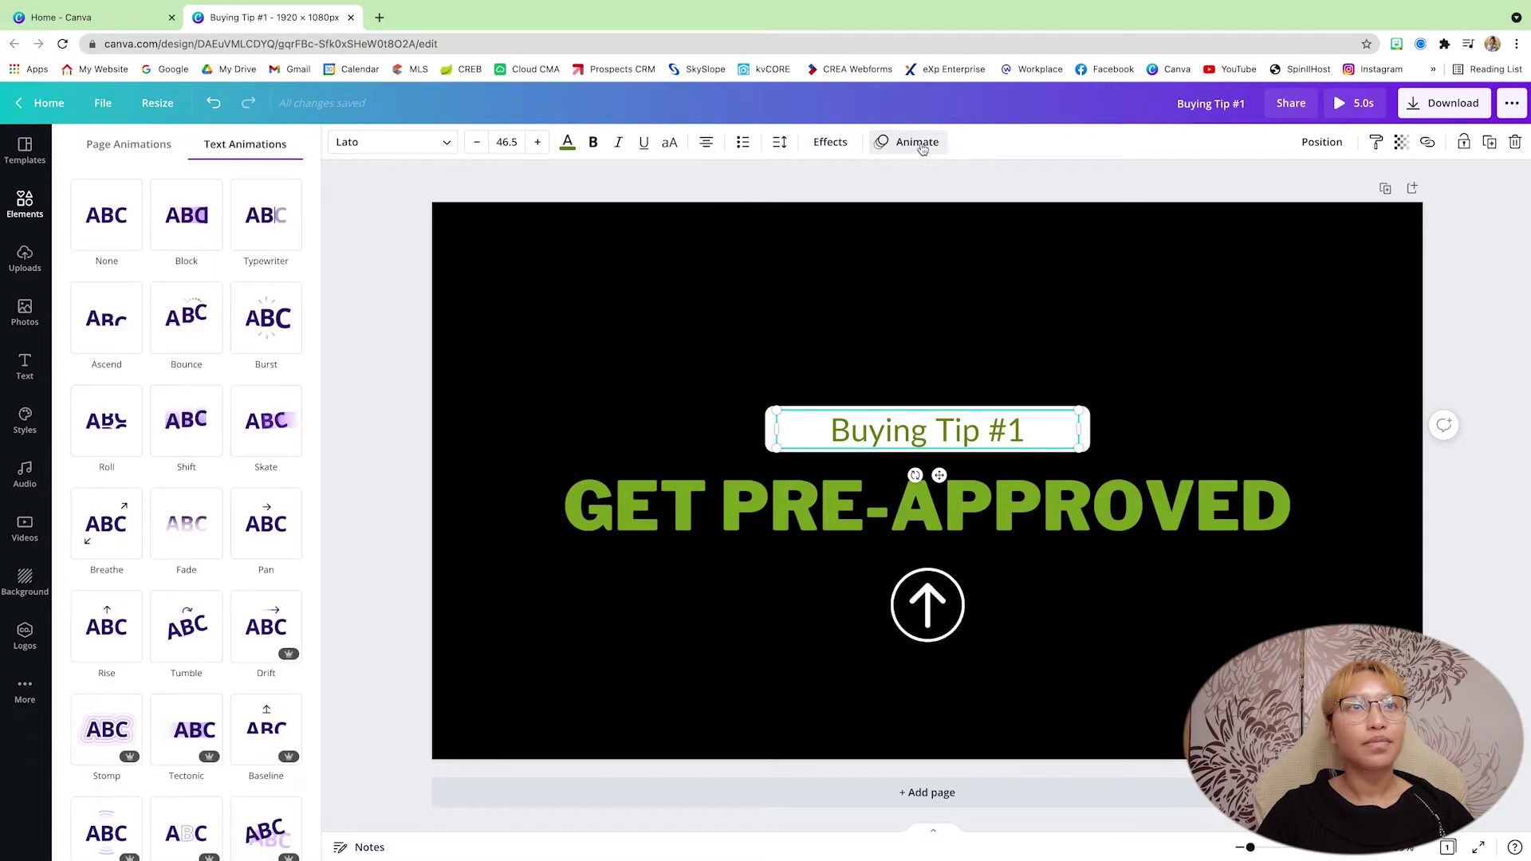
pyautogui.click(187, 227)
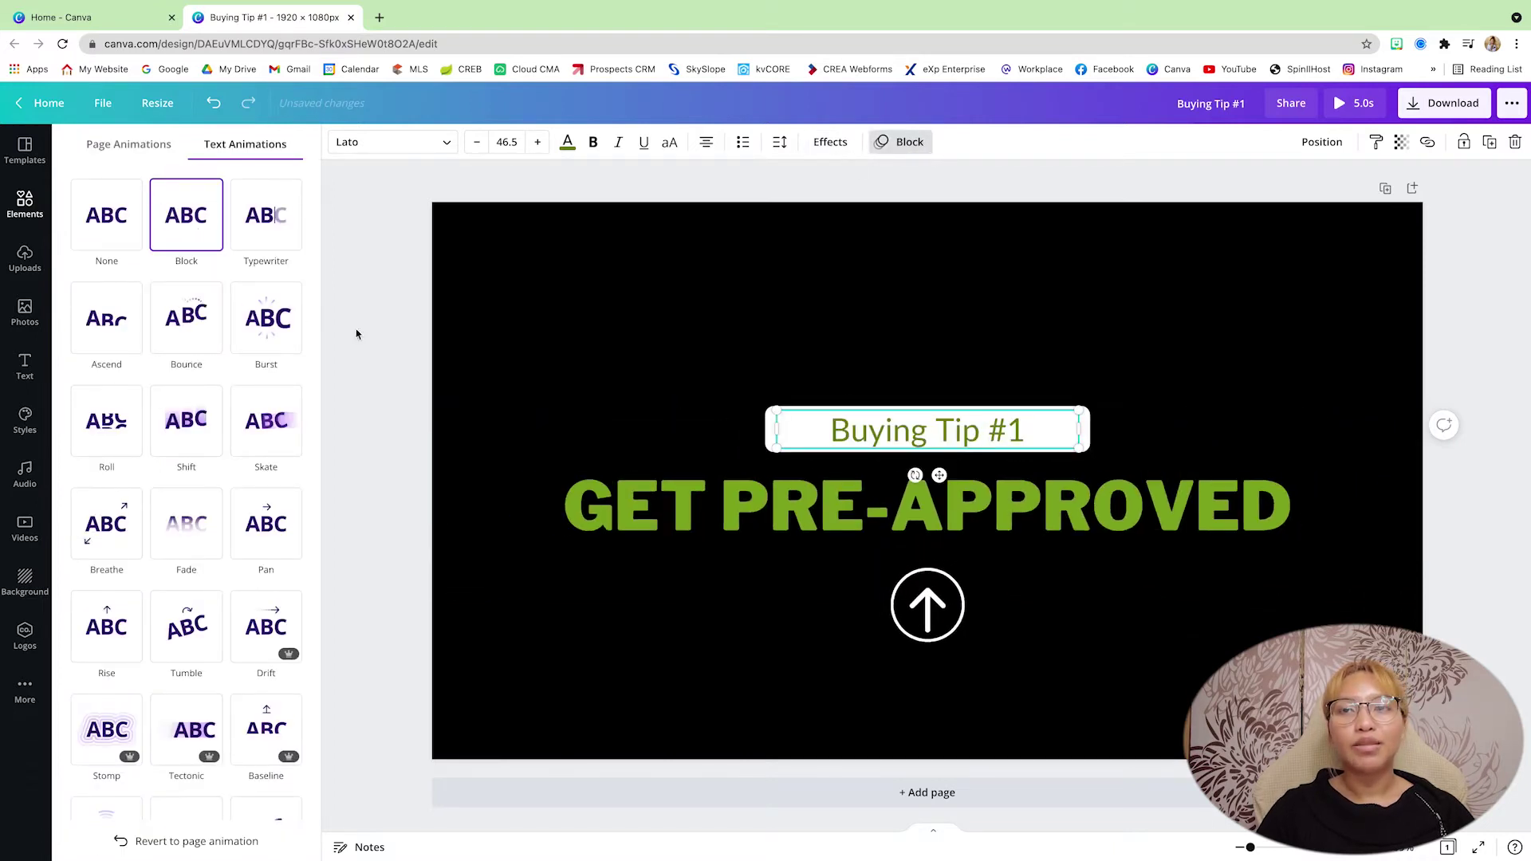
pyautogui.click(397, 291)
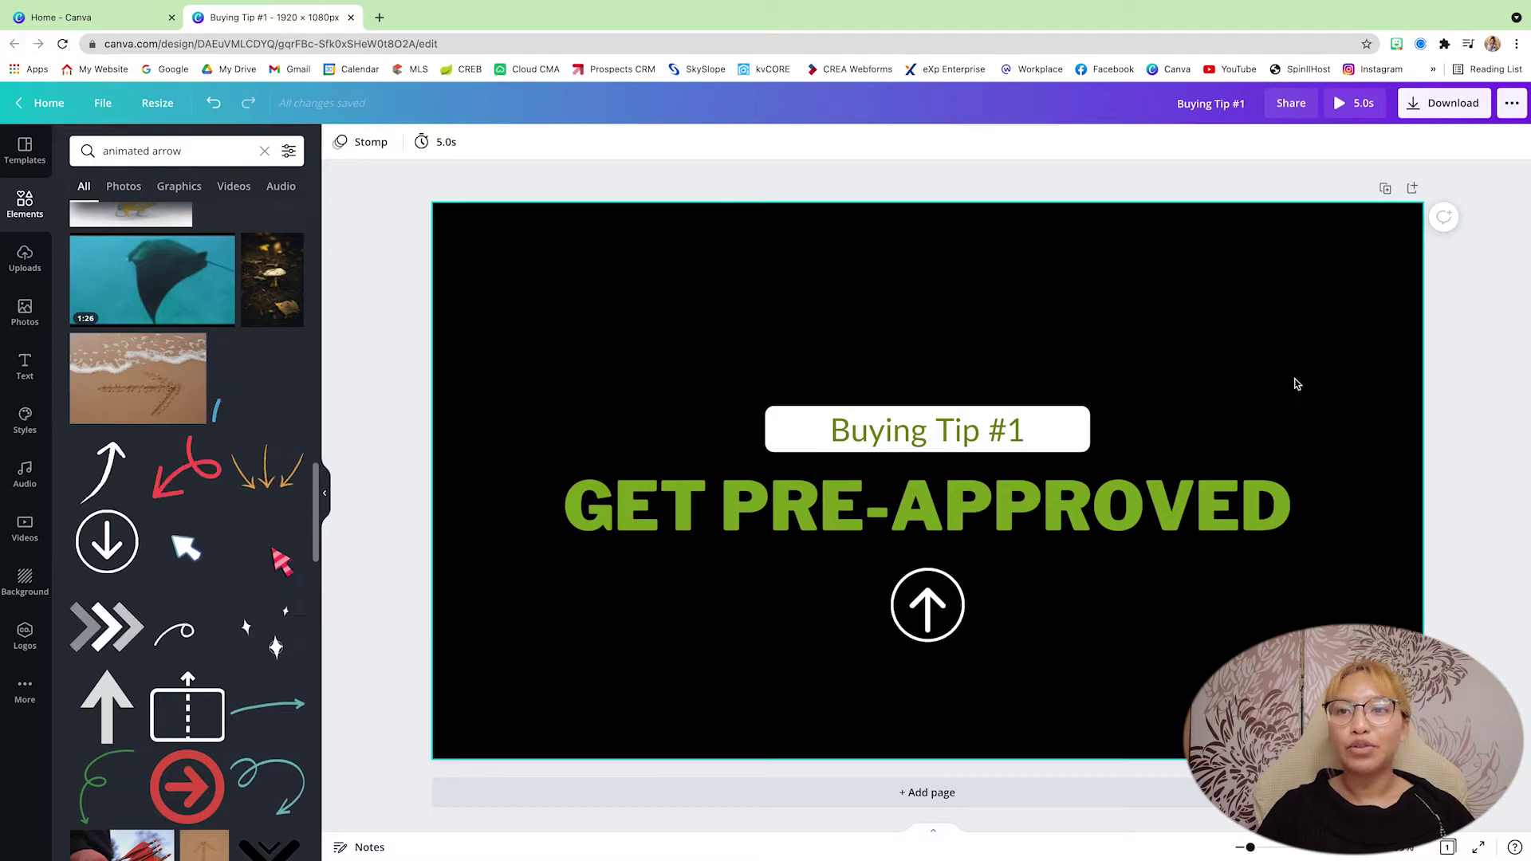
pyautogui.click(1001, 792)
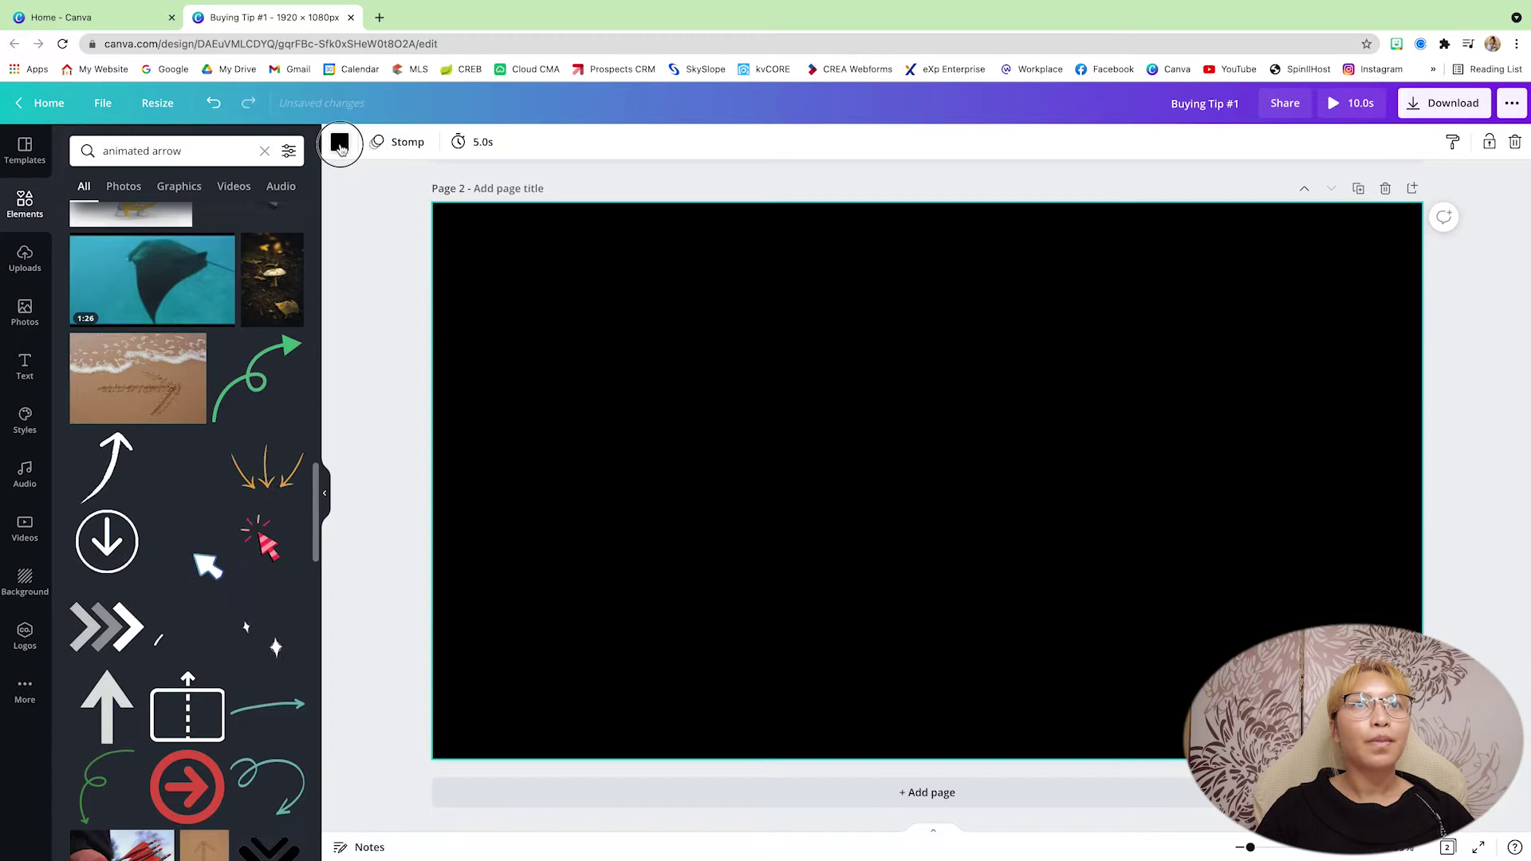
# Search the stock photo library for 'homes'
pyautogui.click(340, 142)
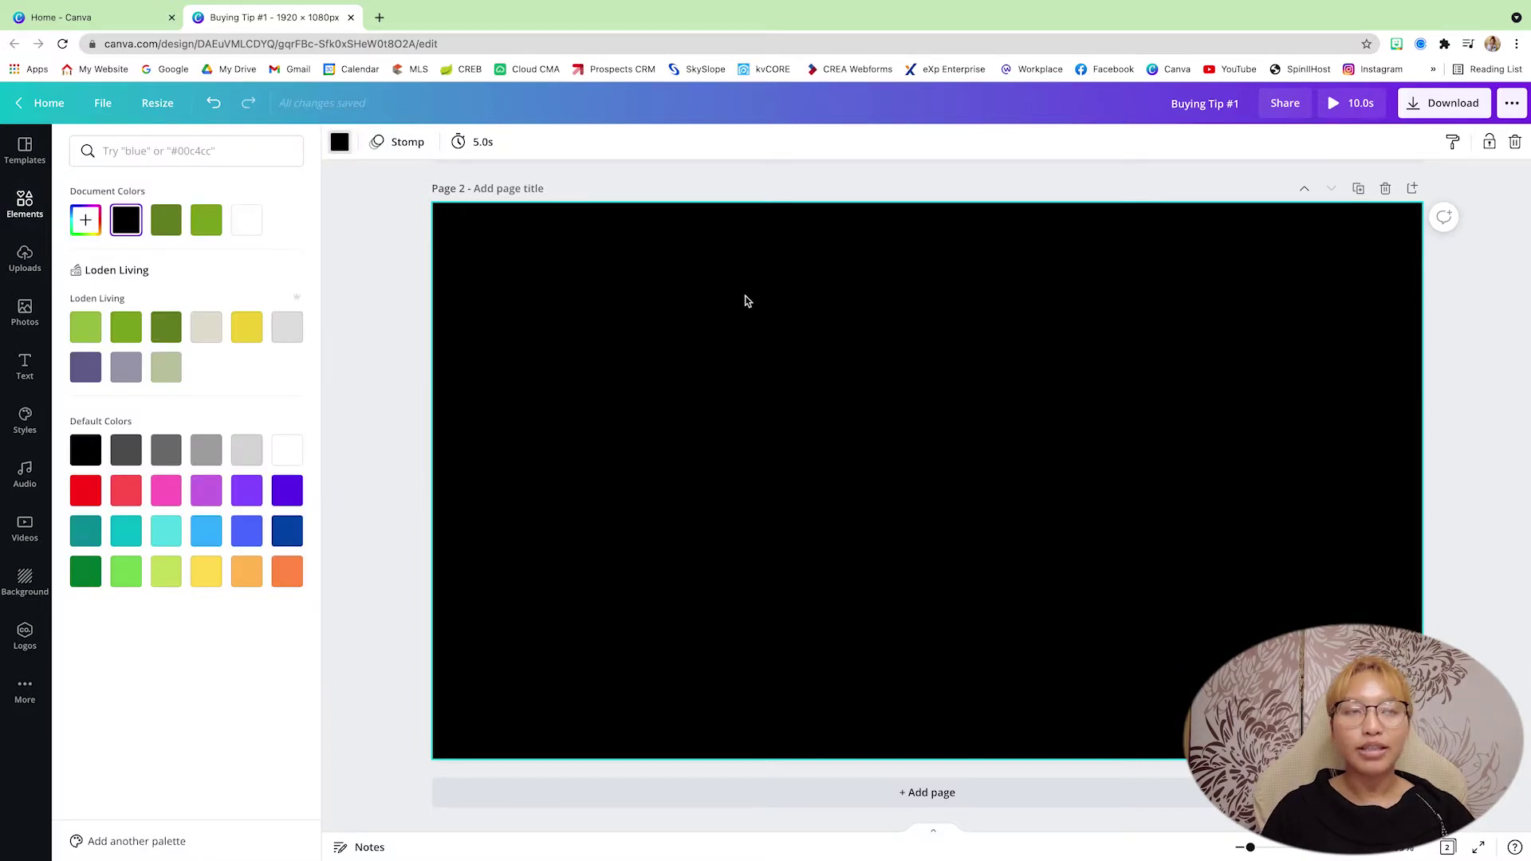
pyautogui.scroll(5, 627, 319)
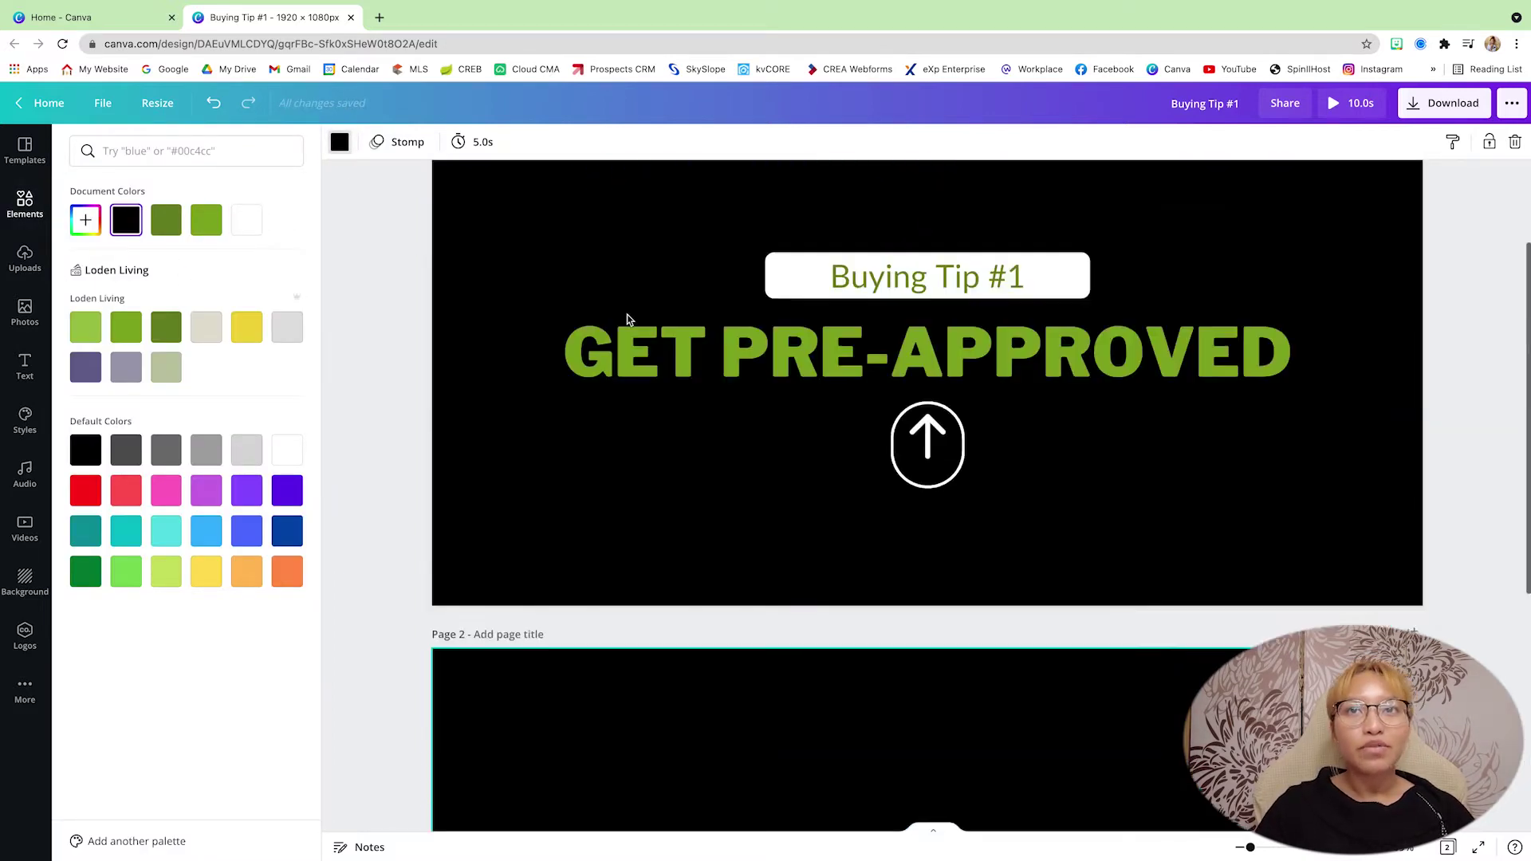
pyautogui.scroll(-5, 626, 319)
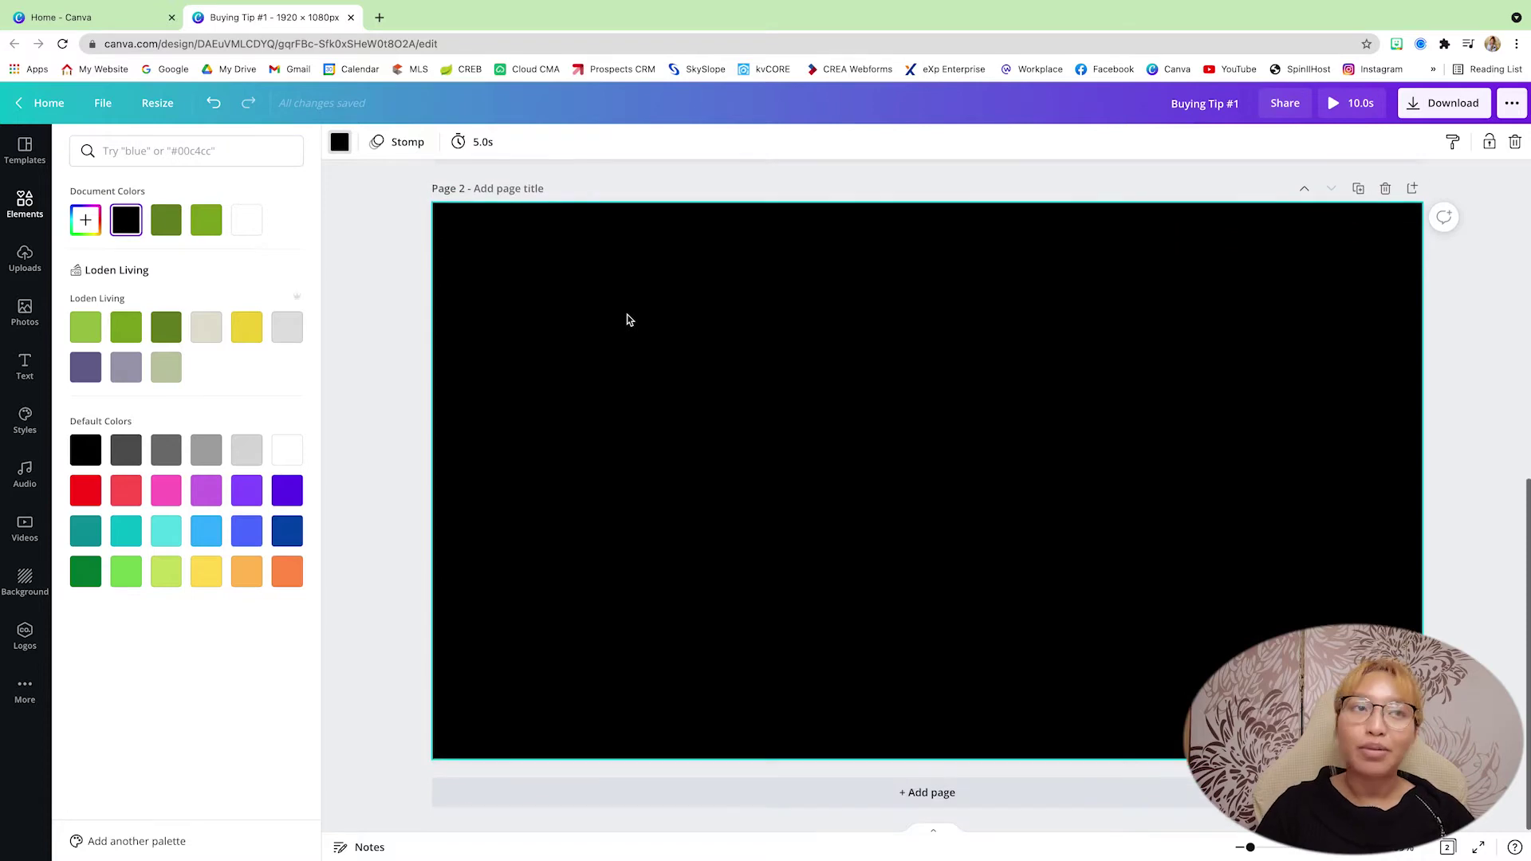
pyautogui.click(24, 313)
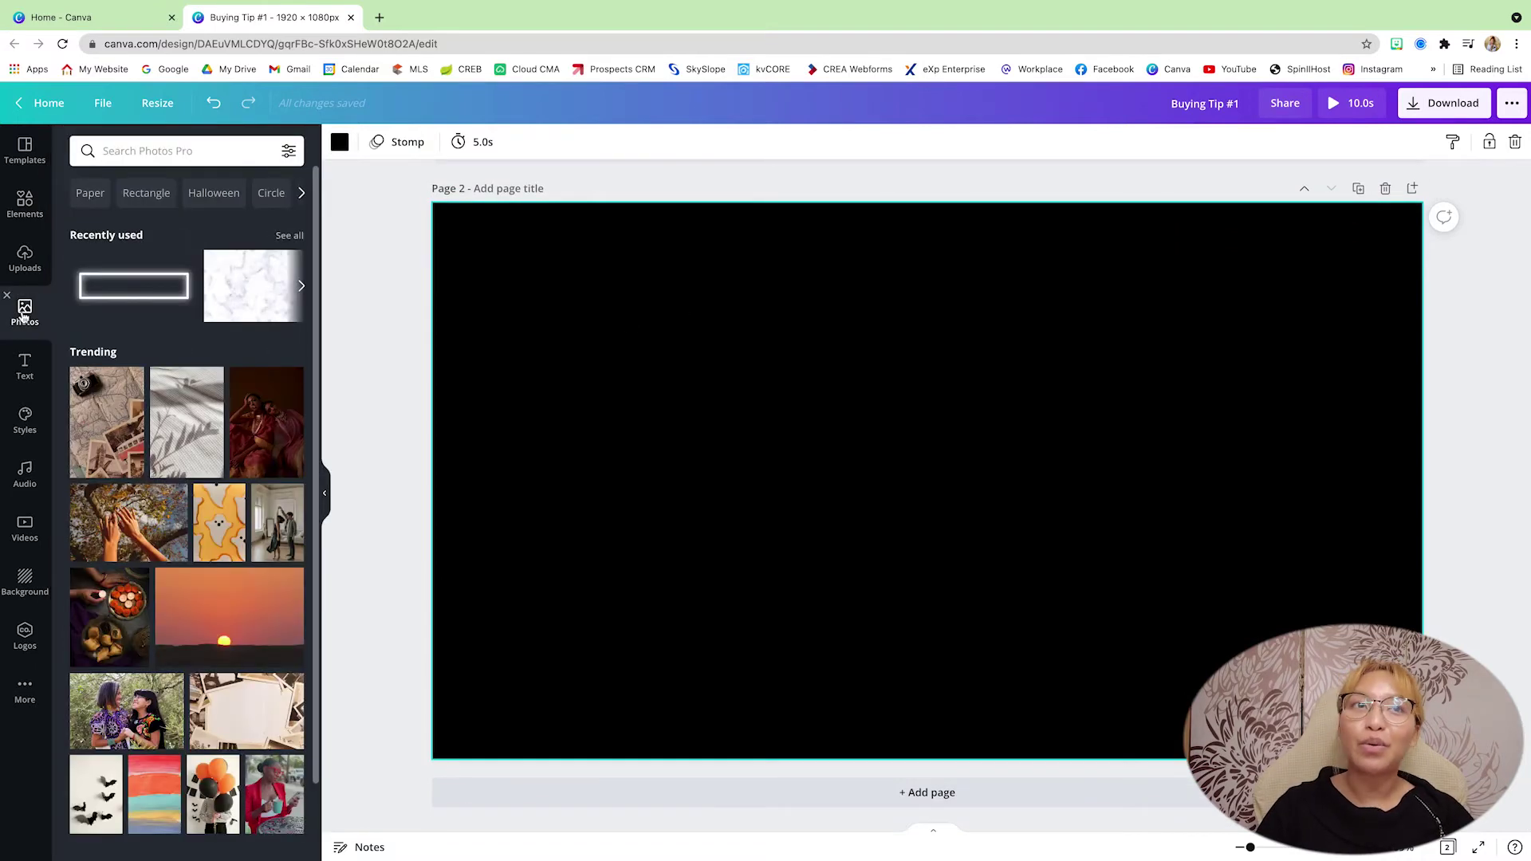
pyautogui.click(224, 145)
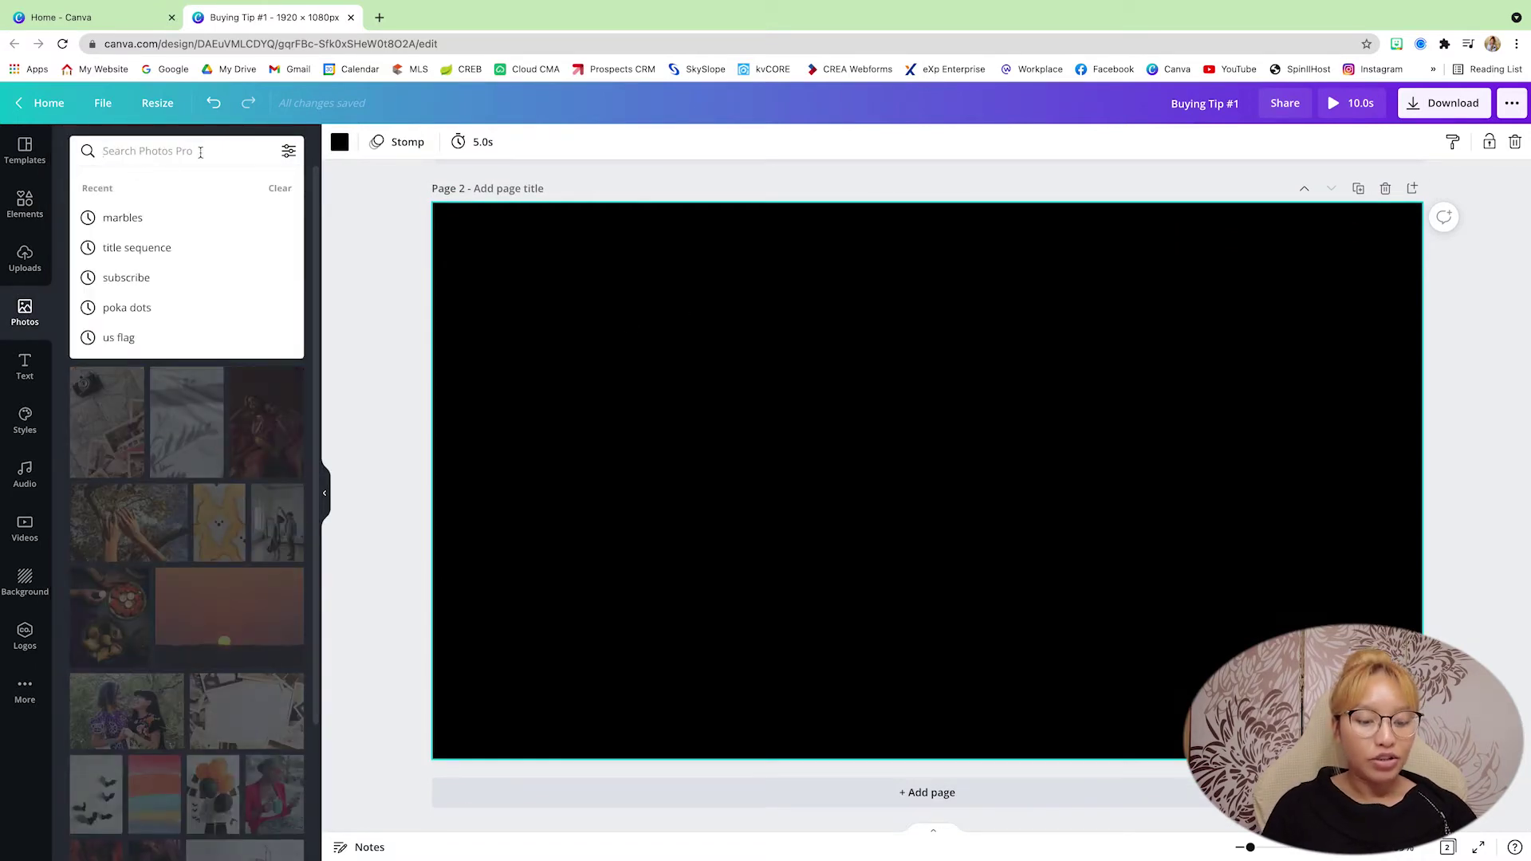
pyautogui.write('homes')
pyautogui.press('Return')
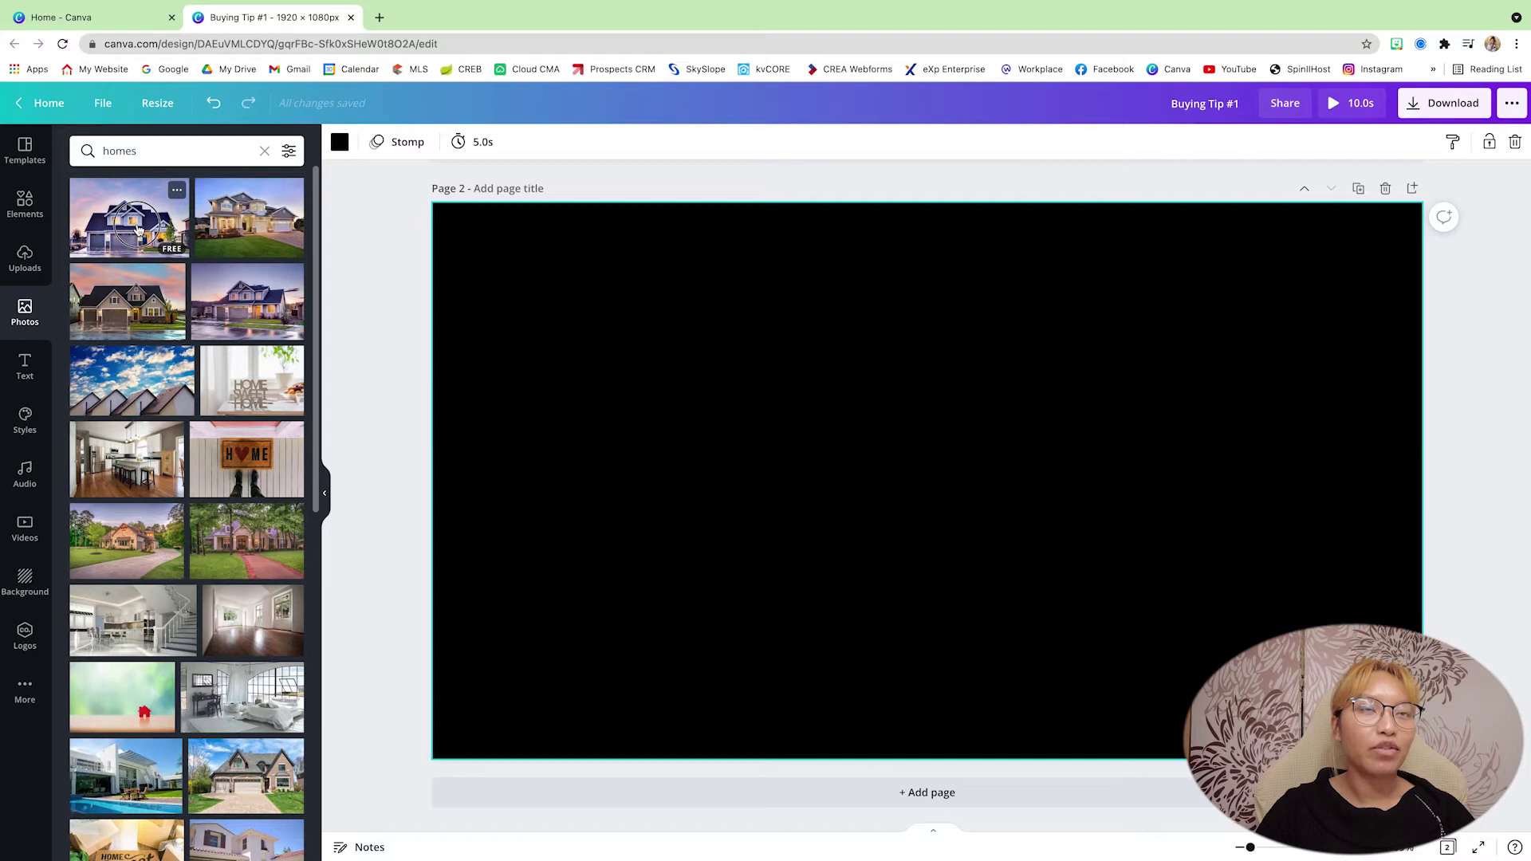
# Place the first house photo as page 2's background, enlarged and shifted up-left
pyautogui.moveTo(137, 230); pyautogui.dragTo(471, 308)
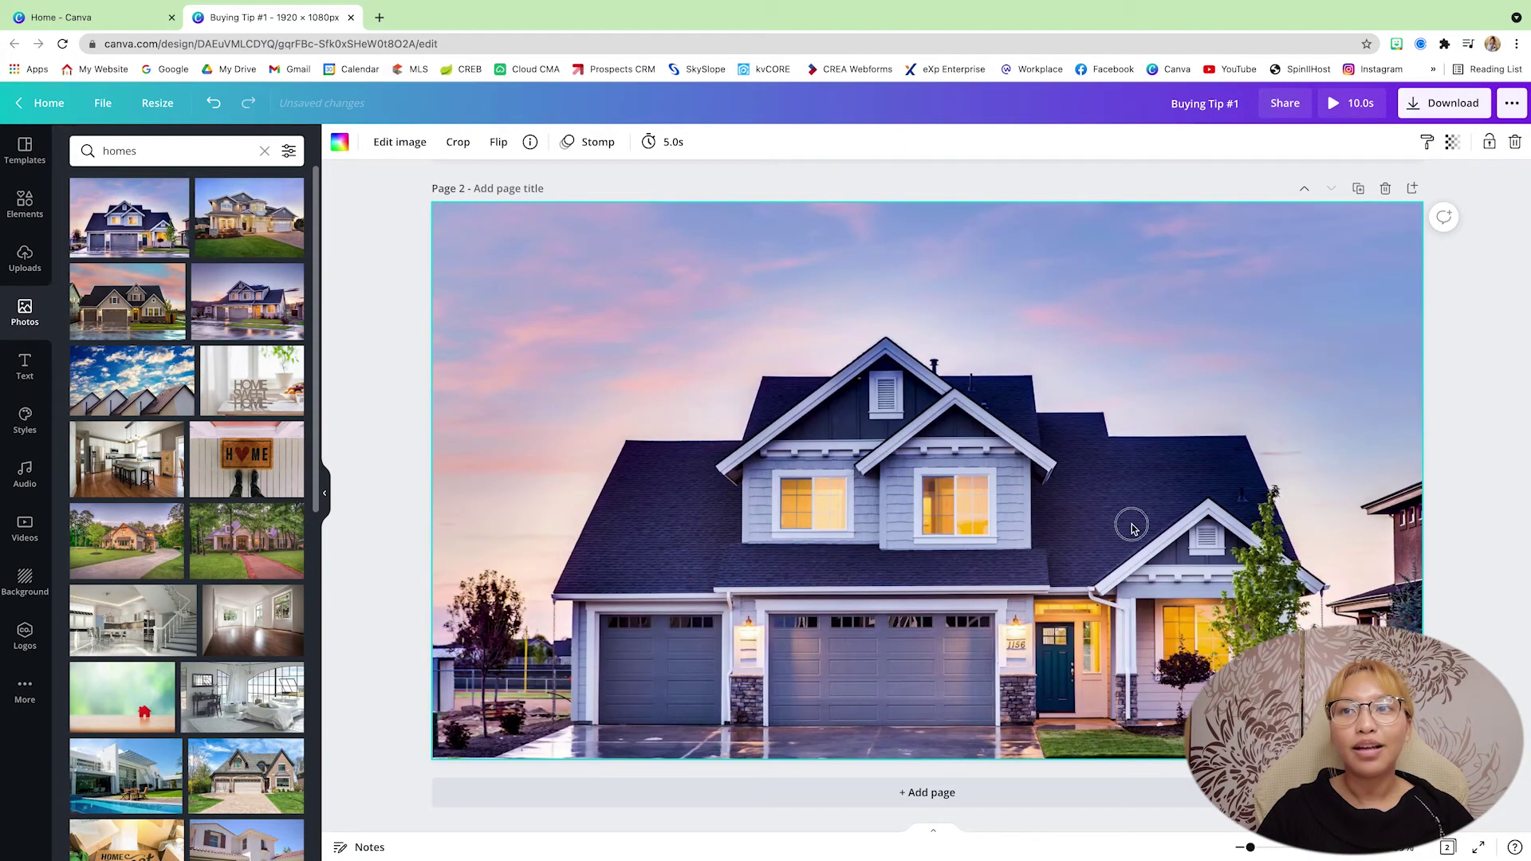
pyautogui.doubleClick(1381, 303)
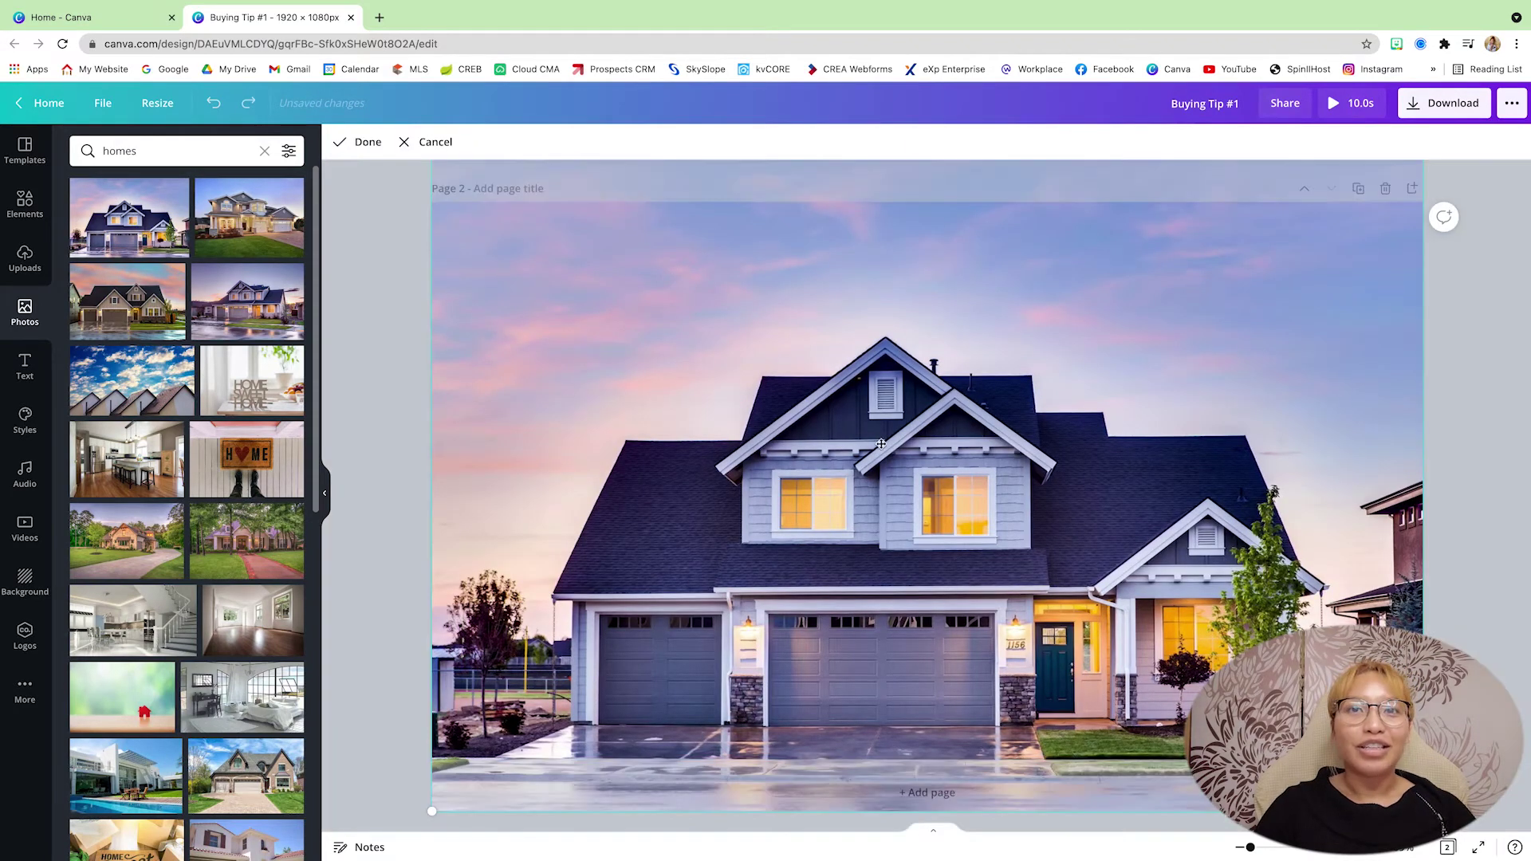
pyautogui.moveTo(1423, 811); pyautogui.dragTo(1486, 850)
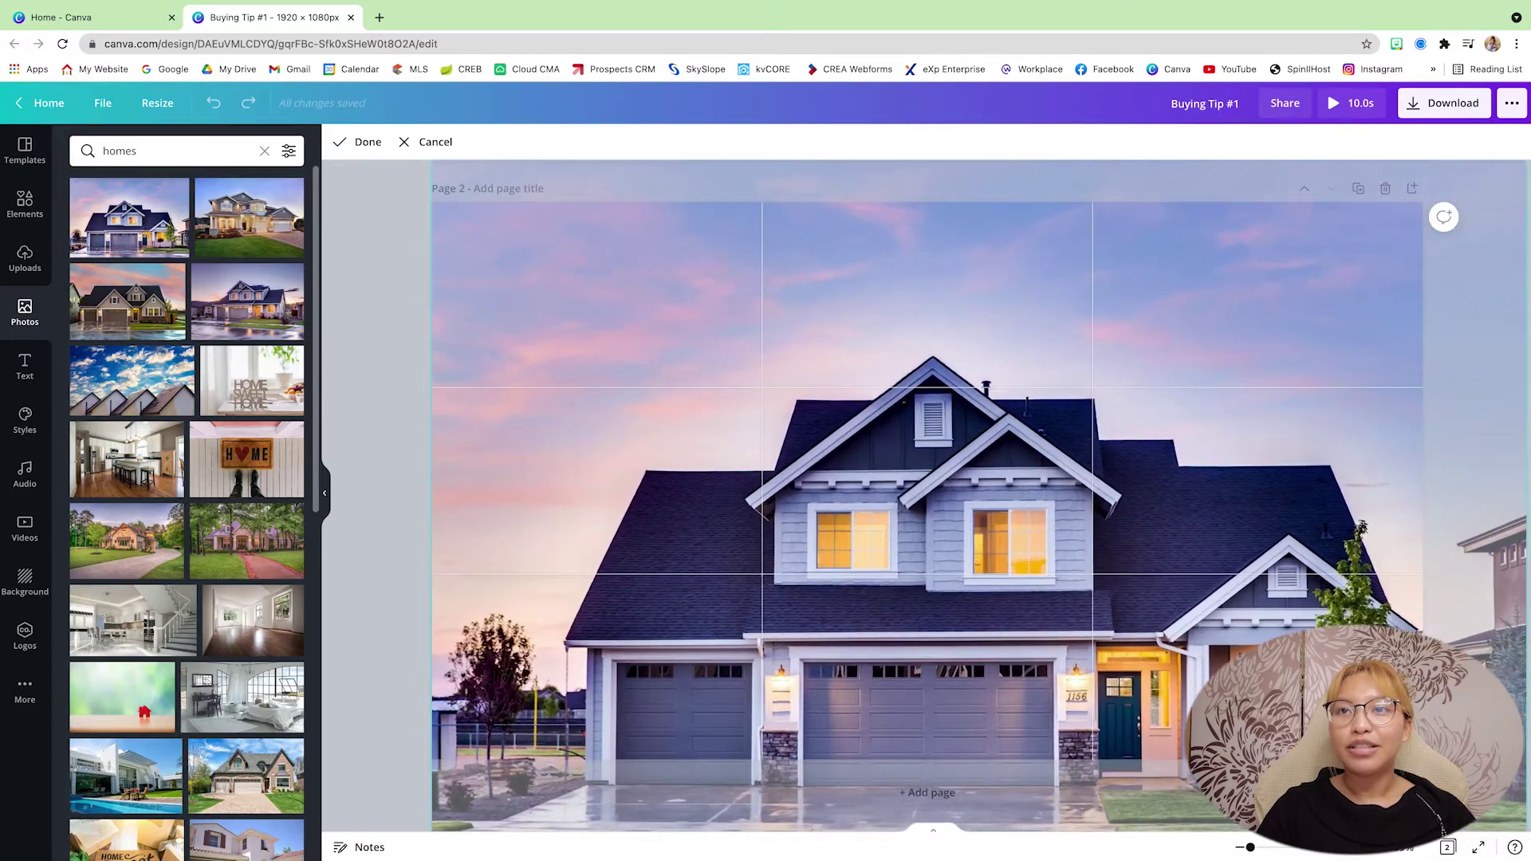
pyautogui.moveTo(1183, 608); pyautogui.dragTo(1117, 500)
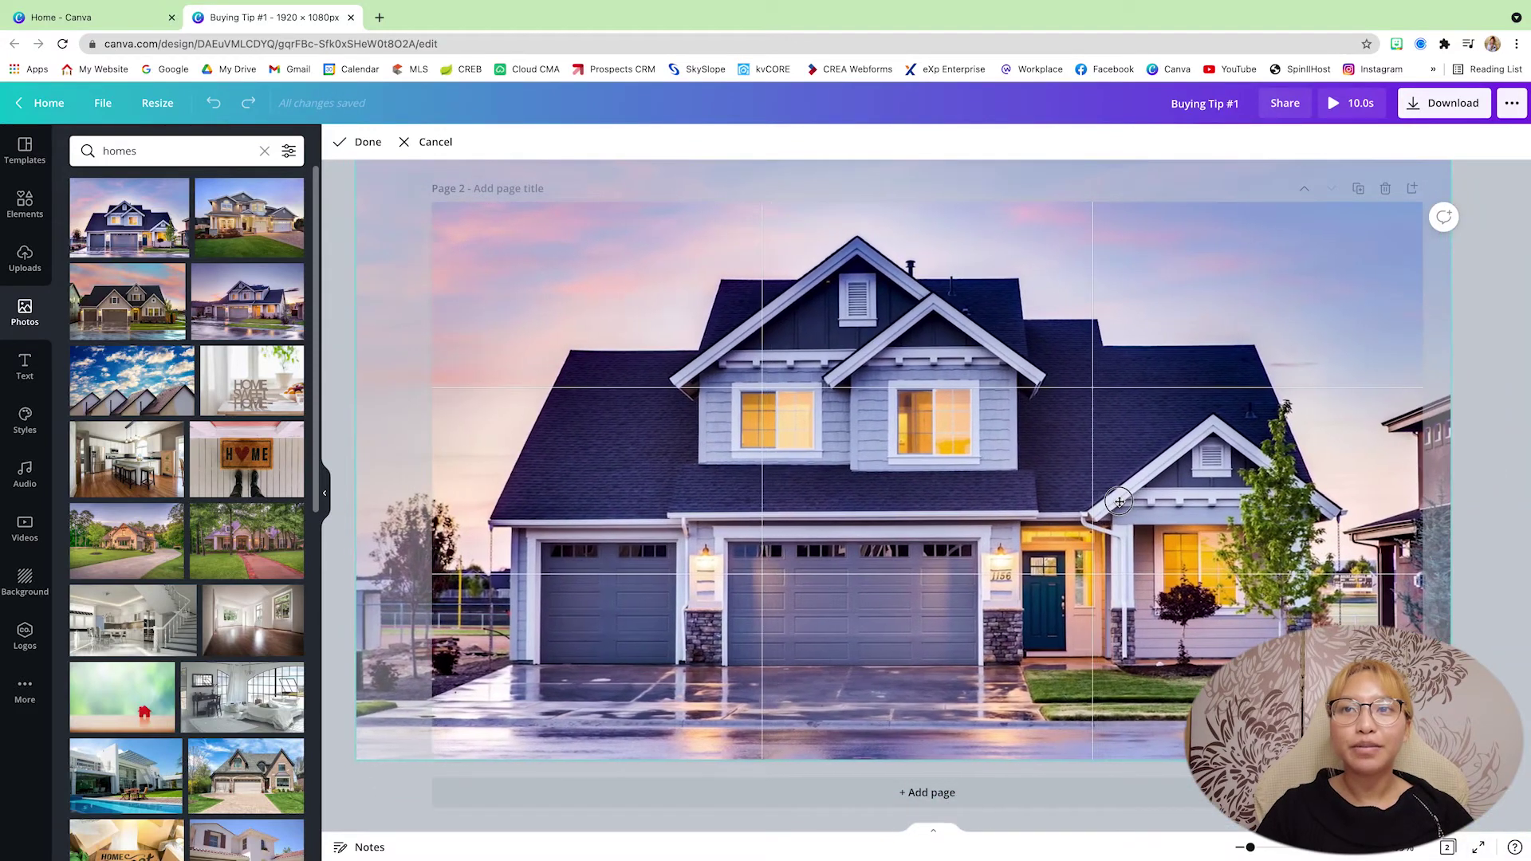
pyautogui.press('Return')
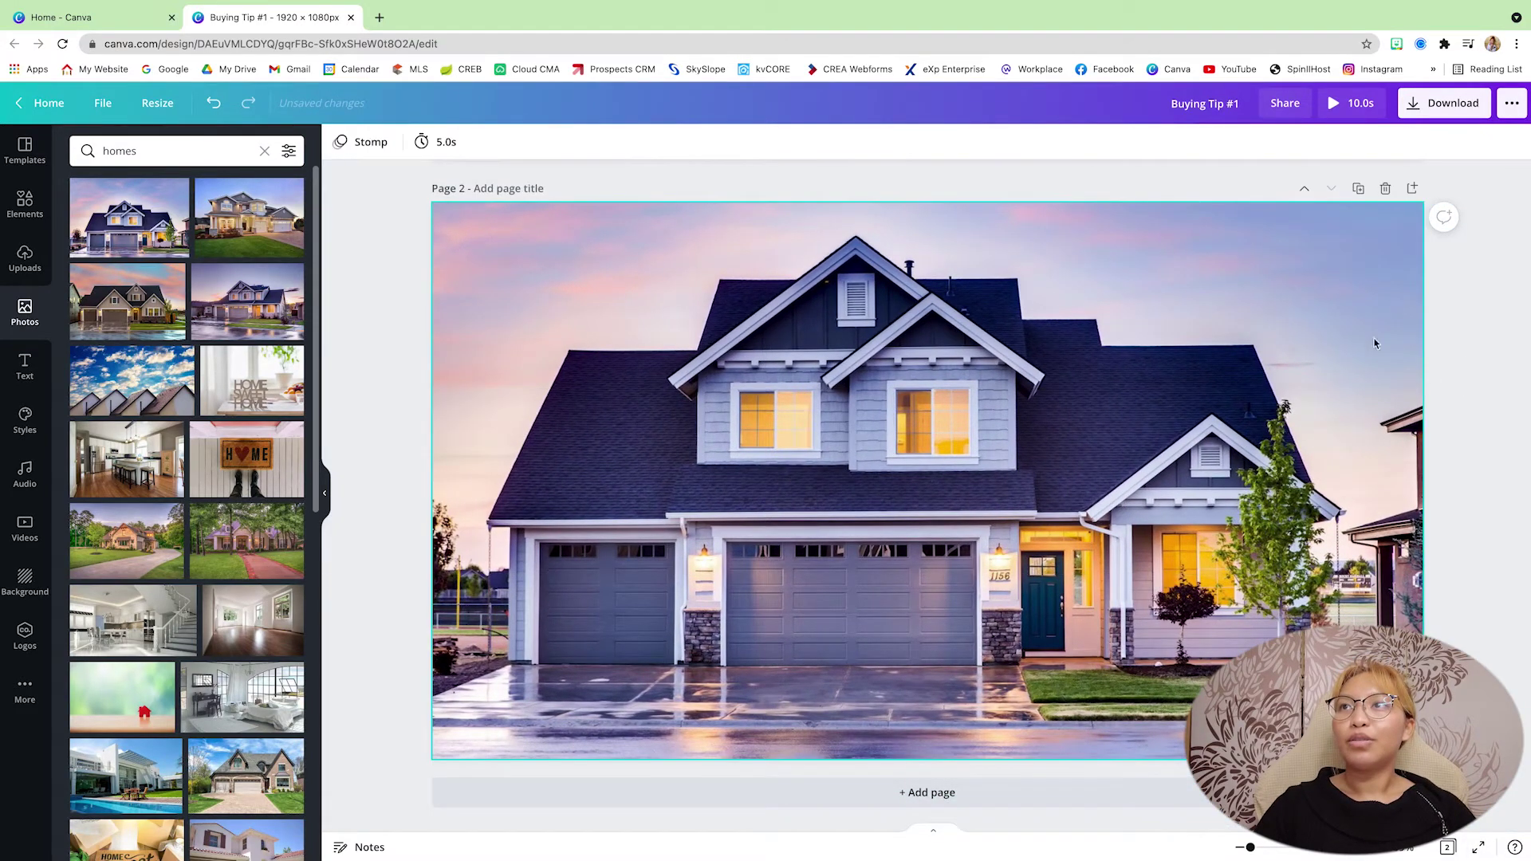
# Set the house photo's transparency to 65 to darken it
pyautogui.click(1454, 144)
pyautogui.moveTo(1397, 189); pyautogui.dragTo(1372, 190)
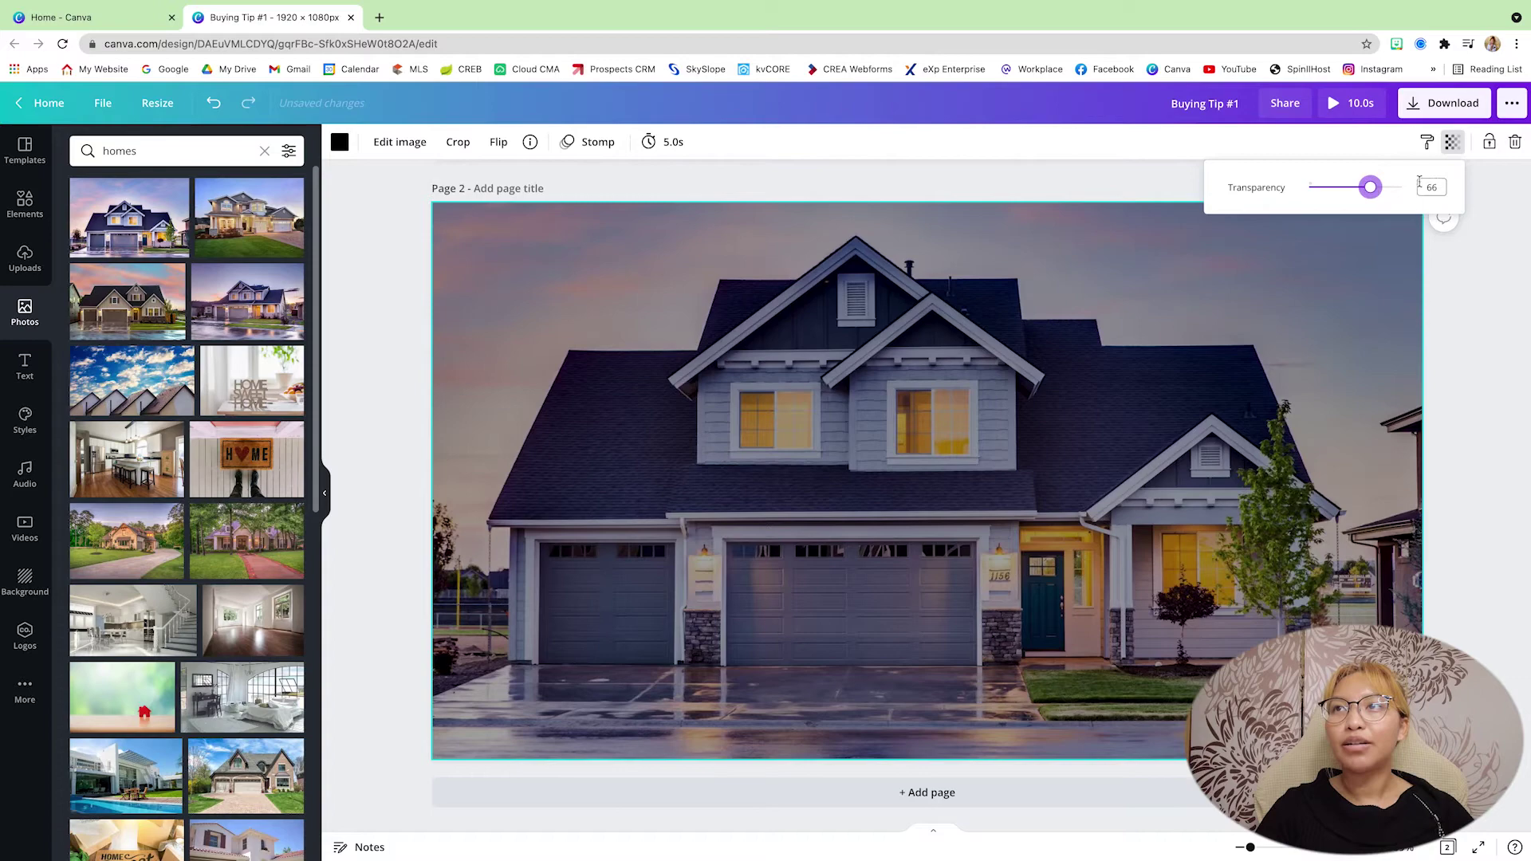
pyautogui.write('100')
pyautogui.press('Return')
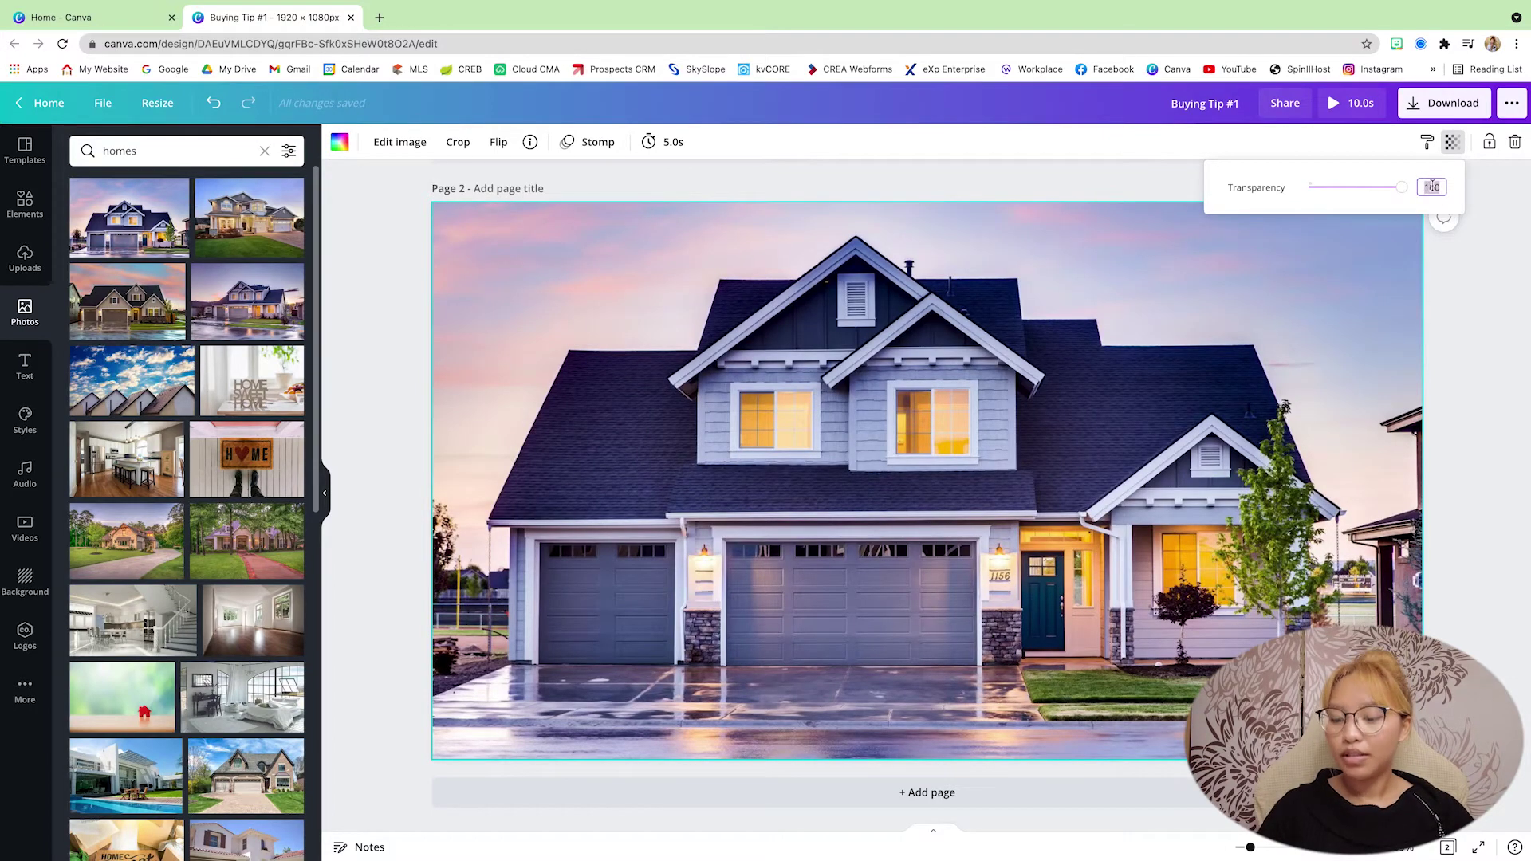
pyautogui.press('Return')
pyautogui.press('Escape')
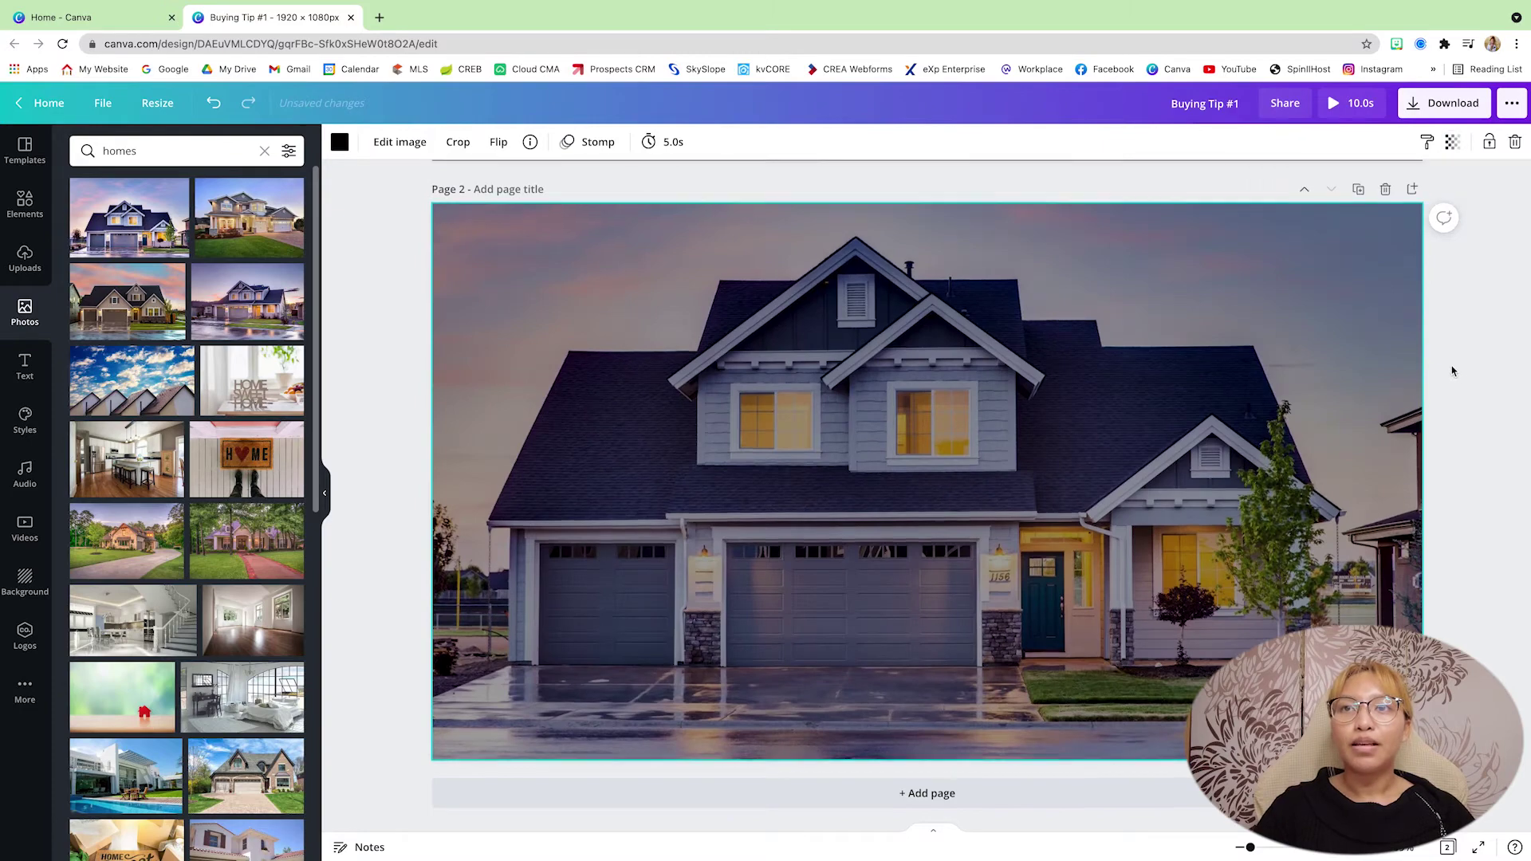
# Copy the Buying Tip #1 title, GET PRE-APPROVED heading and arrow from page 1 onto page 2
pyautogui.scroll(7, 1448, 369)
pyautogui.press('Delete')
pyautogui.hotkey('ctrl', 'a')
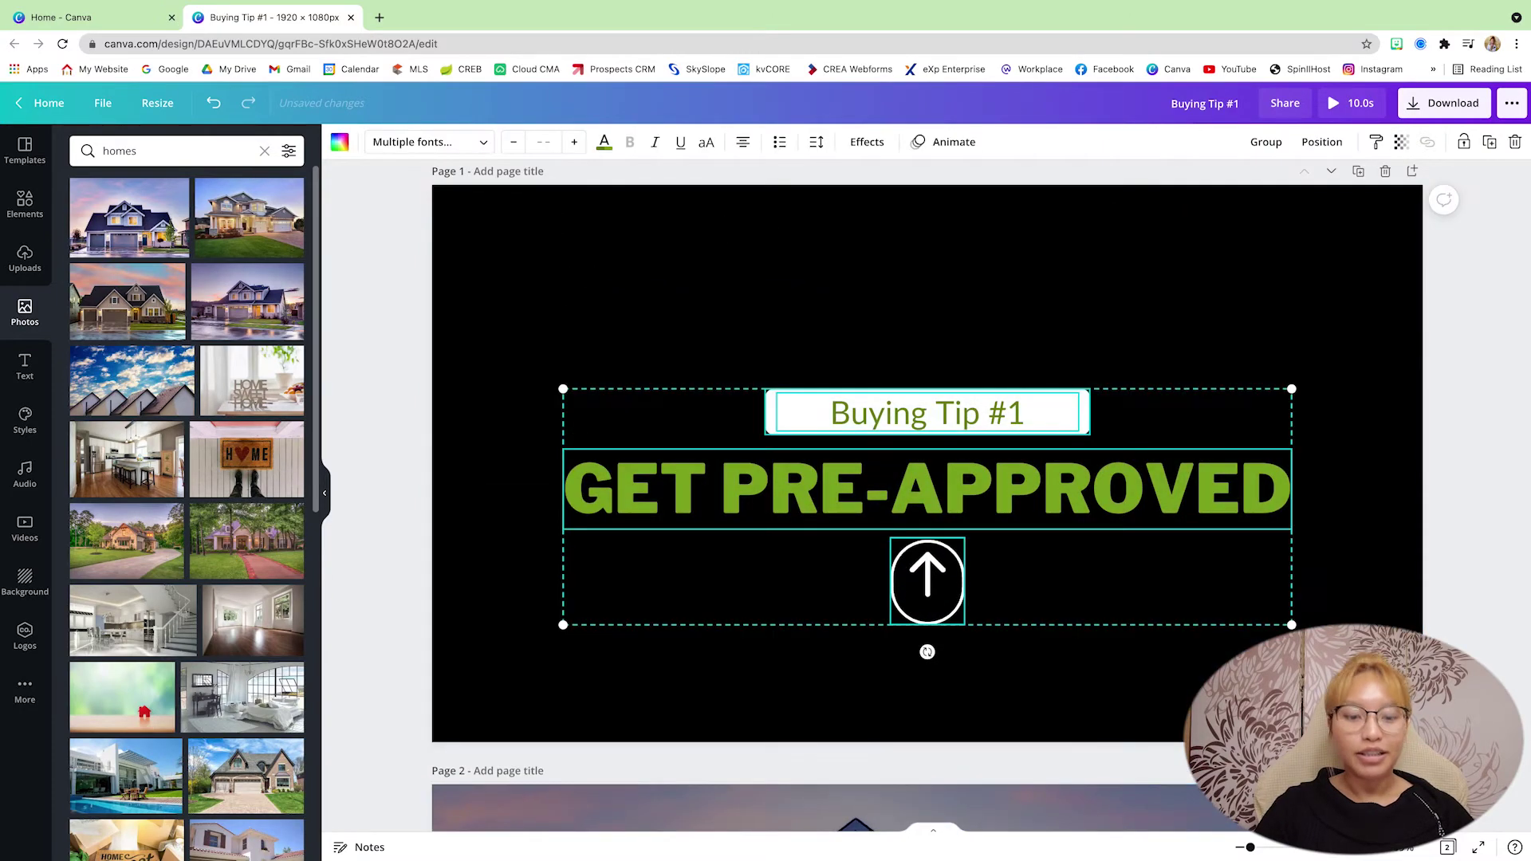
pyautogui.scroll(-6, 1086, 625)
pyautogui.click(1086, 624)
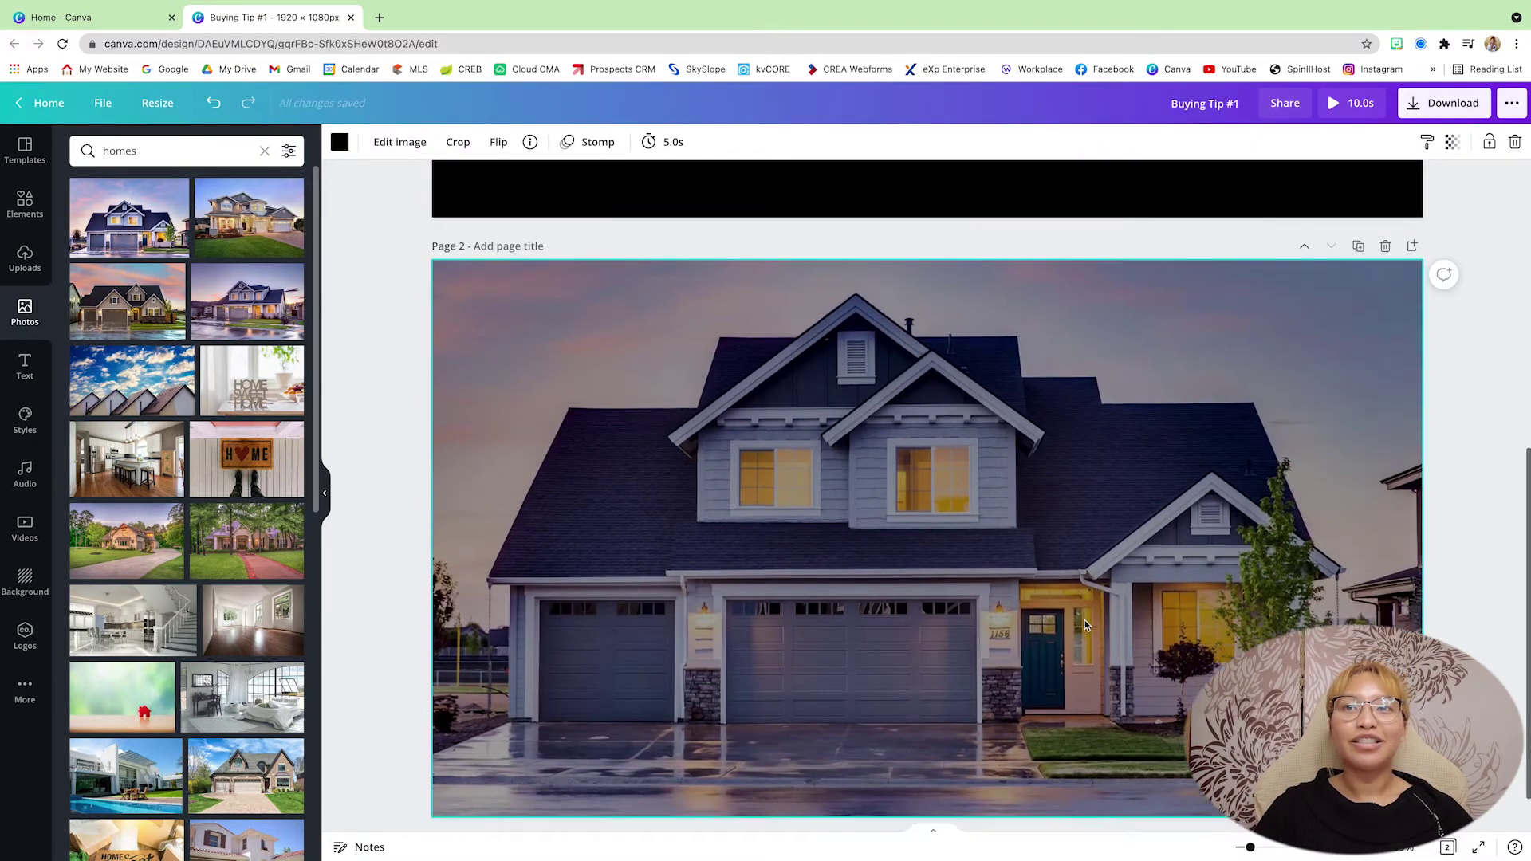
pyautogui.hotkey('ctrl', 'v')
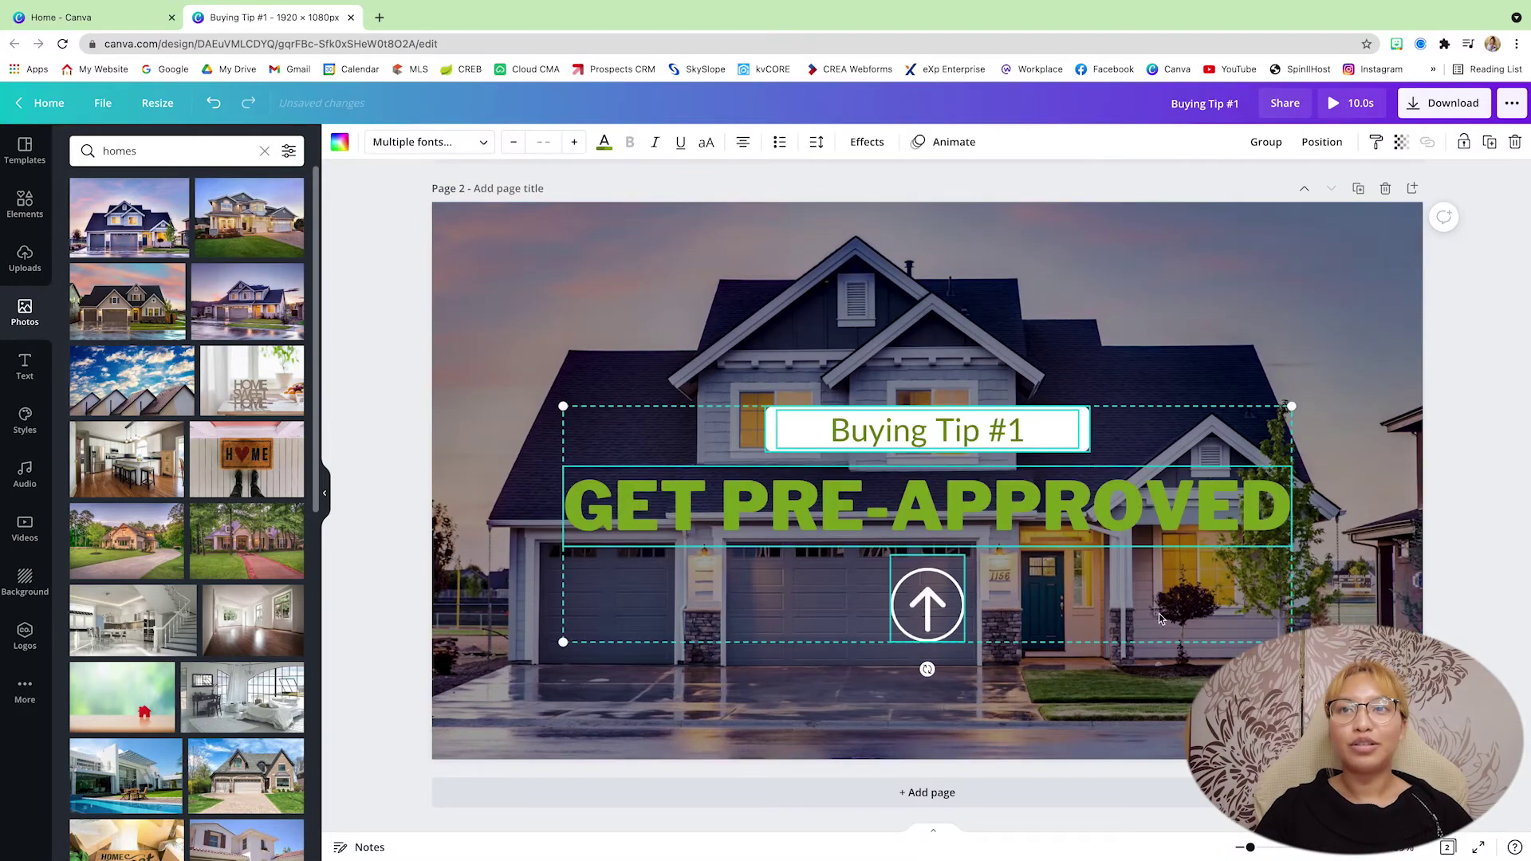
pyautogui.press('Escape')
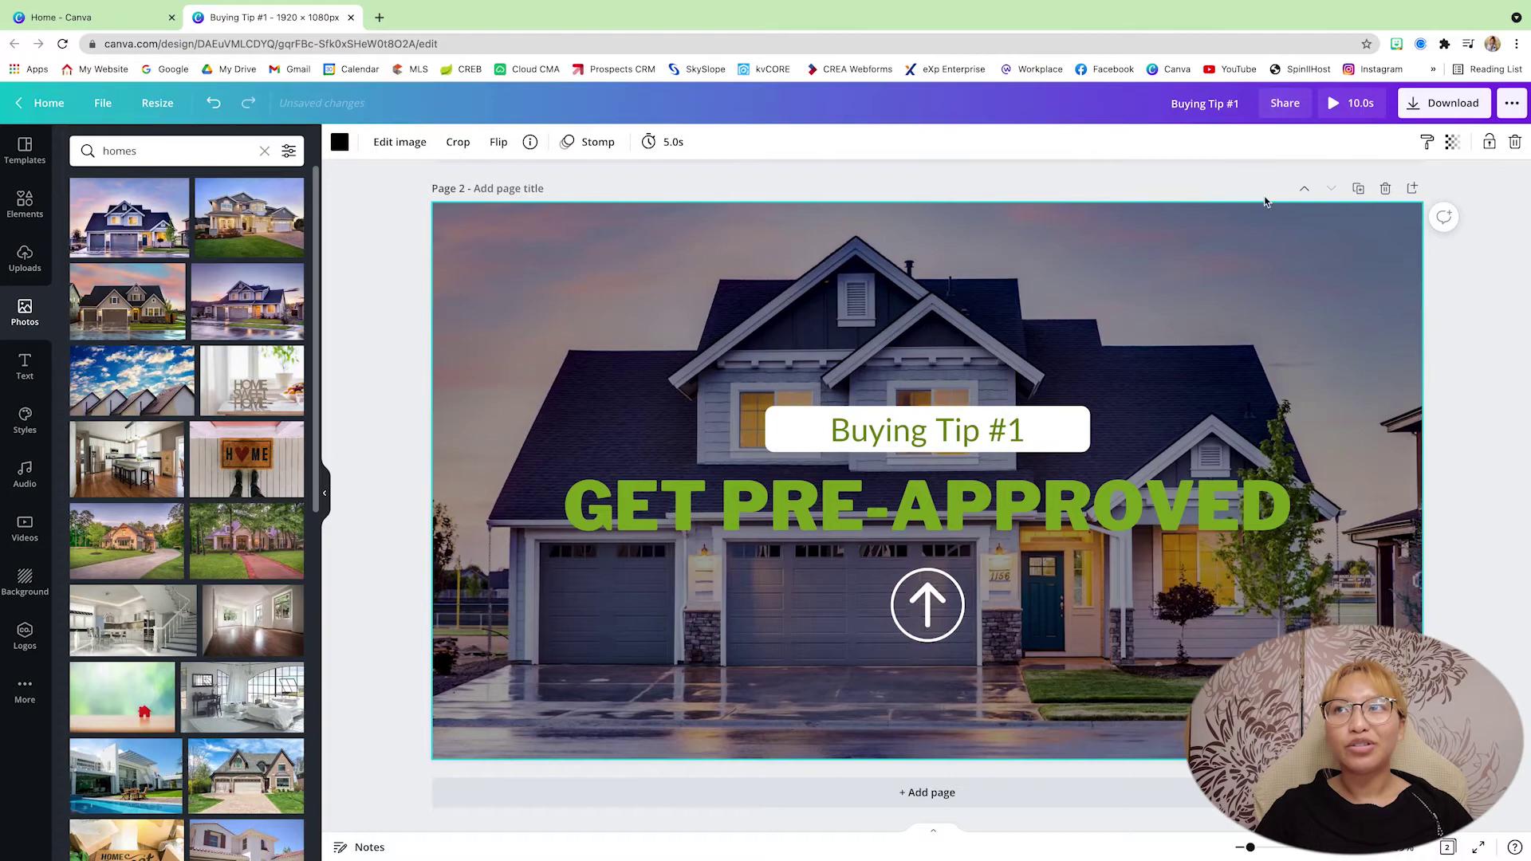
# Set page 2's house photo transparency to 30
pyautogui.click(1450, 142)
pyautogui.moveTo(1378, 189); pyautogui.dragTo(1341, 191)
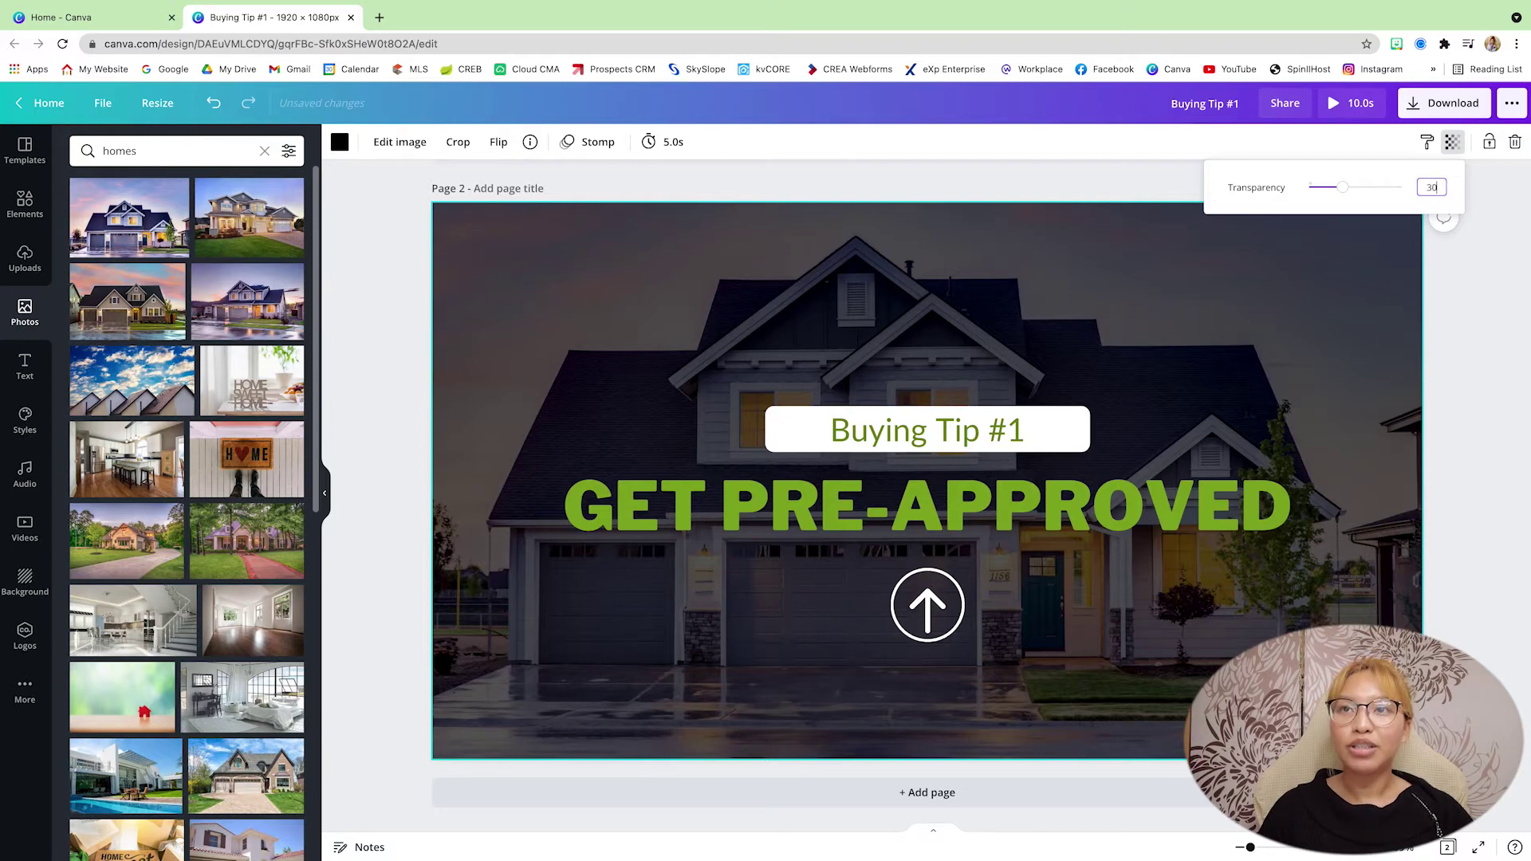
pyautogui.press('Return')
pyautogui.click(1515, 457)
pyautogui.click(1492, 470)
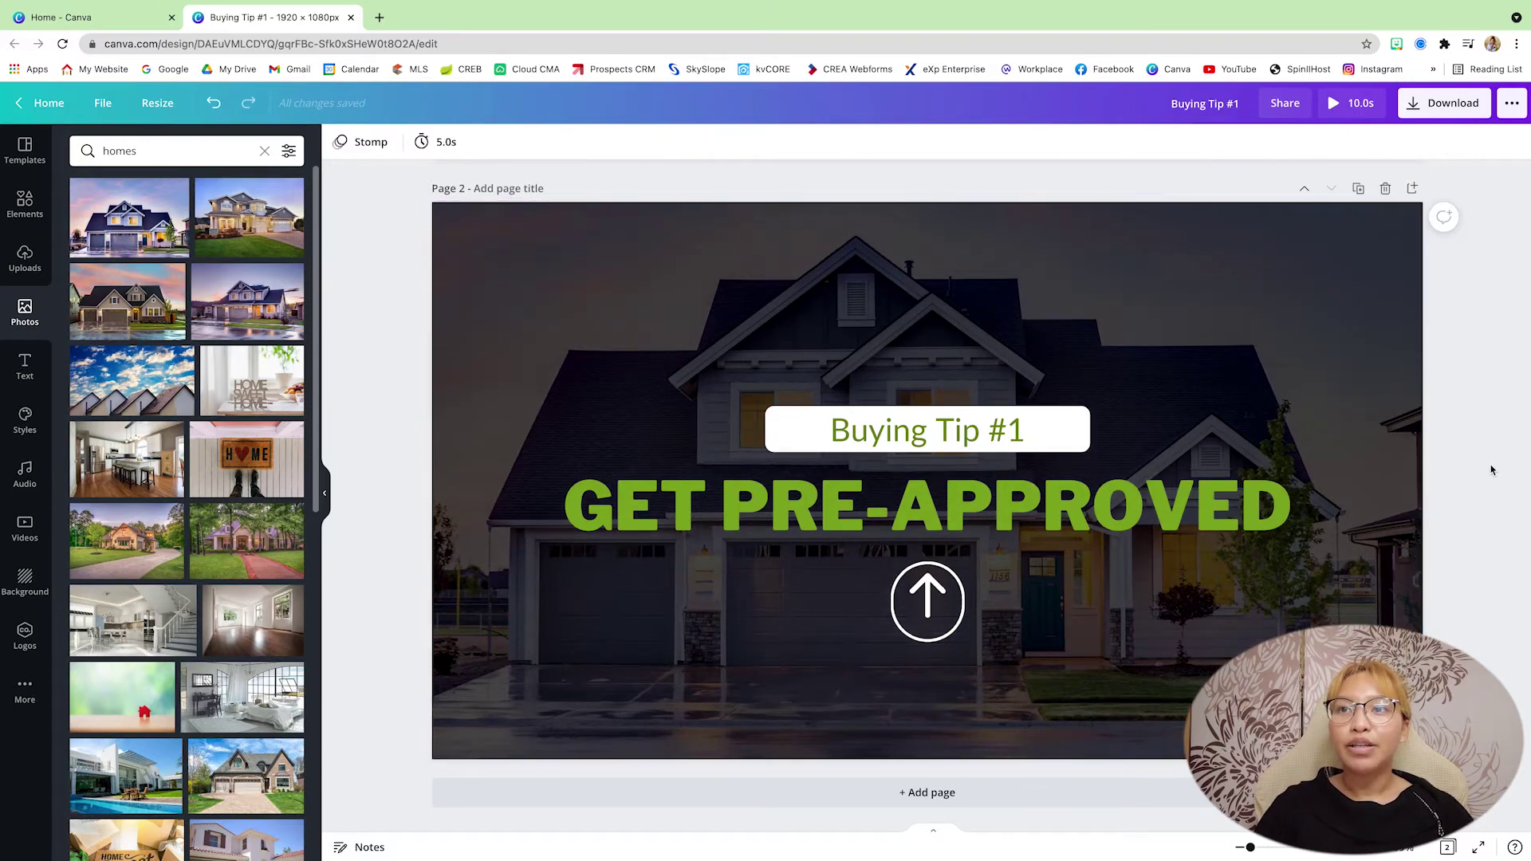
# Give page 2 the Stomp animation and its Buying Tip #1 label Block, then add a blank third page
pyautogui.click(366, 142)
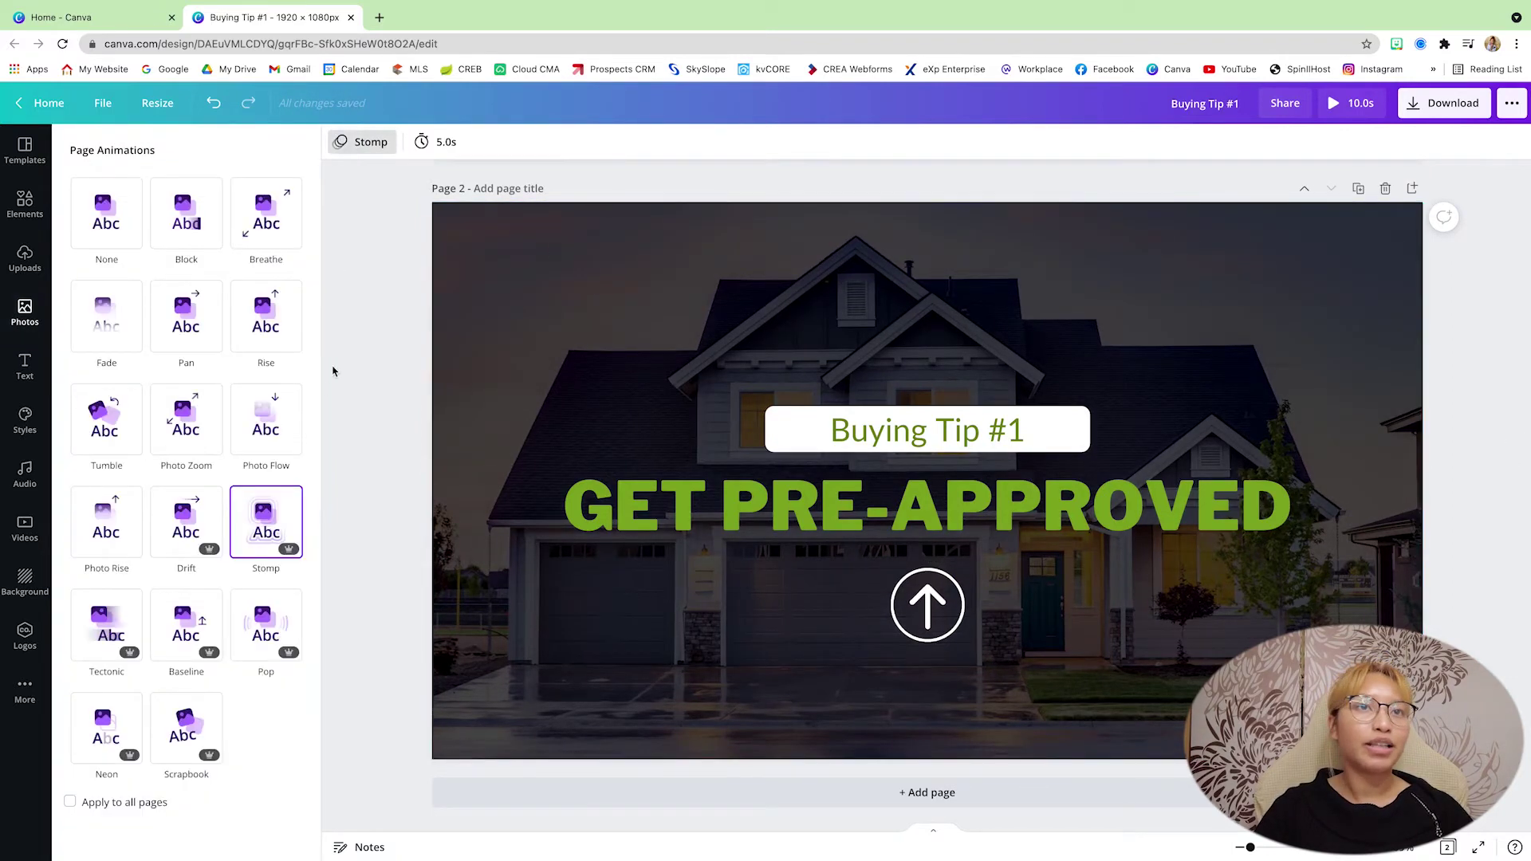
pyautogui.click(302, 492)
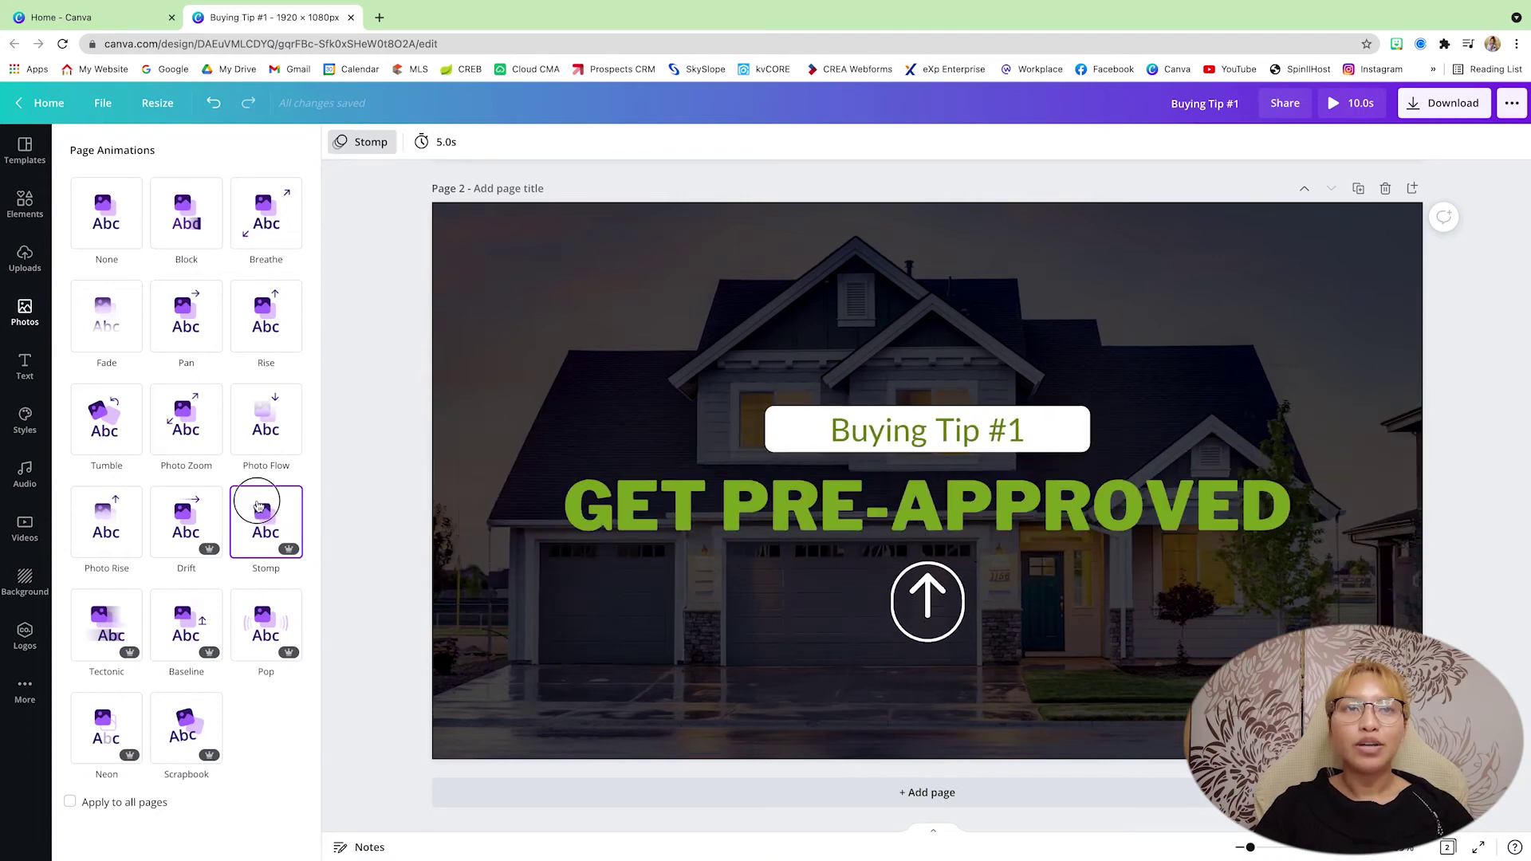
pyautogui.click(916, 428)
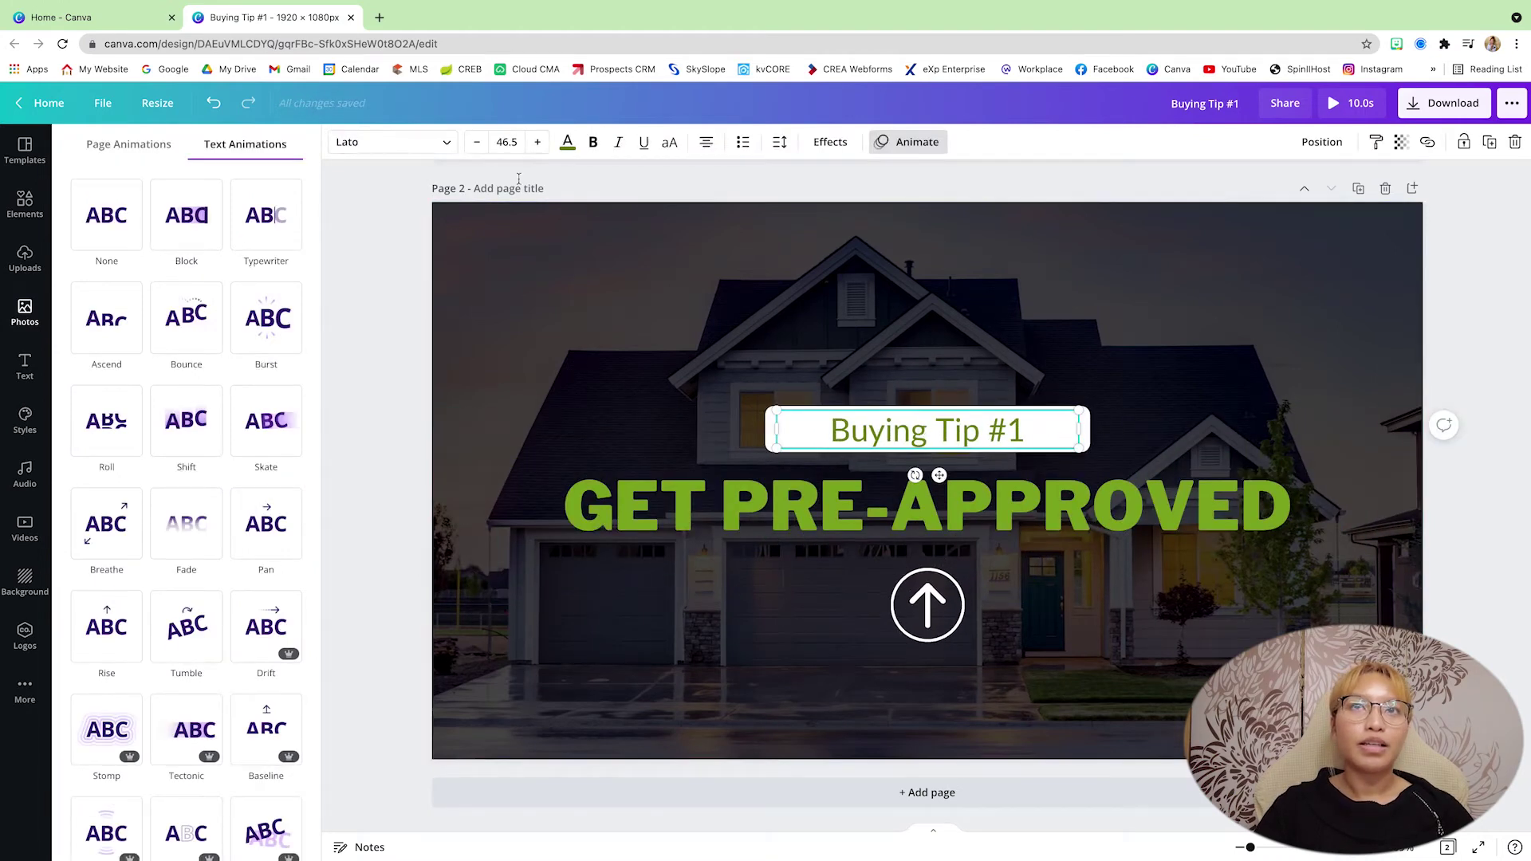
pyautogui.click(178, 240)
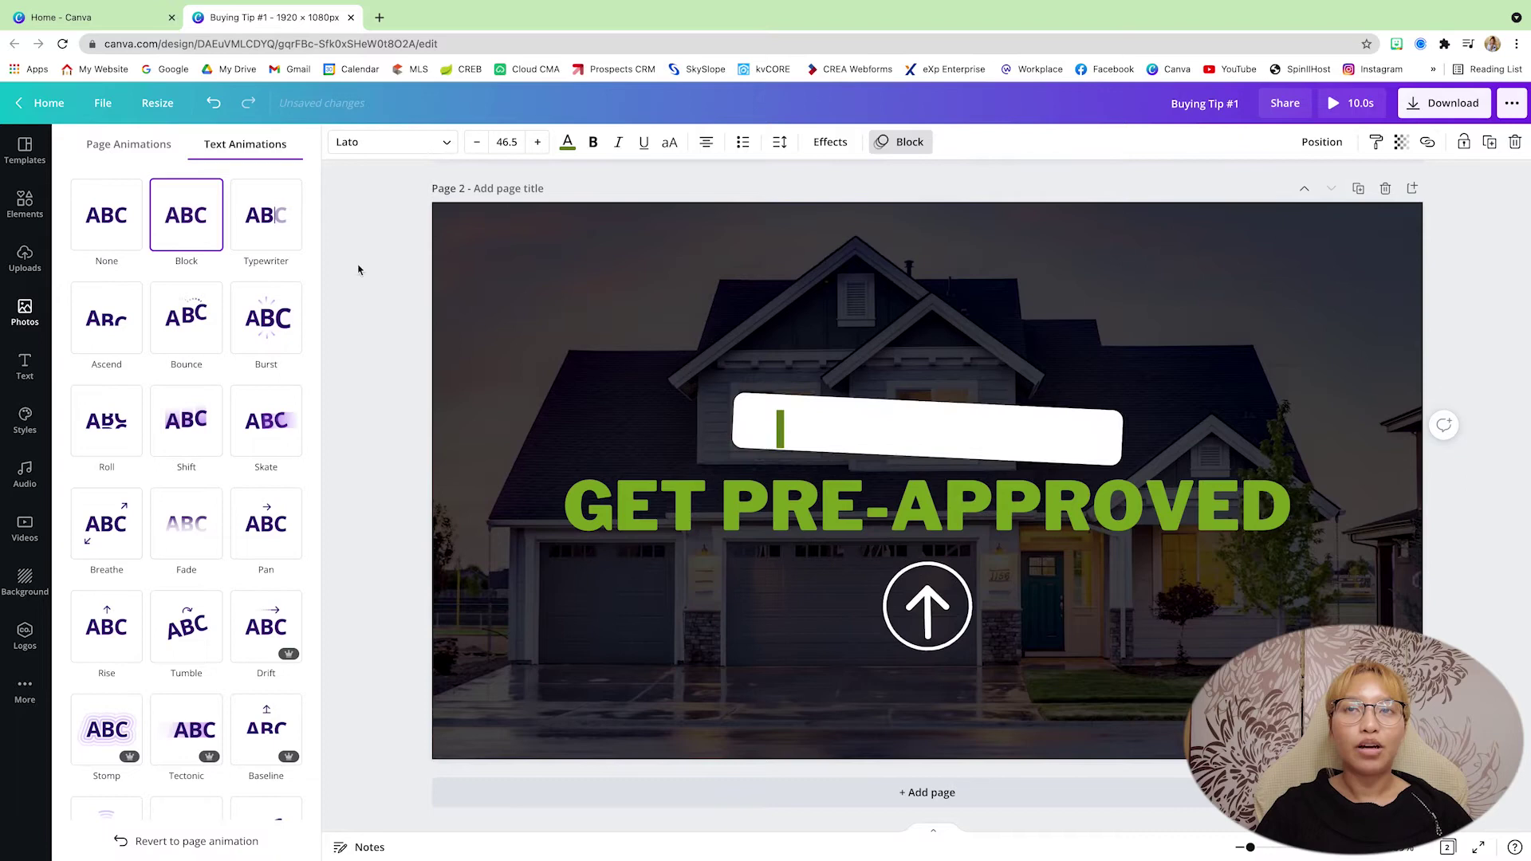
pyautogui.press('Escape')
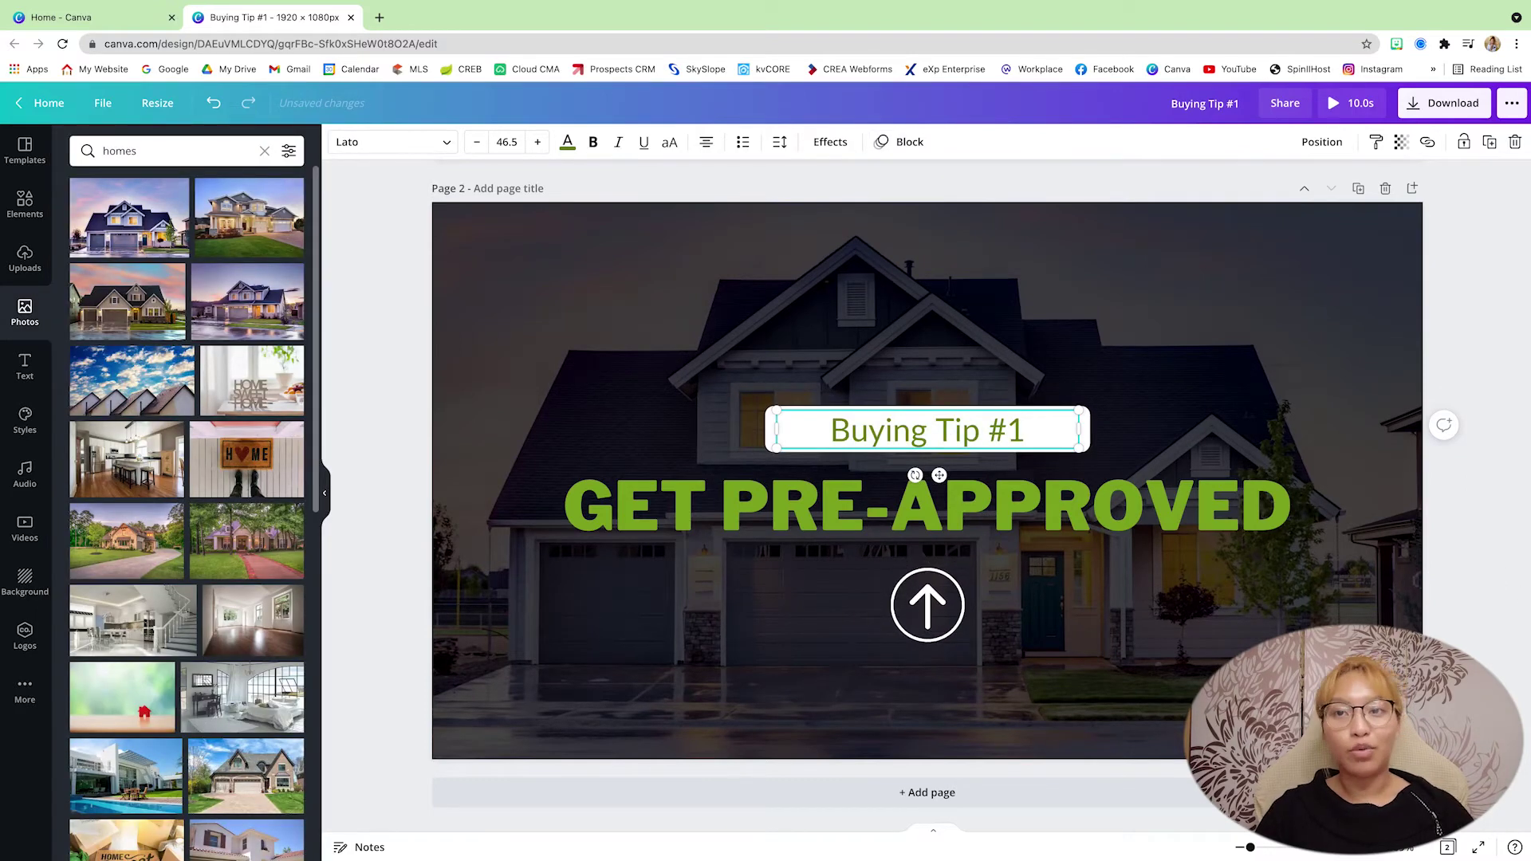
pyautogui.click(1053, 793)
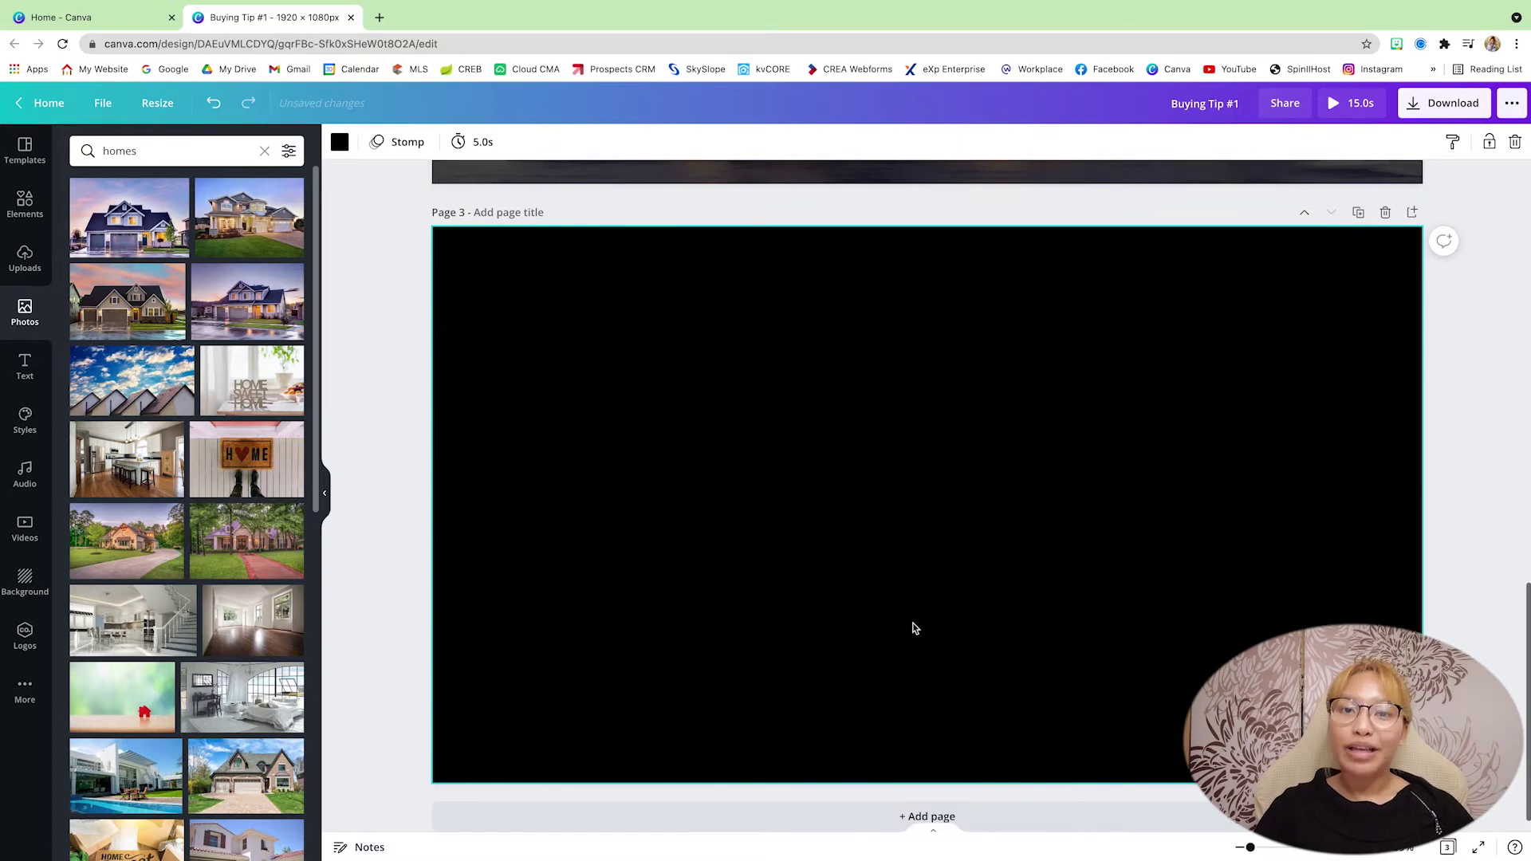
# Search stock videos for 'house' and place the aerial neighbourhood clip on page 3
pyautogui.click(22, 260)
pyautogui.click(29, 529)
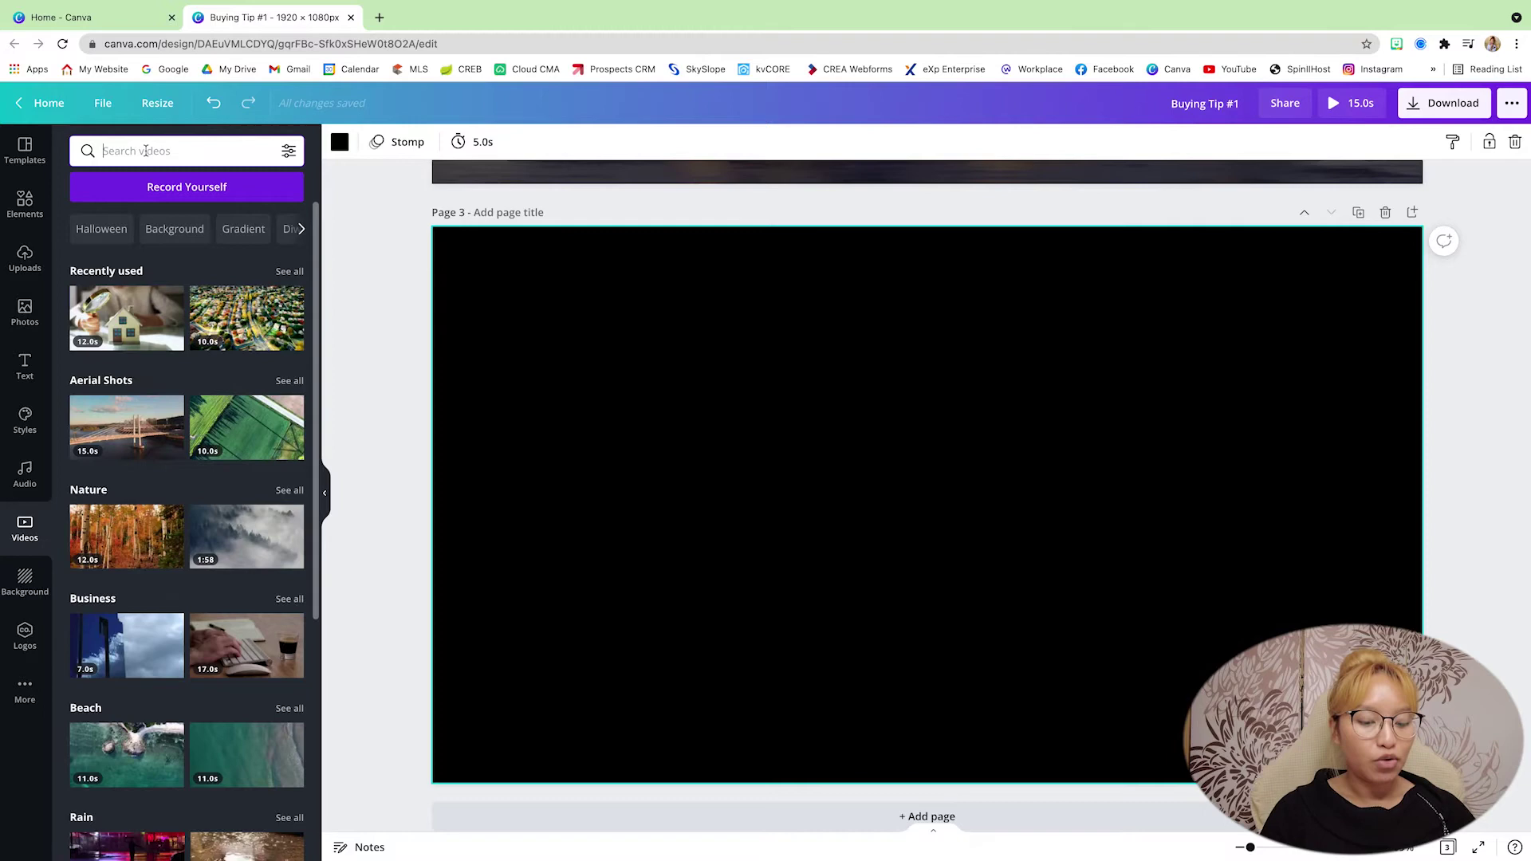
pyautogui.write('hou')
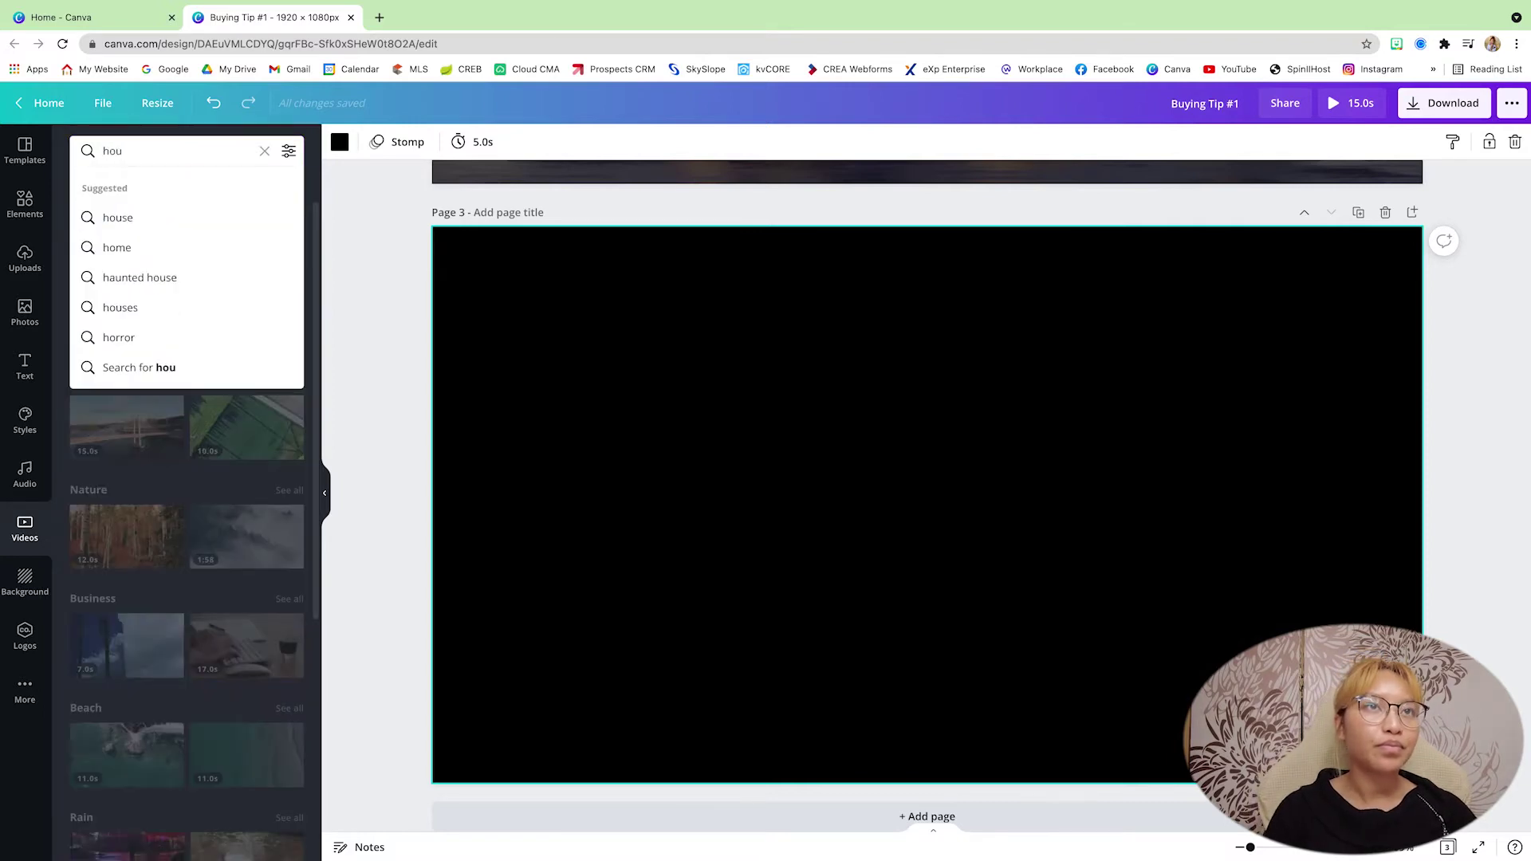
pyautogui.click(139, 210)
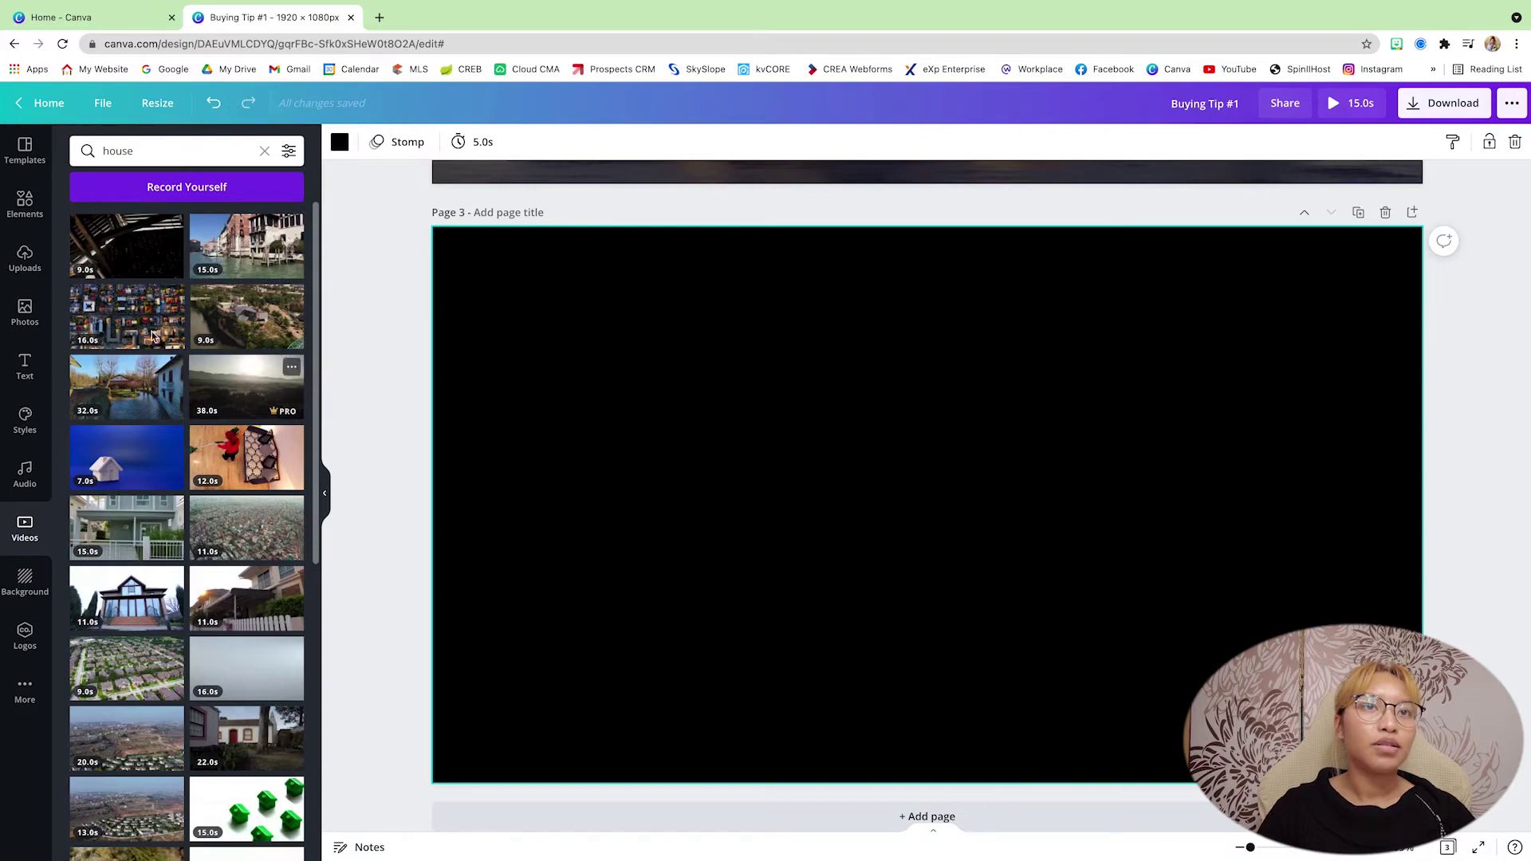
pyautogui.moveTo(118, 316)
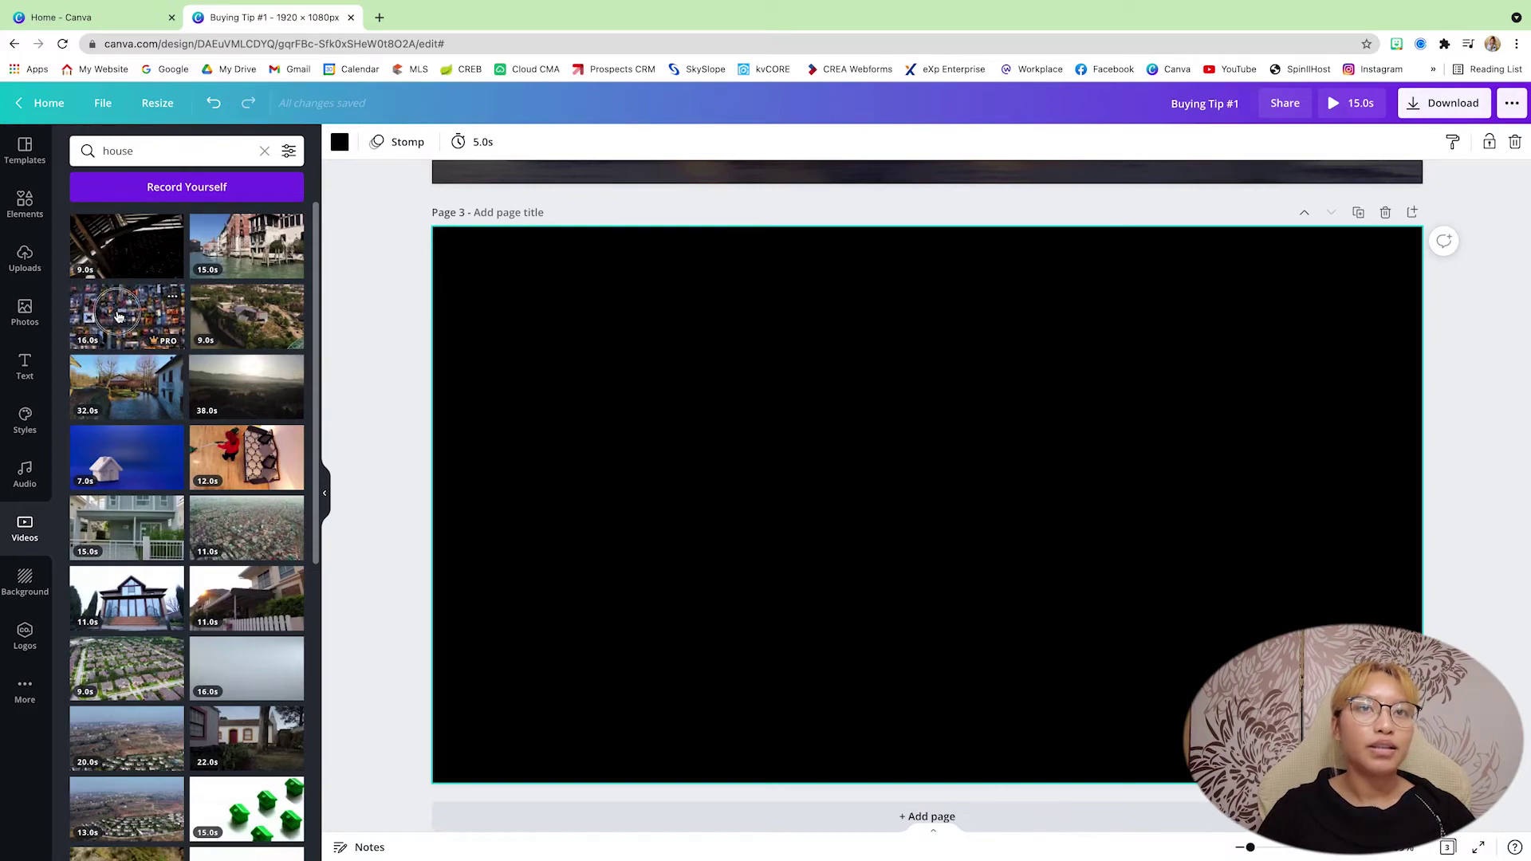
pyautogui.moveTo(118, 317); pyautogui.dragTo(438, 366)
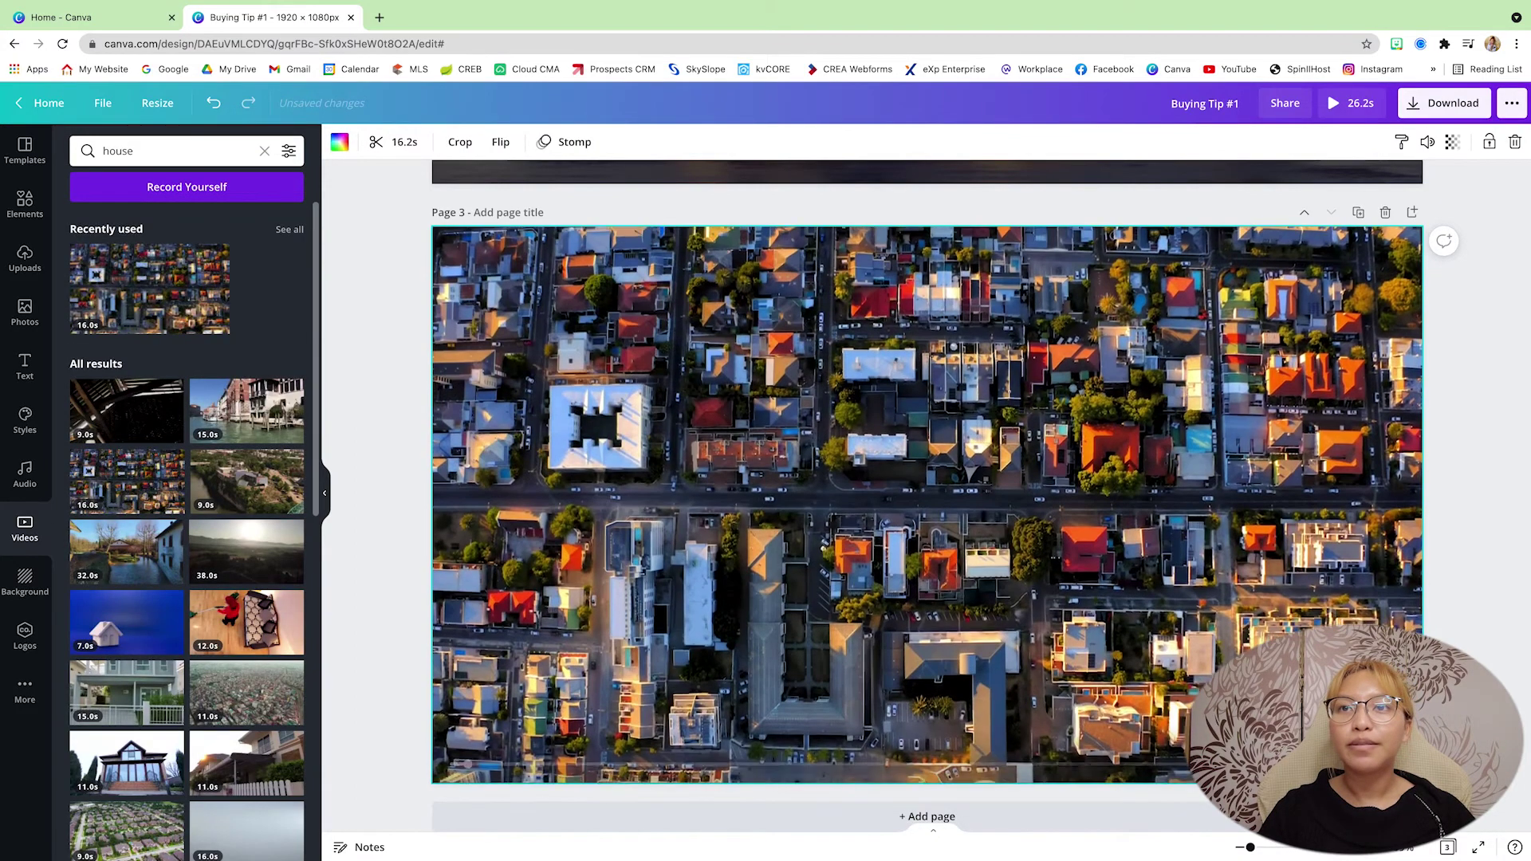
# Trim the aerial video to 5 seconds and lower its transparency
pyautogui.click(390, 142)
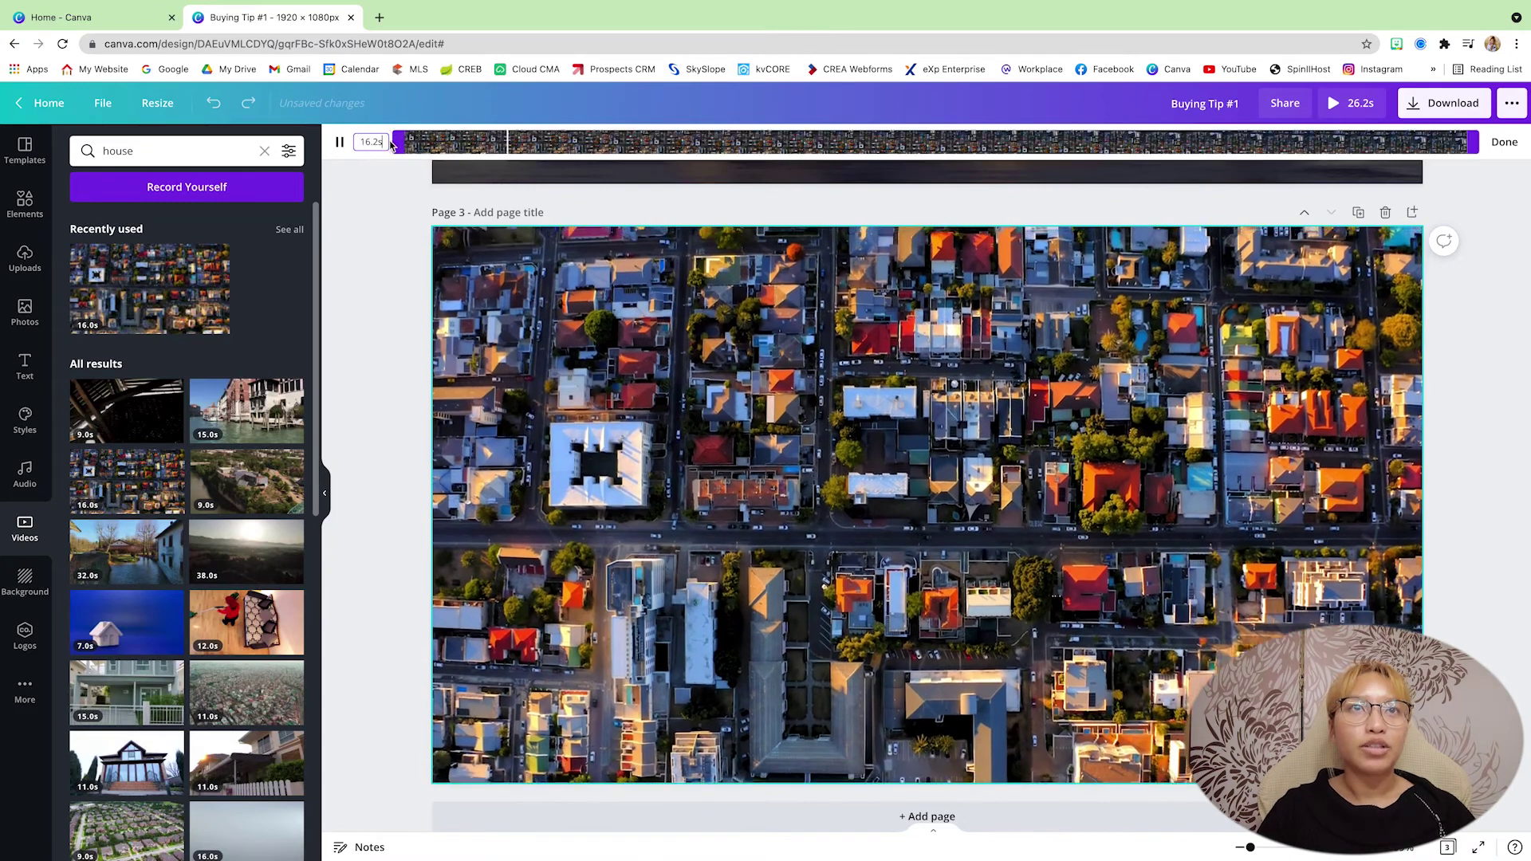
pyautogui.click(371, 142)
pyautogui.write('5.0s')
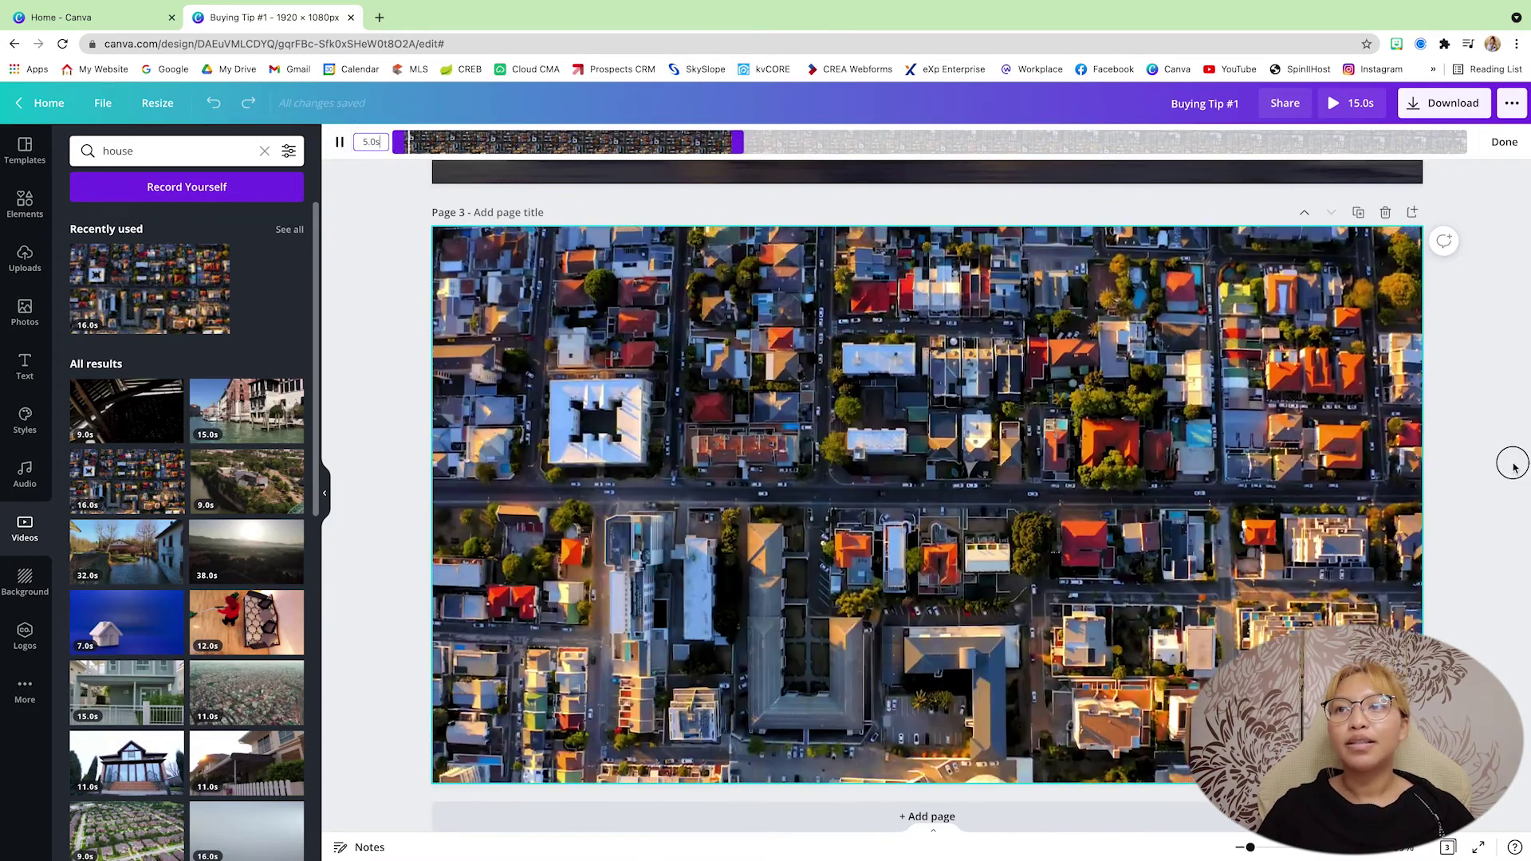
pyautogui.click(1262, 453)
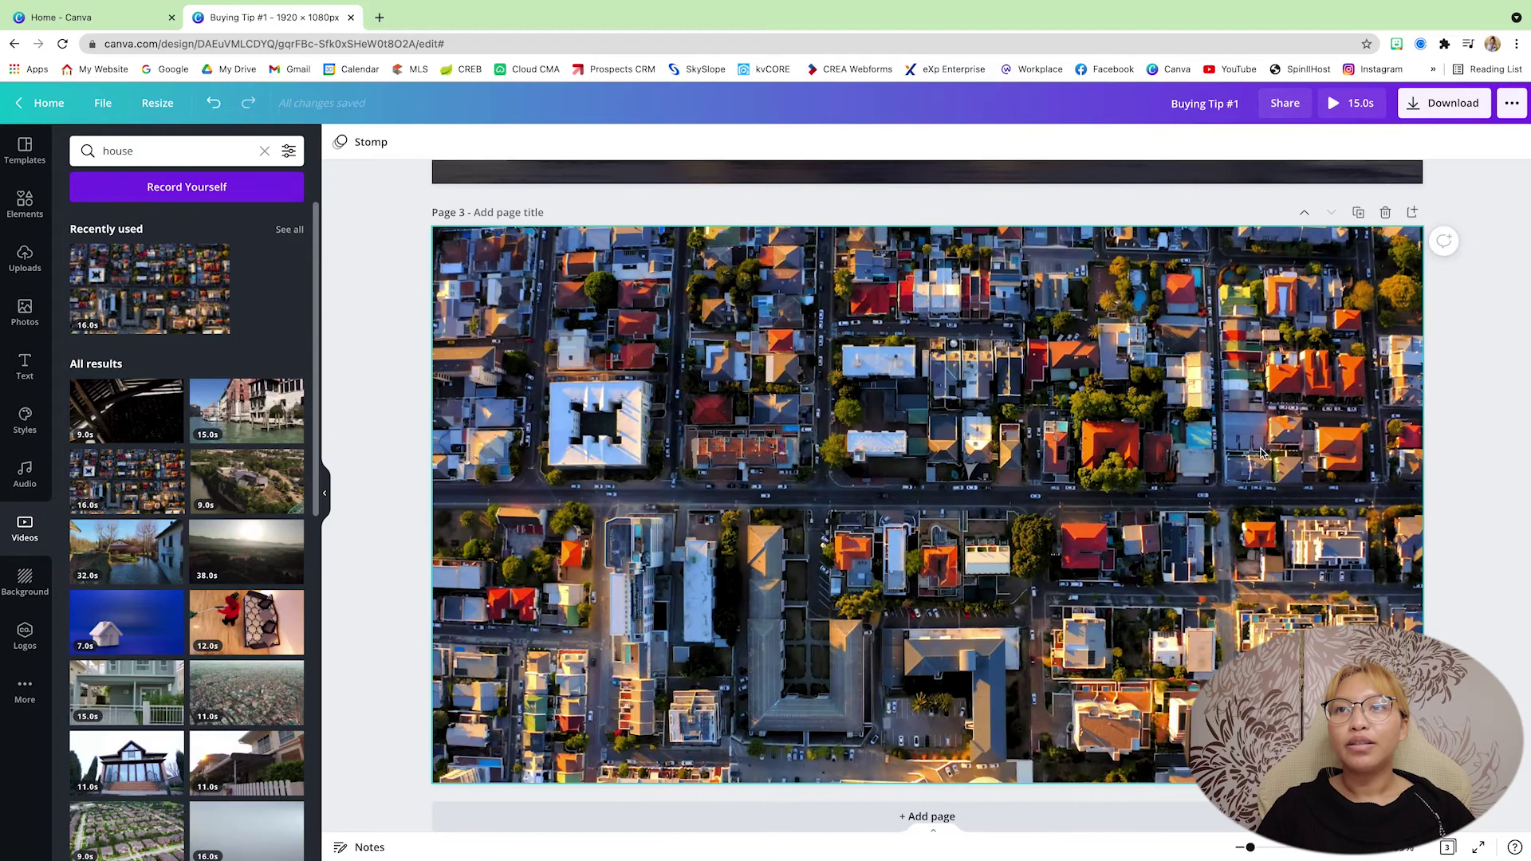
pyautogui.click(1255, 452)
pyautogui.click(1452, 142)
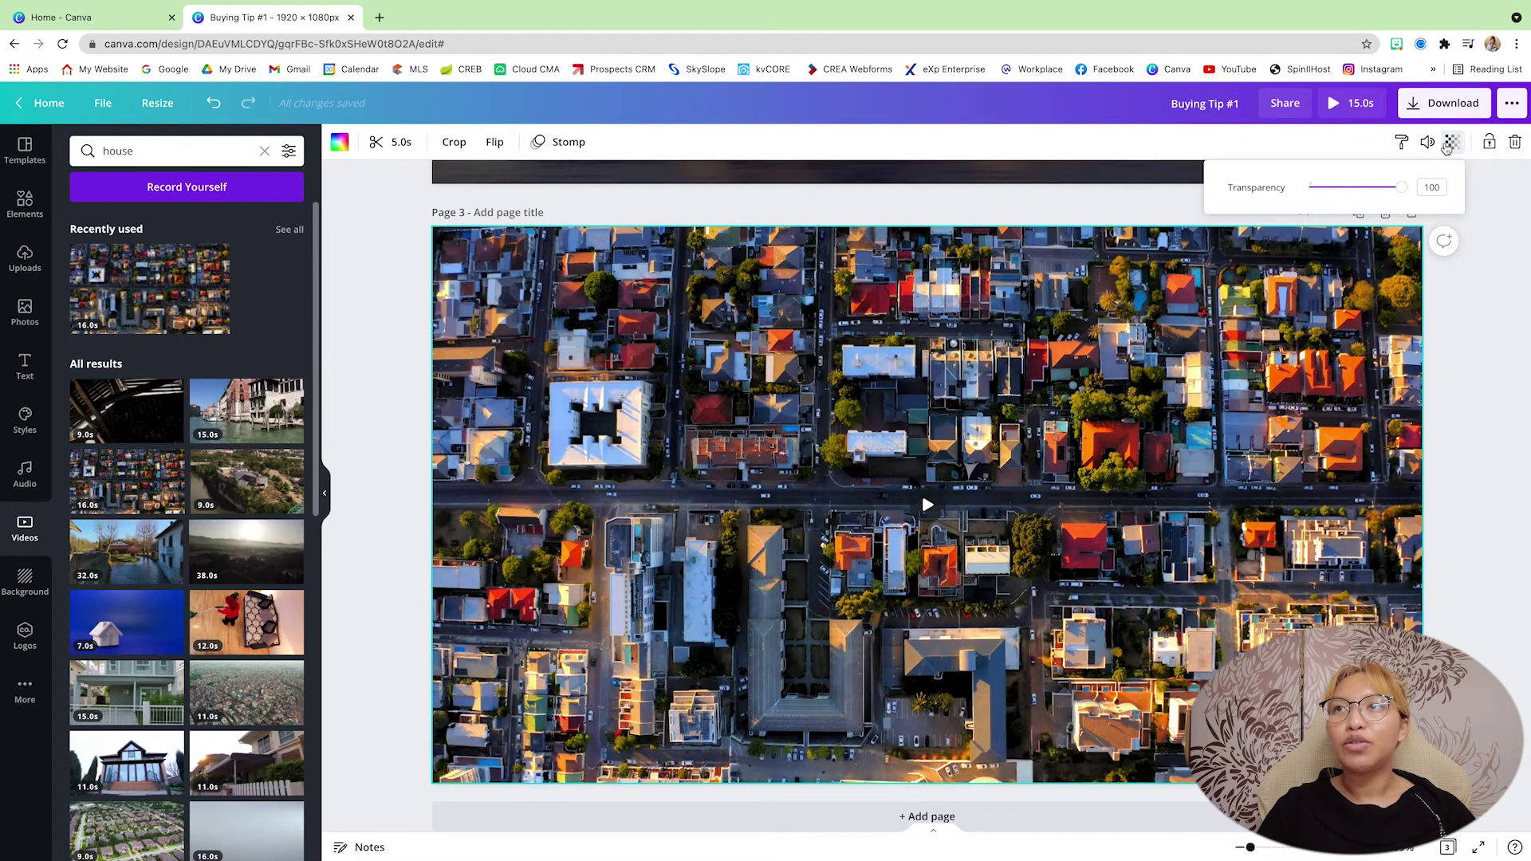
pyautogui.moveTo(1397, 188); pyautogui.dragTo(1353, 203)
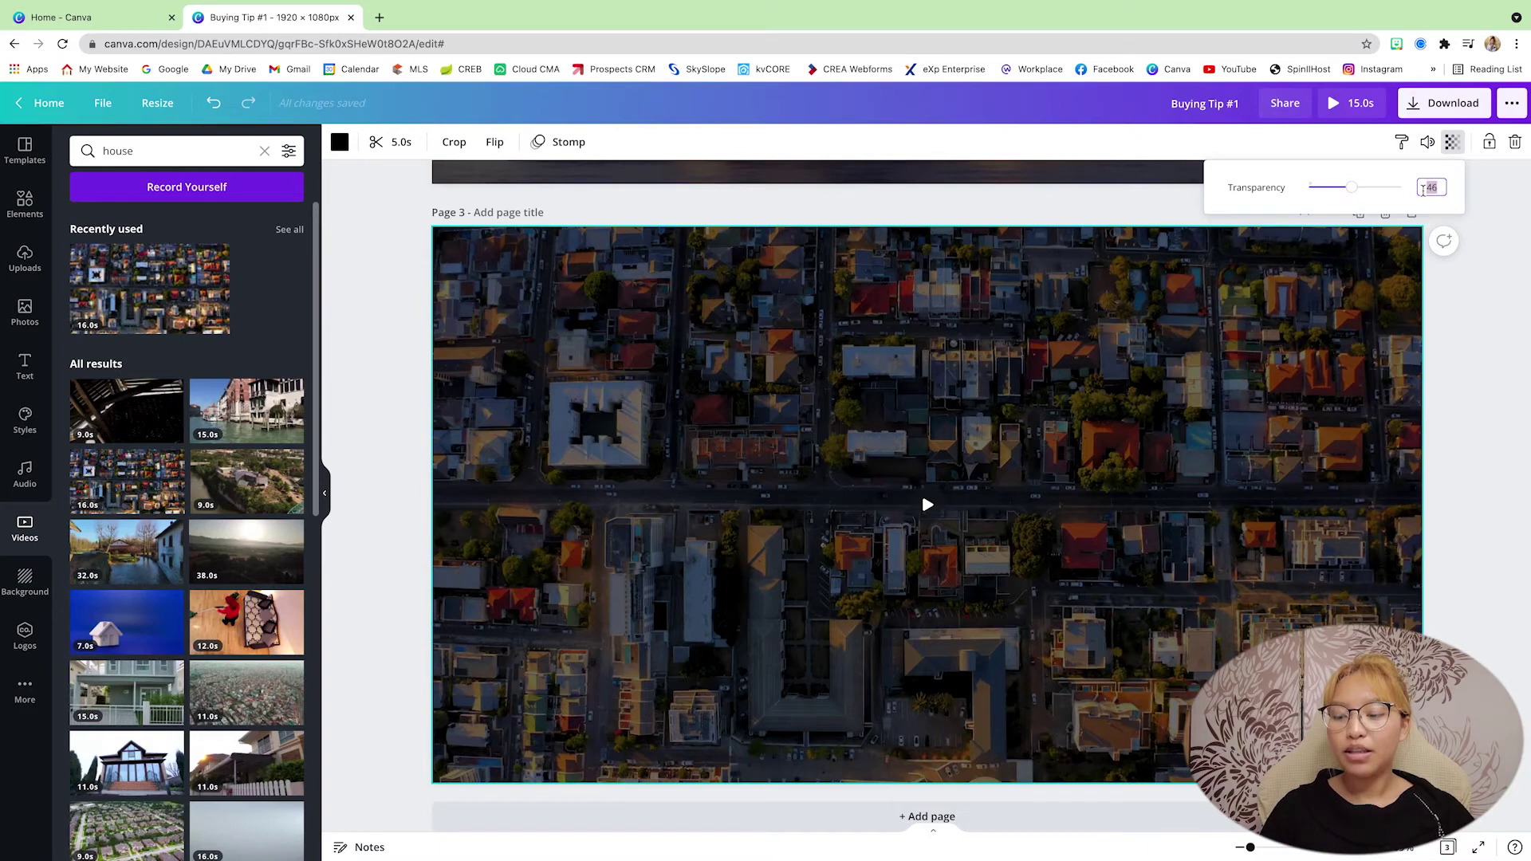
# Set the page 3 video to 45 transparency and paste page 2's titles onto it, nudged up
pyautogui.write('45')
pyautogui.press('Return')
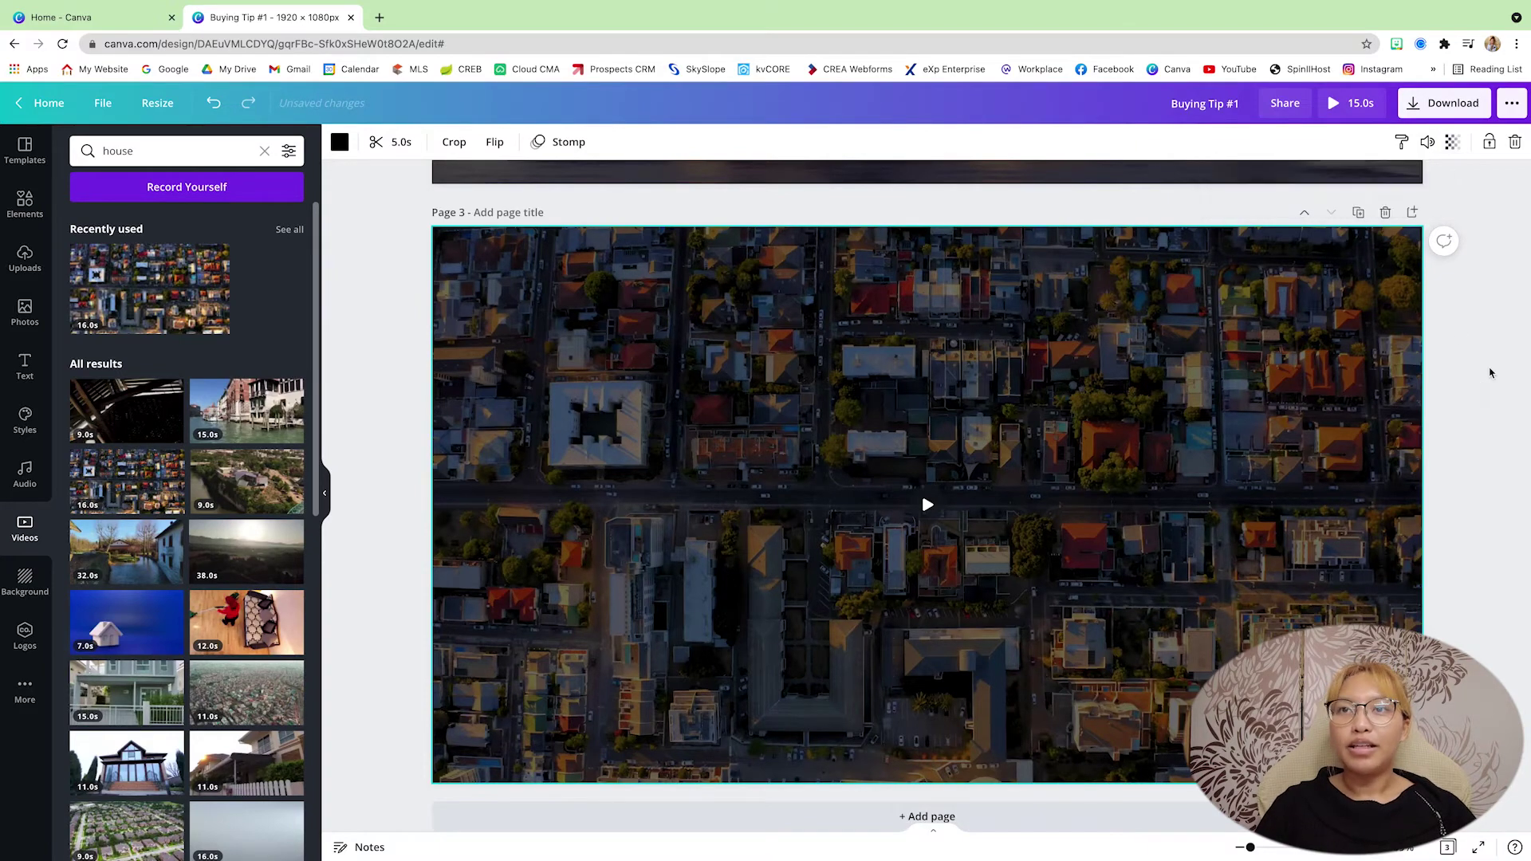
pyautogui.scroll(5, 1490, 372)
pyautogui.hotkey('ctrl', 'a')
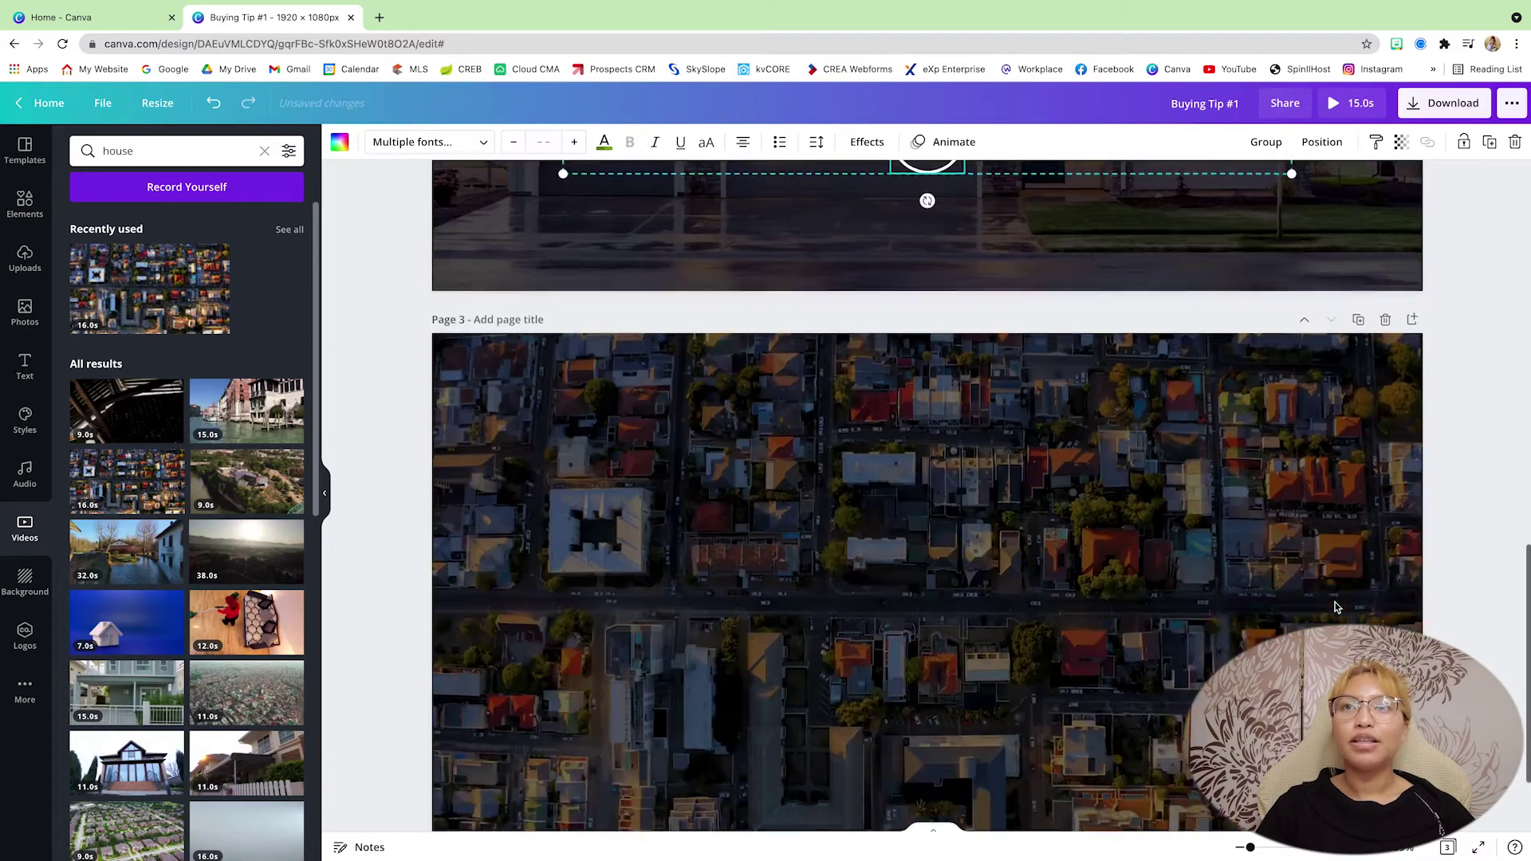
pyautogui.scroll(-5, 1093, 611)
pyautogui.click(1093, 611)
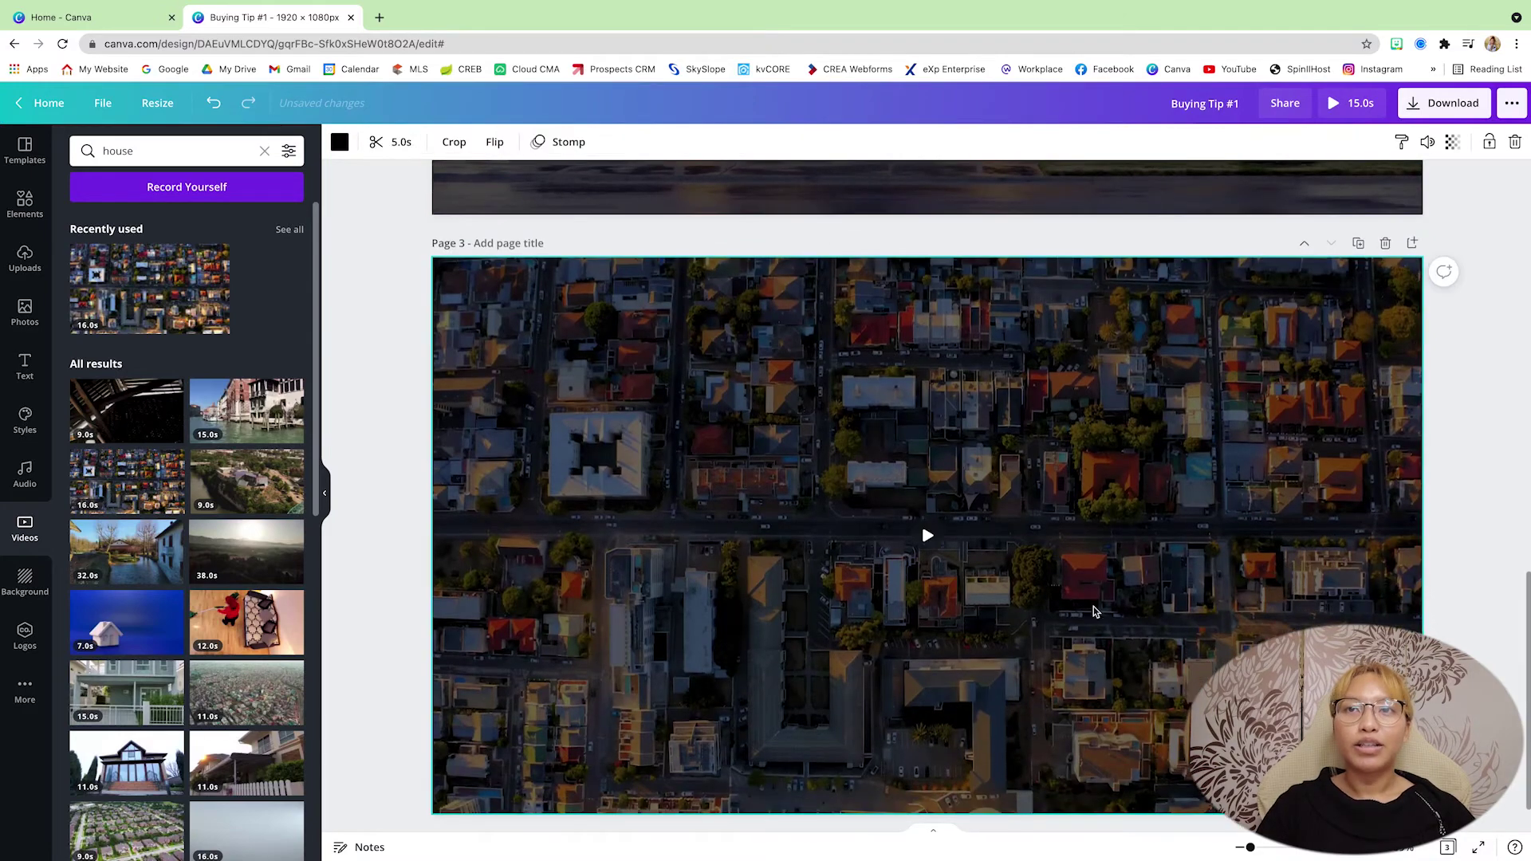
pyautogui.hotkey('ctrl', 'v')
pyautogui.scroll(-1, 1525, 630)
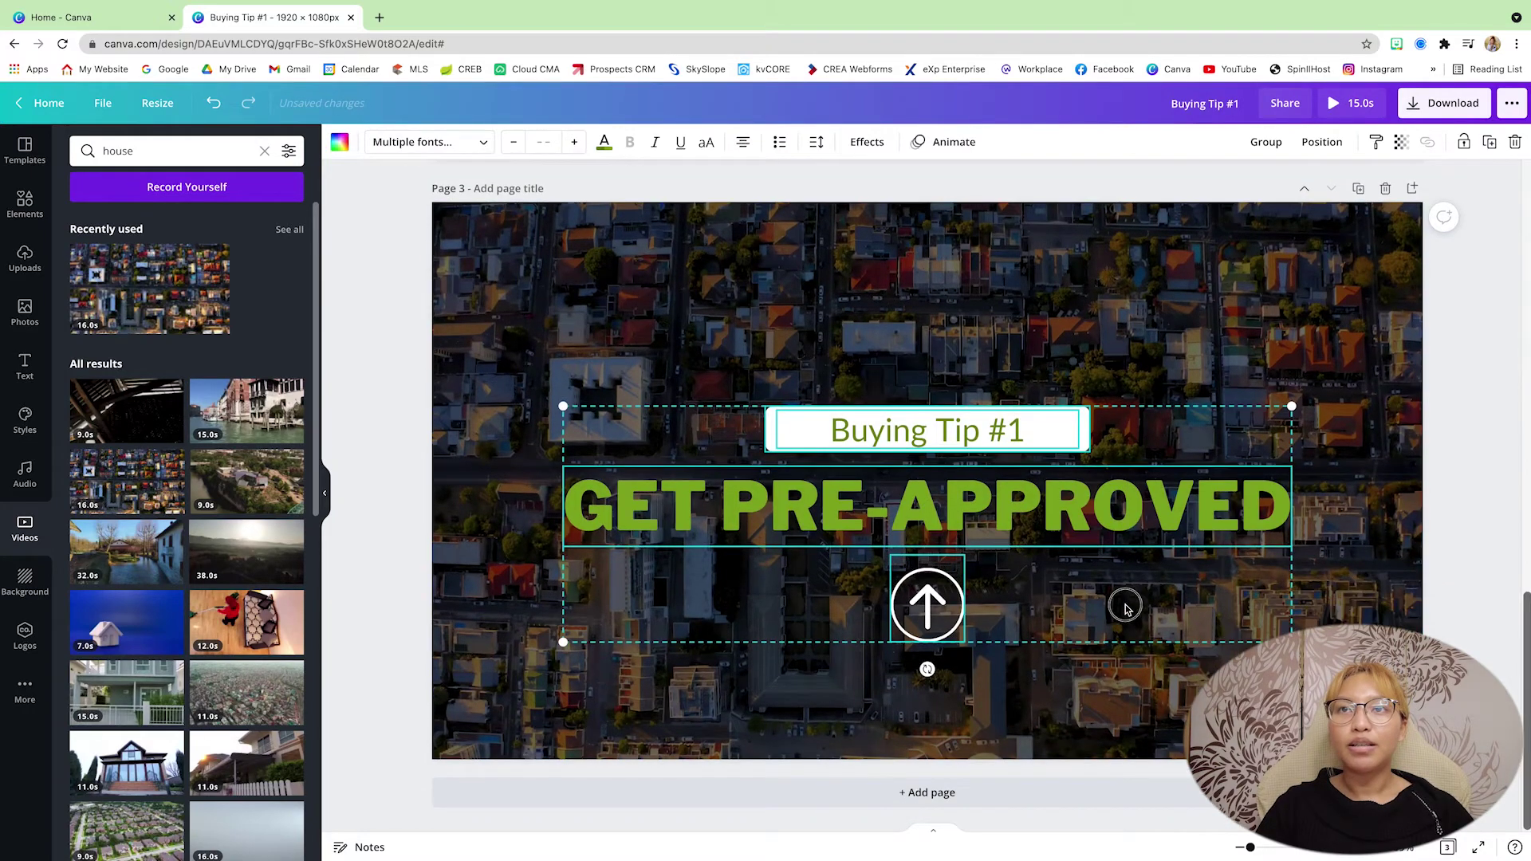
pyautogui.moveTo(1124, 605); pyautogui.dragTo(1125, 589)
# Give page 3 the Stomp page animation and animate its Buying Tip #1 label with Block
pyautogui.click(598, 256)
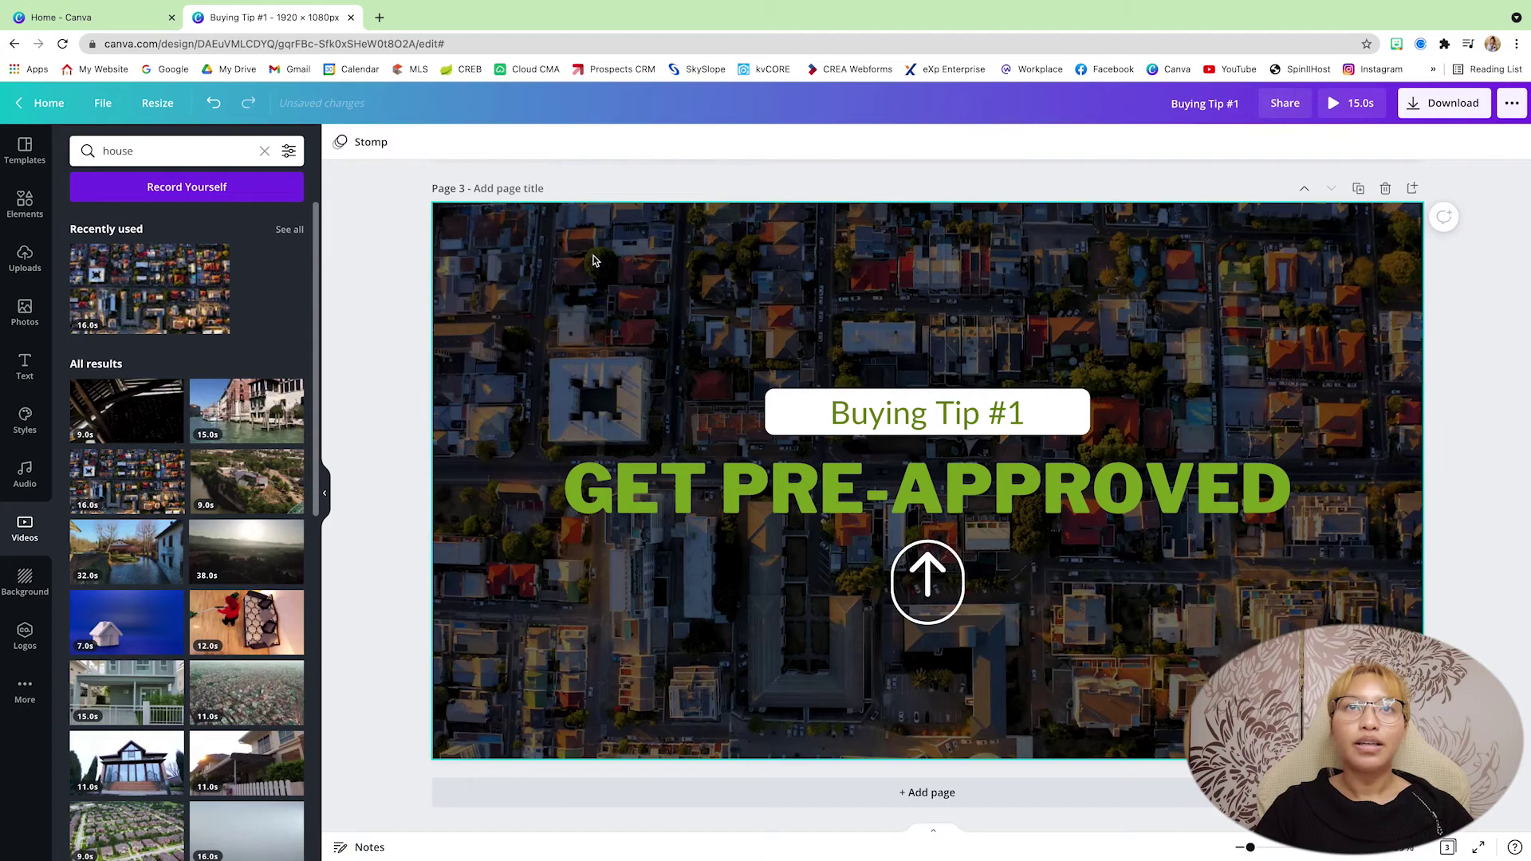
pyautogui.click(560, 146)
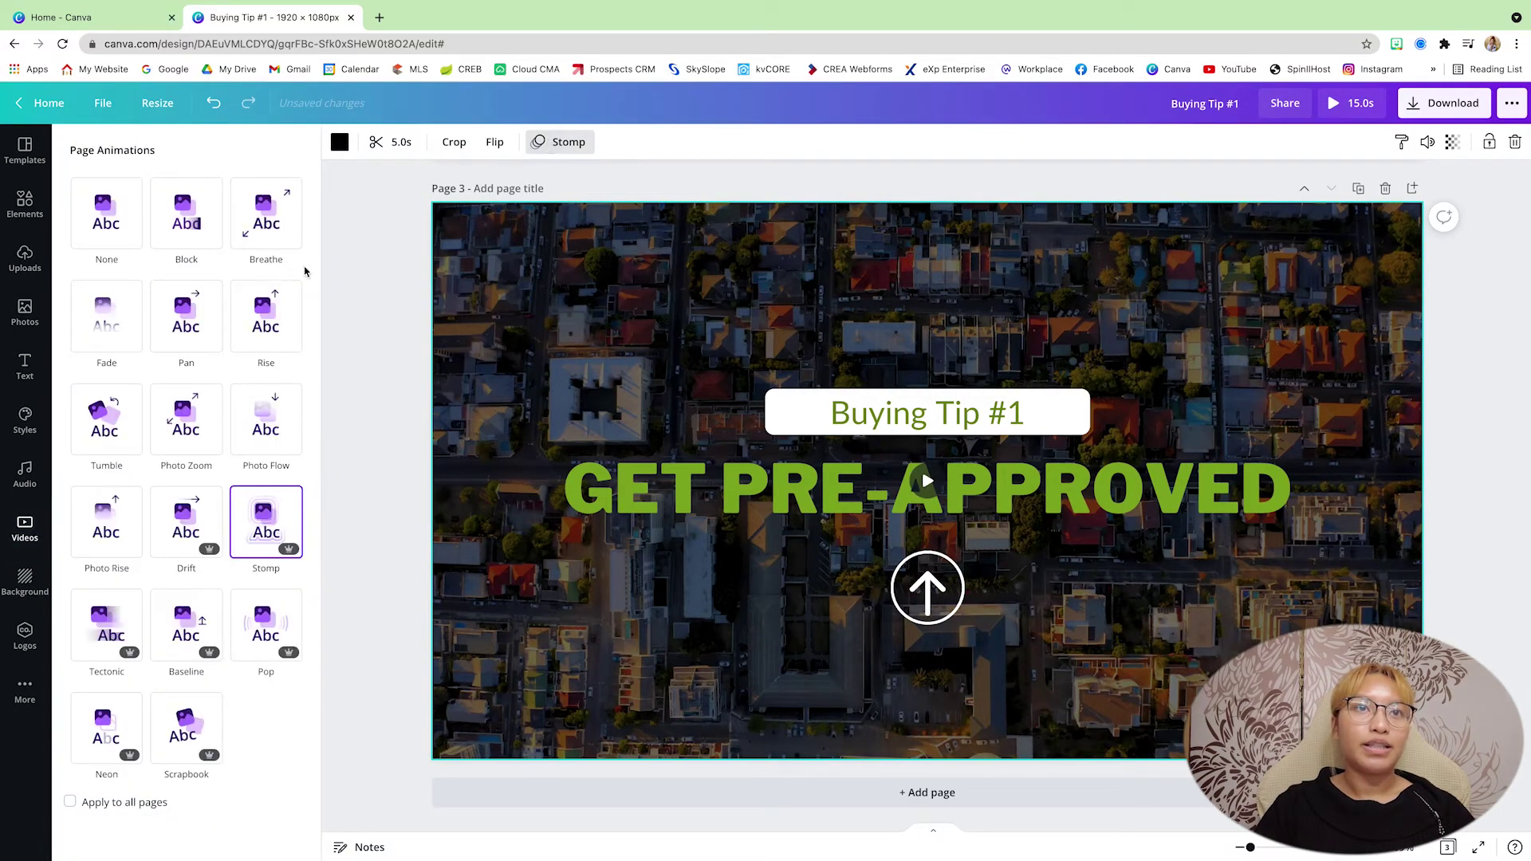
pyautogui.click(865, 403)
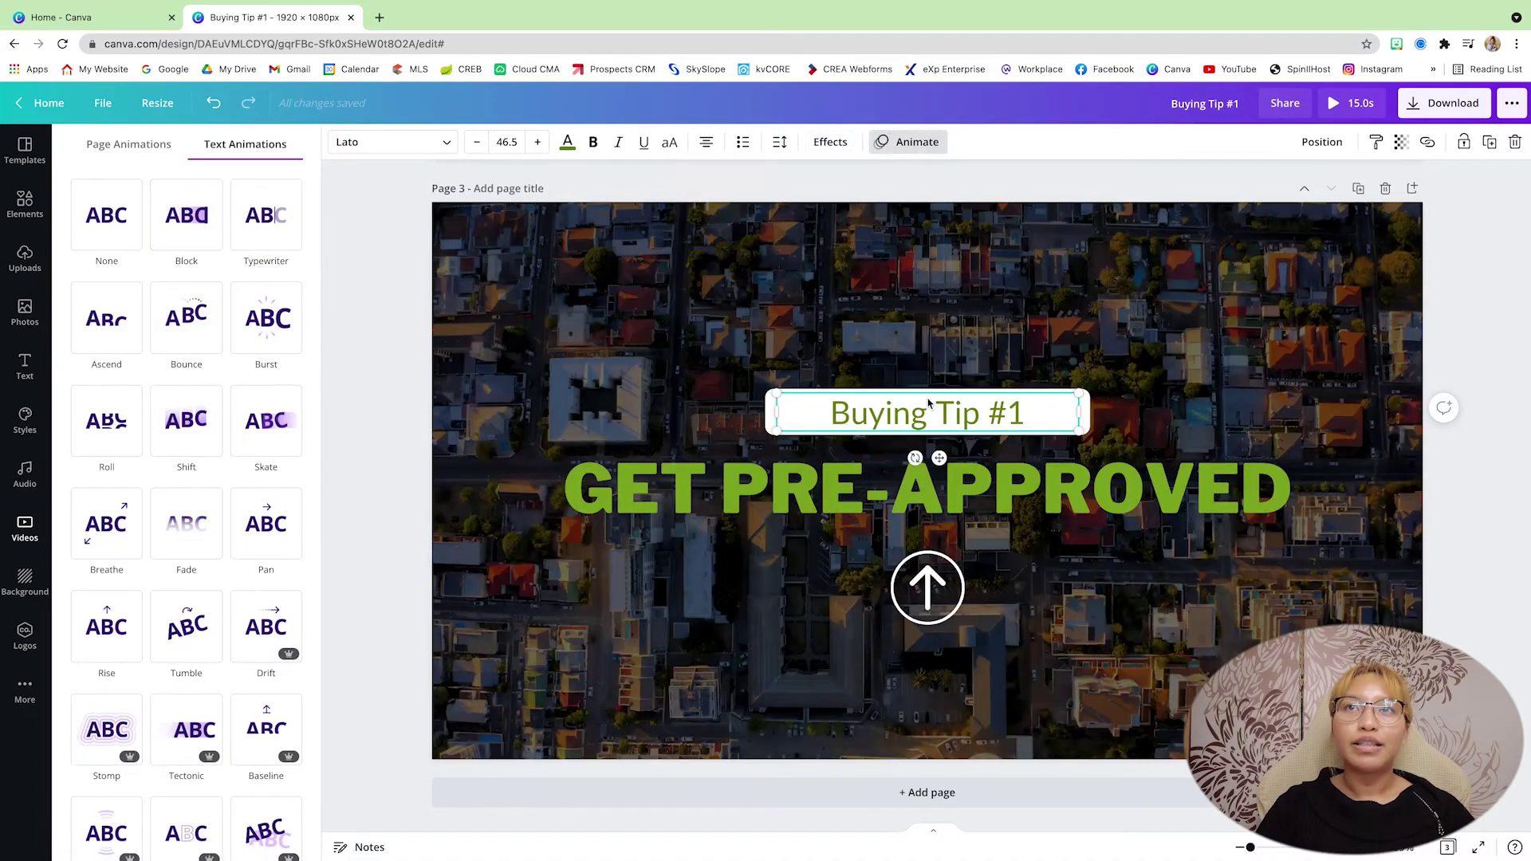
pyautogui.click(192, 254)
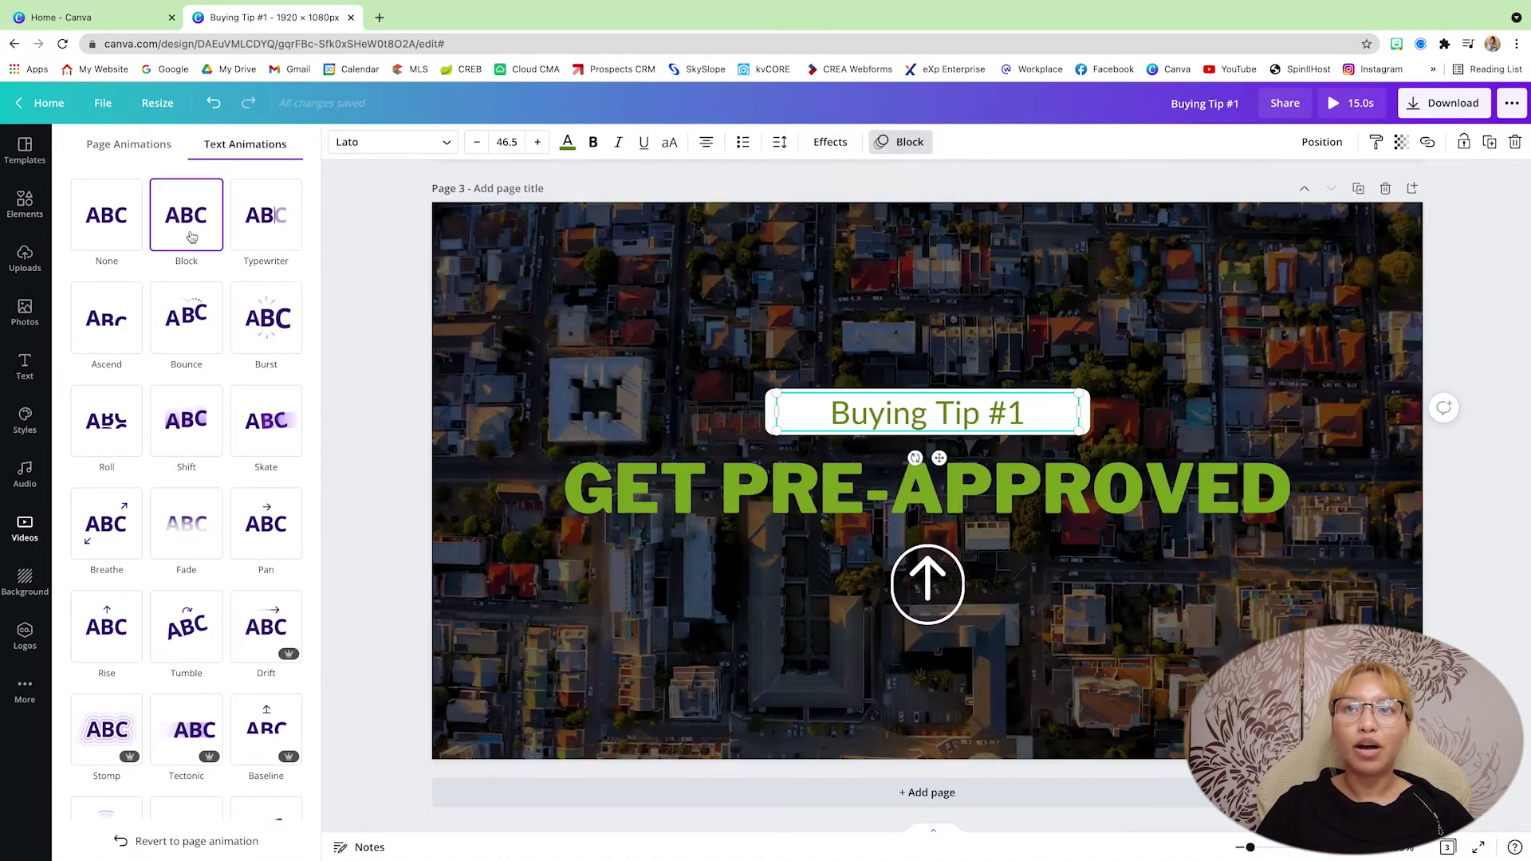
pyautogui.scroll(1, 1476, 624)
pyautogui.scroll(15, 1476, 624)
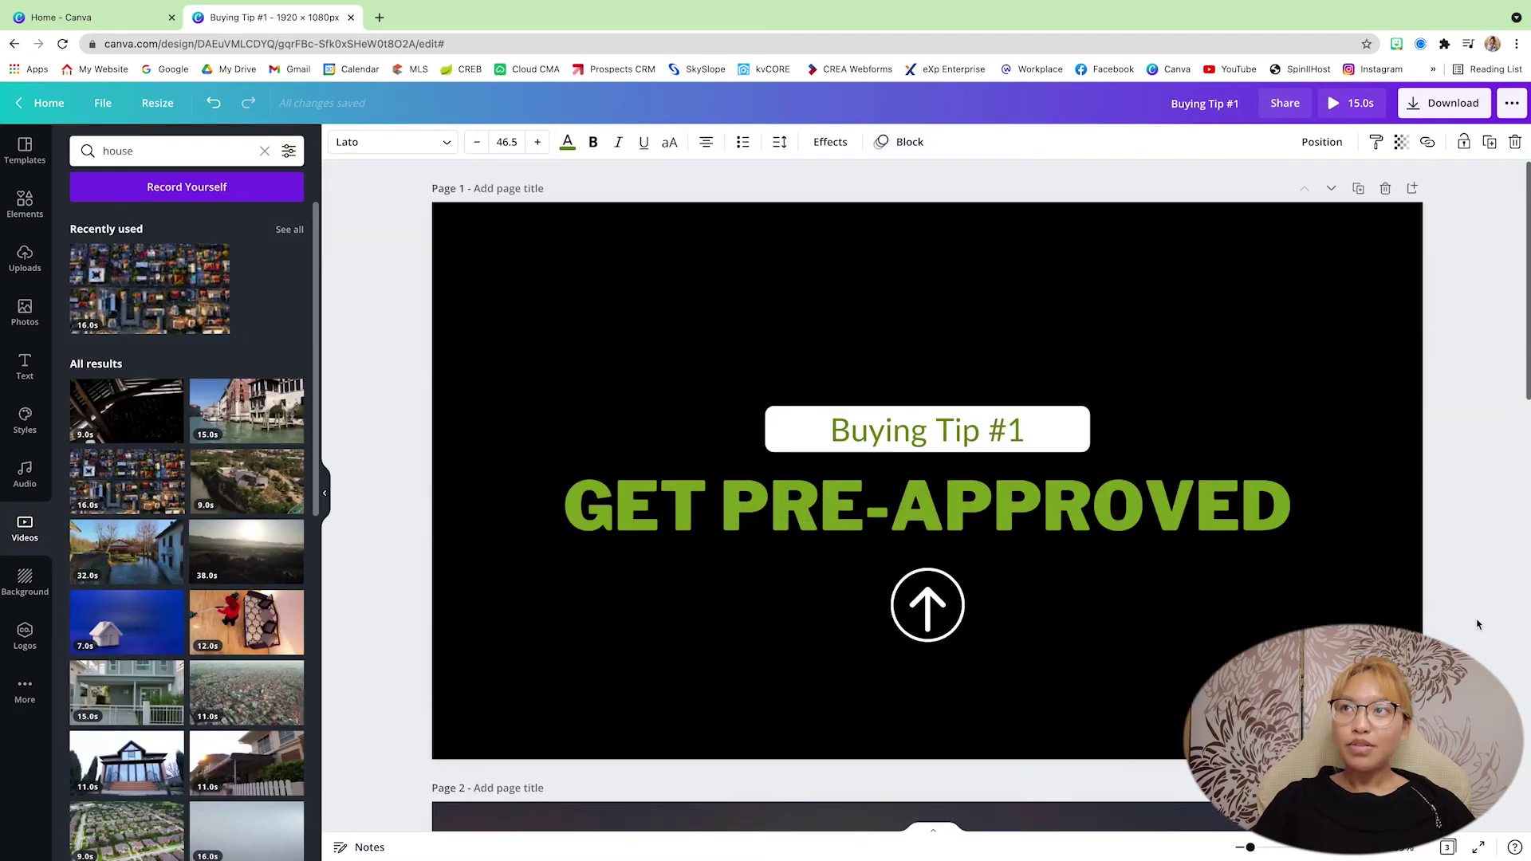
pyautogui.scroll(-6, 1461, 251)
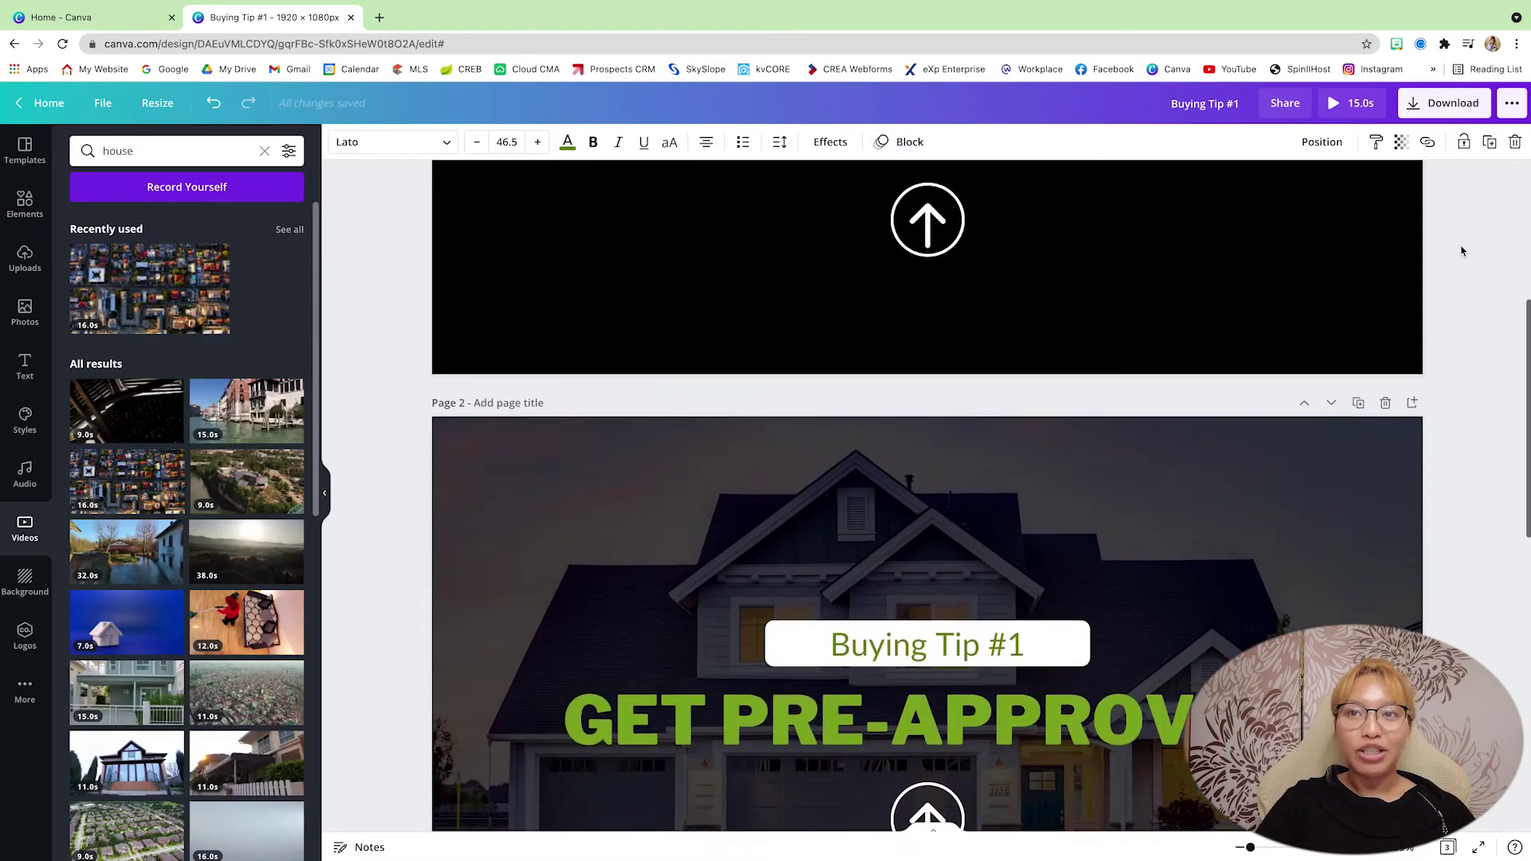
pyautogui.scroll(1, 1461, 251)
pyautogui.scroll(-15, 1462, 251)
pyautogui.scroll(20, 1462, 252)
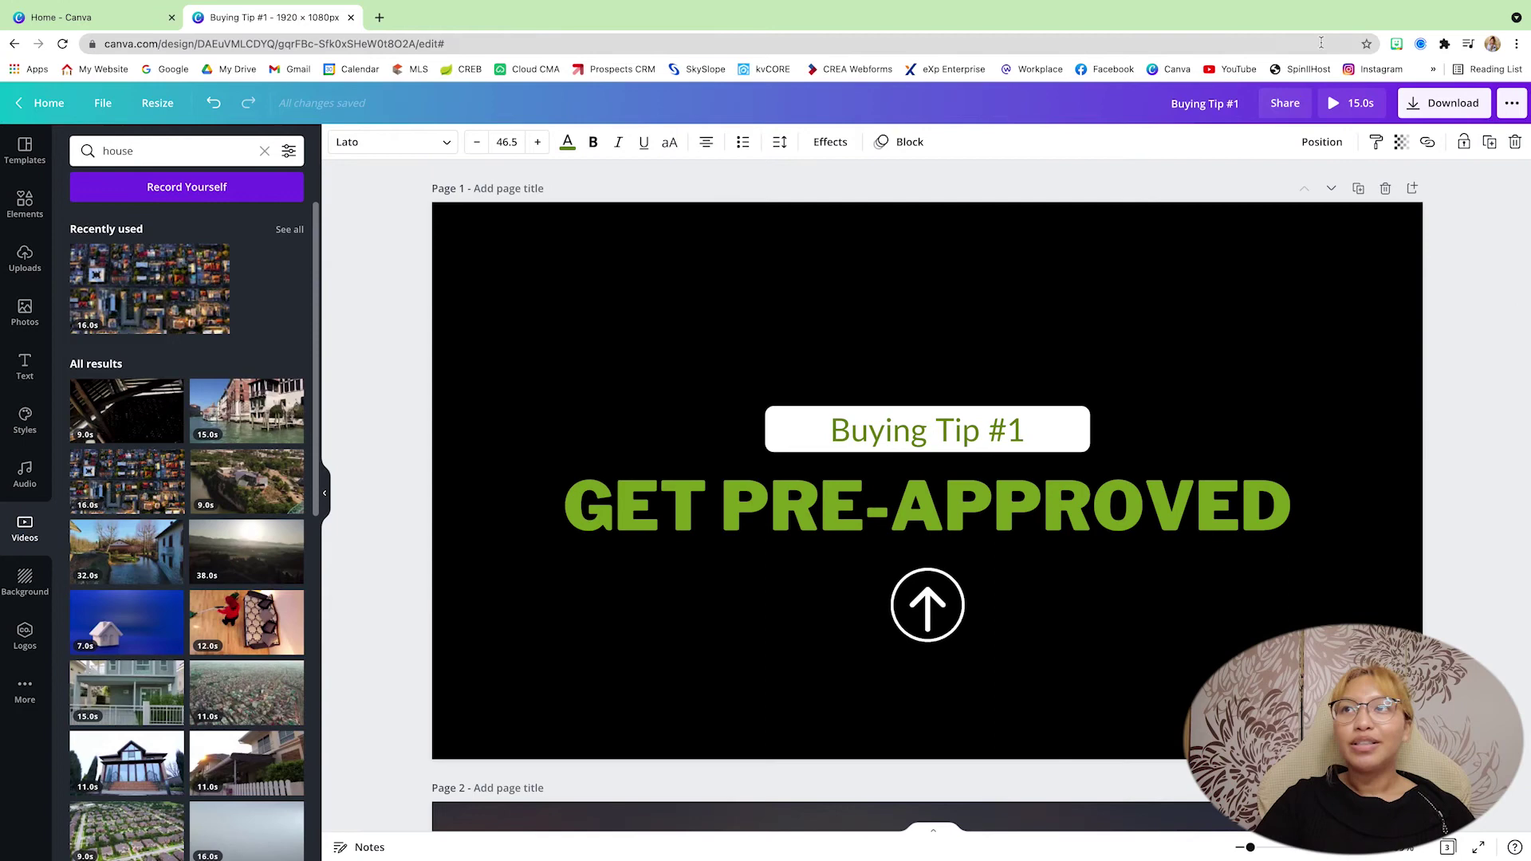
pyautogui.click(1336, 105)
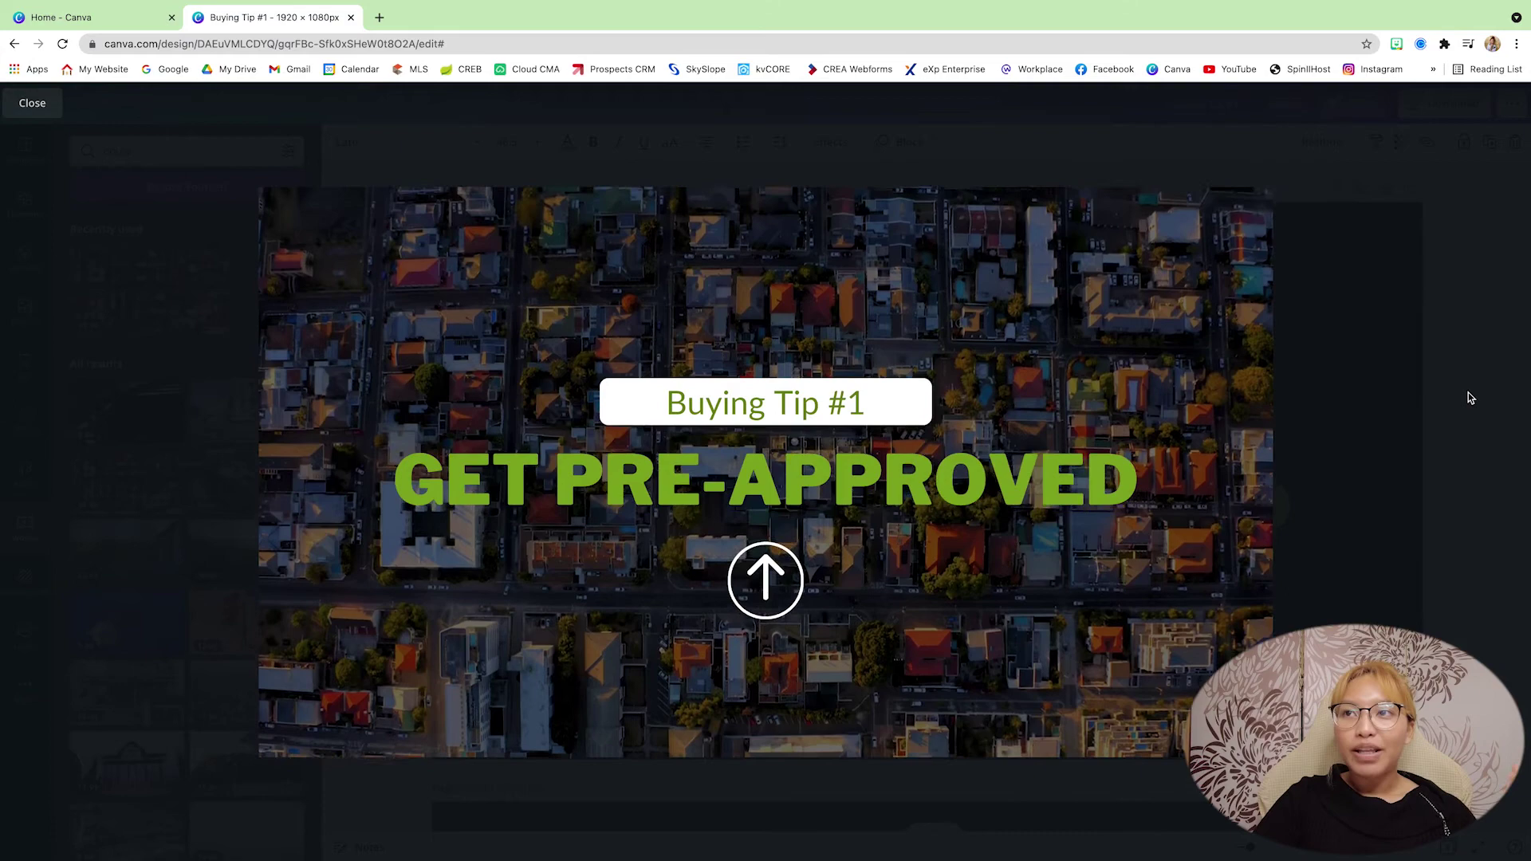
pyautogui.press('Escape')
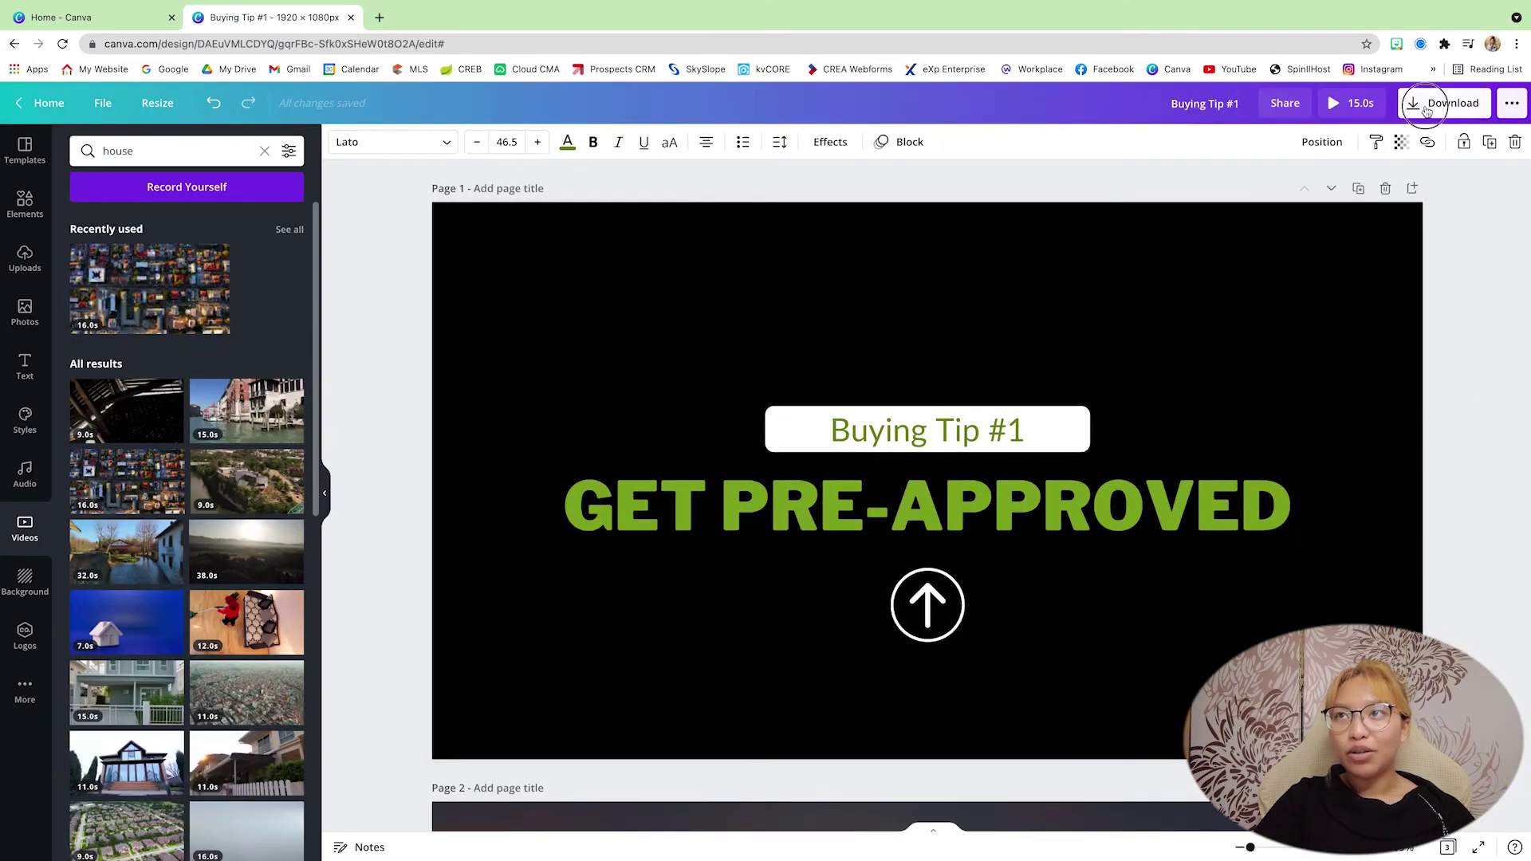
# Download all 3 pages of the design as an MP4 video
pyautogui.click(1427, 111)
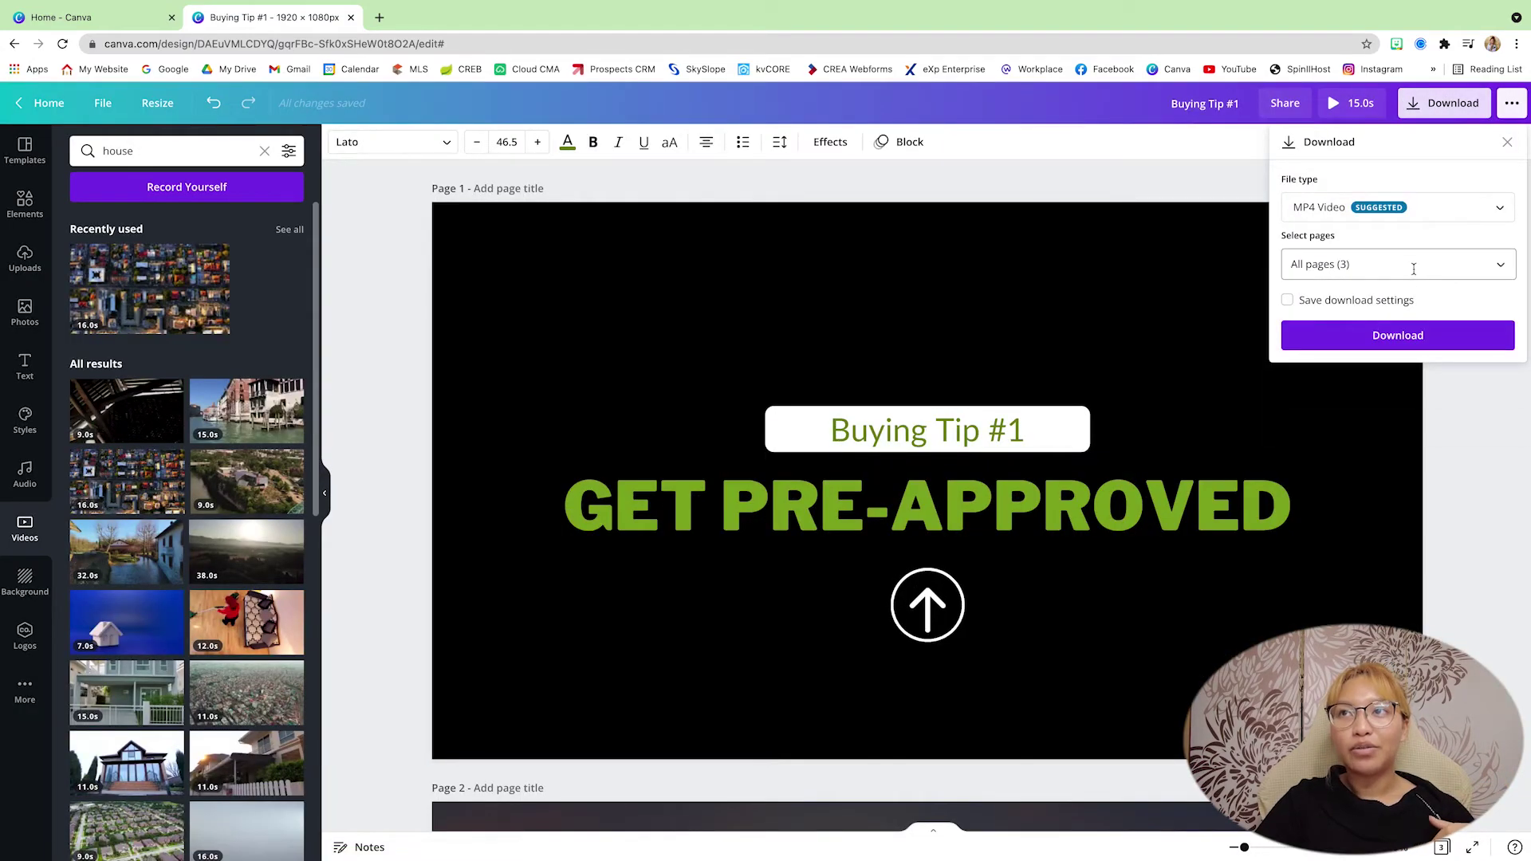
pyautogui.click(1406, 335)
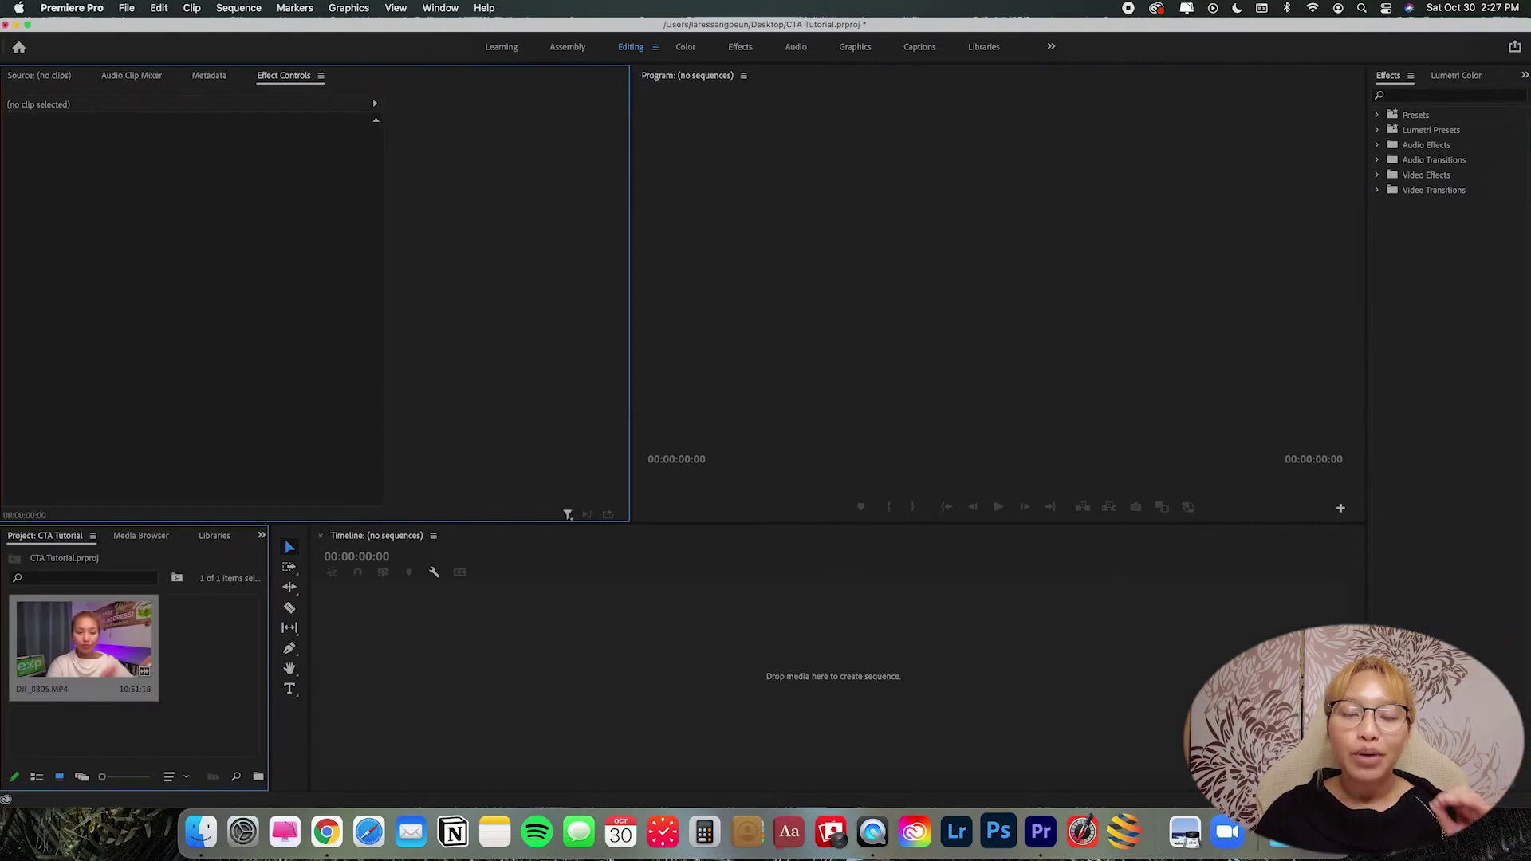
# Import Buying Tip #1.mp4 from Downloads into the project and create a sequence from it
pyautogui.click(1280, 833)
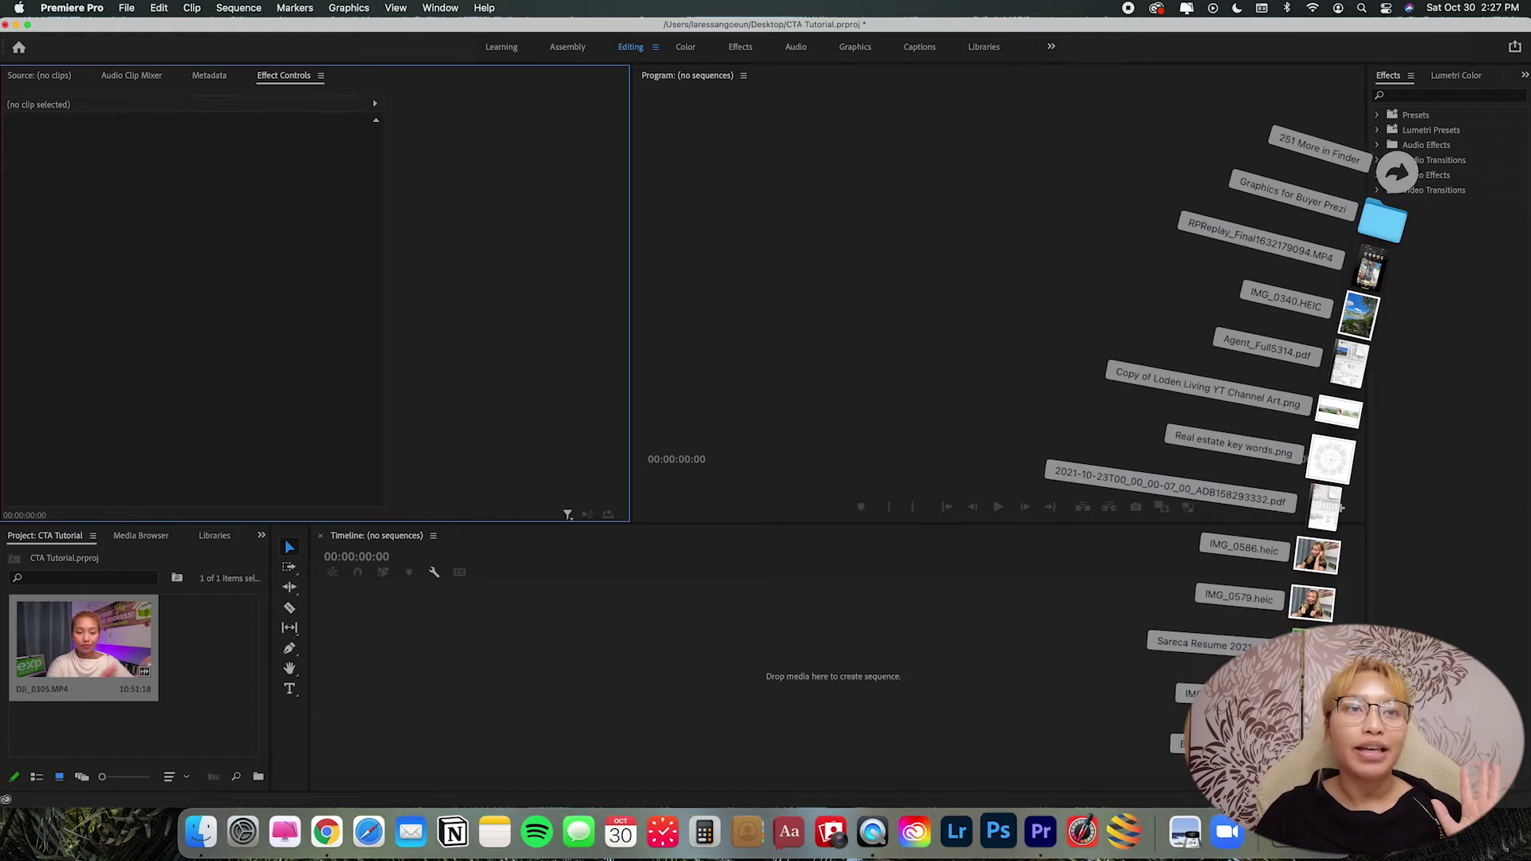
pyautogui.moveTo(1330, 460); pyautogui.dragTo(190, 659)
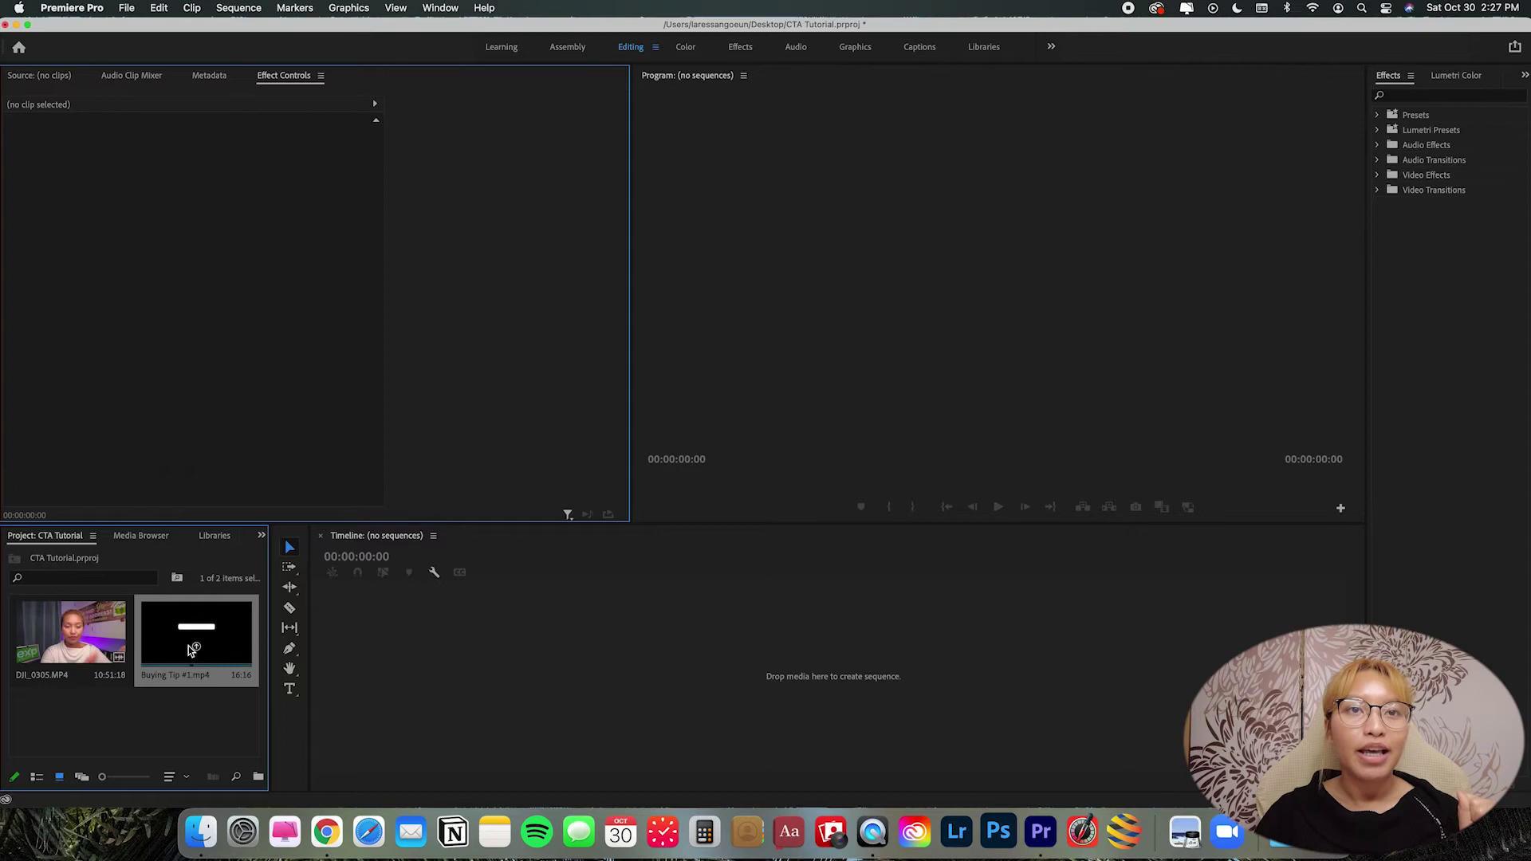
pyautogui.moveTo(192, 649); pyautogui.dragTo(412, 661)
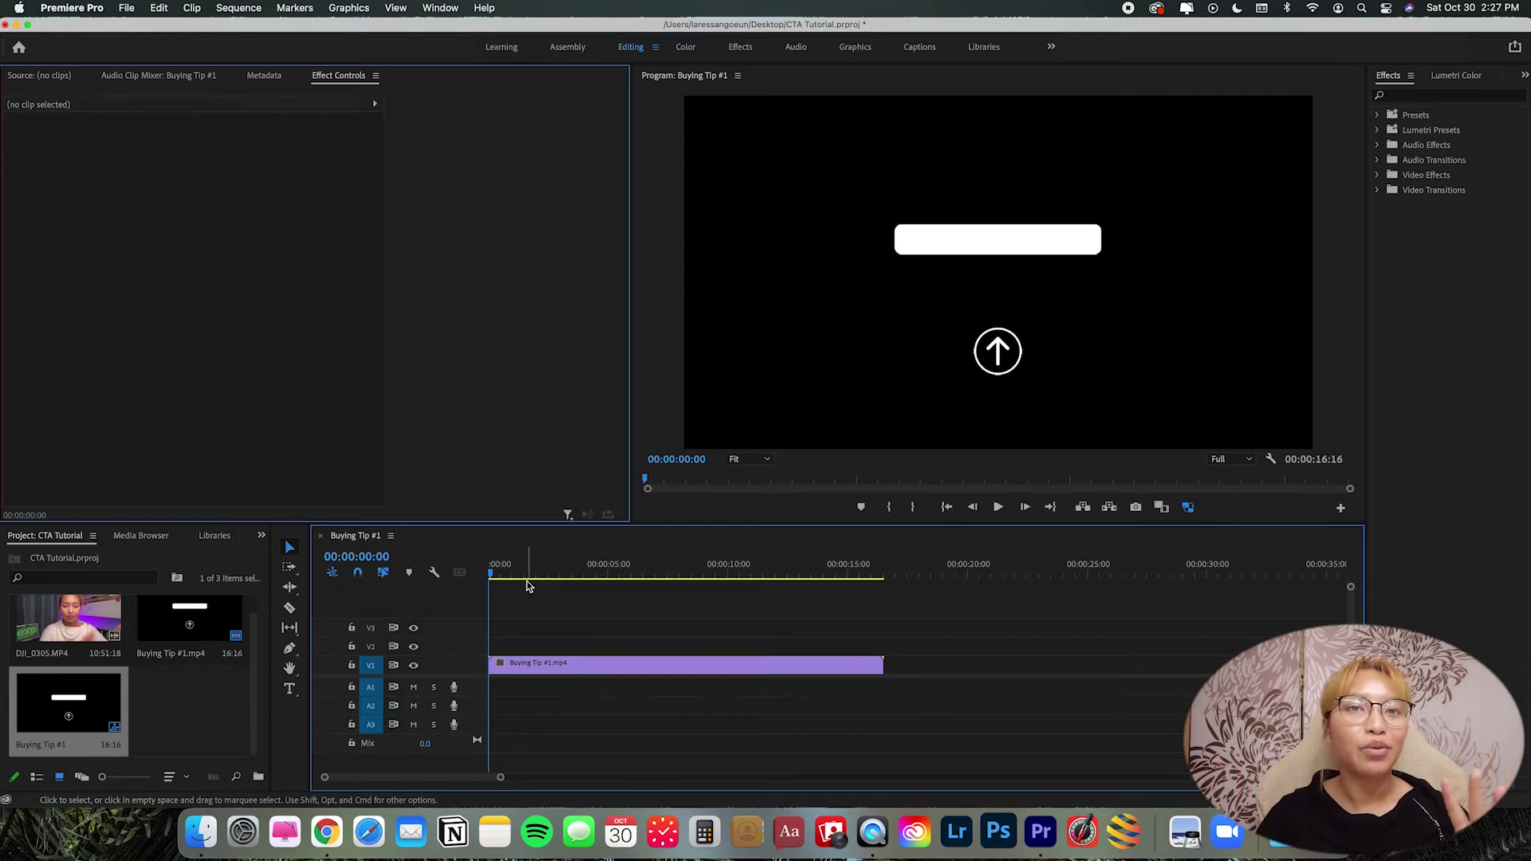
# Cut the Buying Tip #1 clip with the Razor tool at 00:00:05:22 and 00:00:11:16
pyautogui.moveTo(492, 576); pyautogui.dragTo(626, 567)
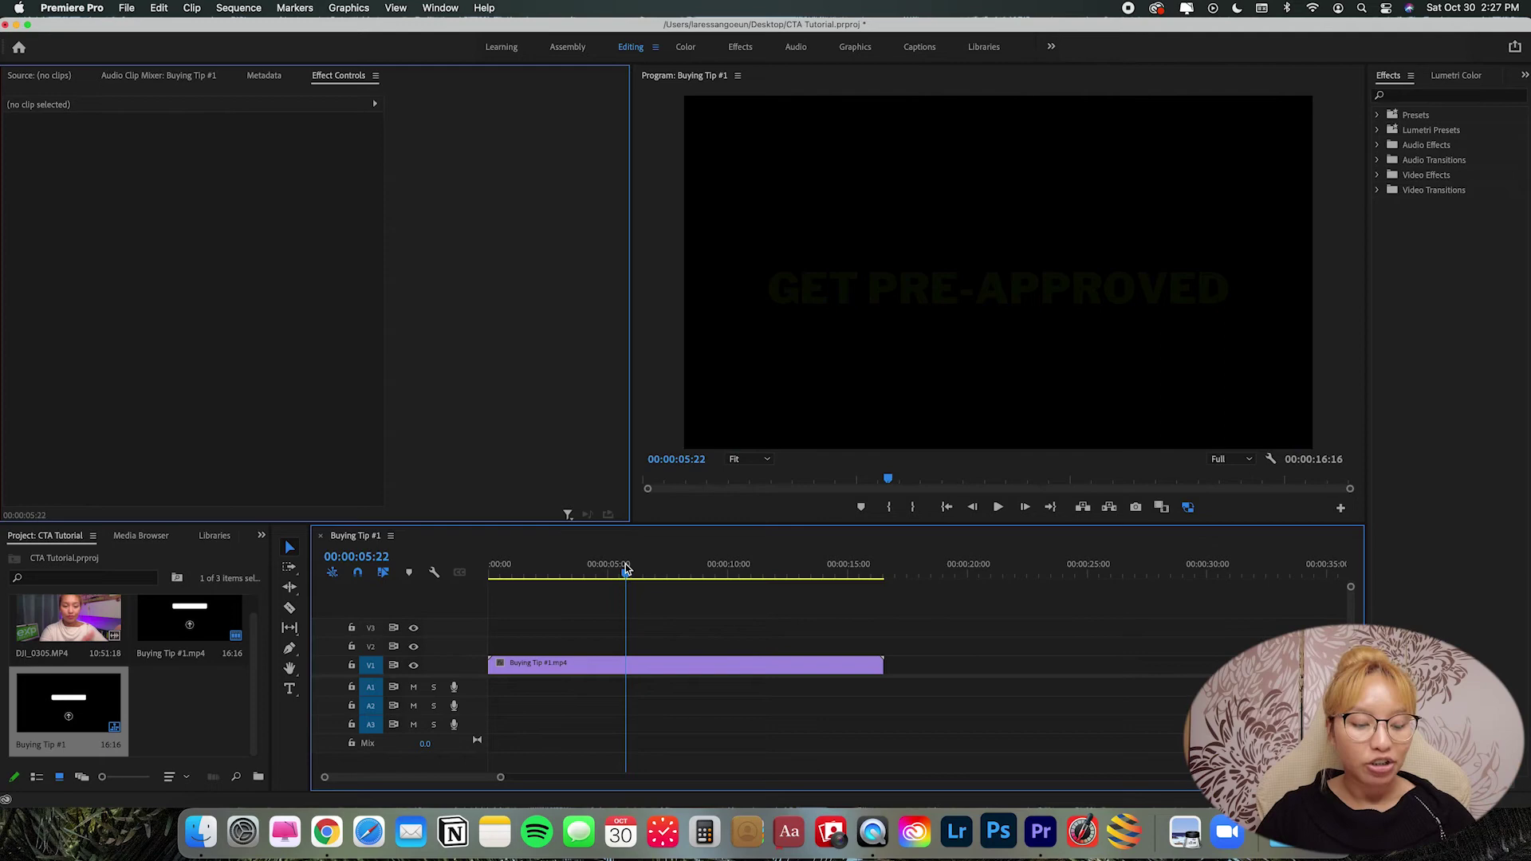
pyautogui.press('c')
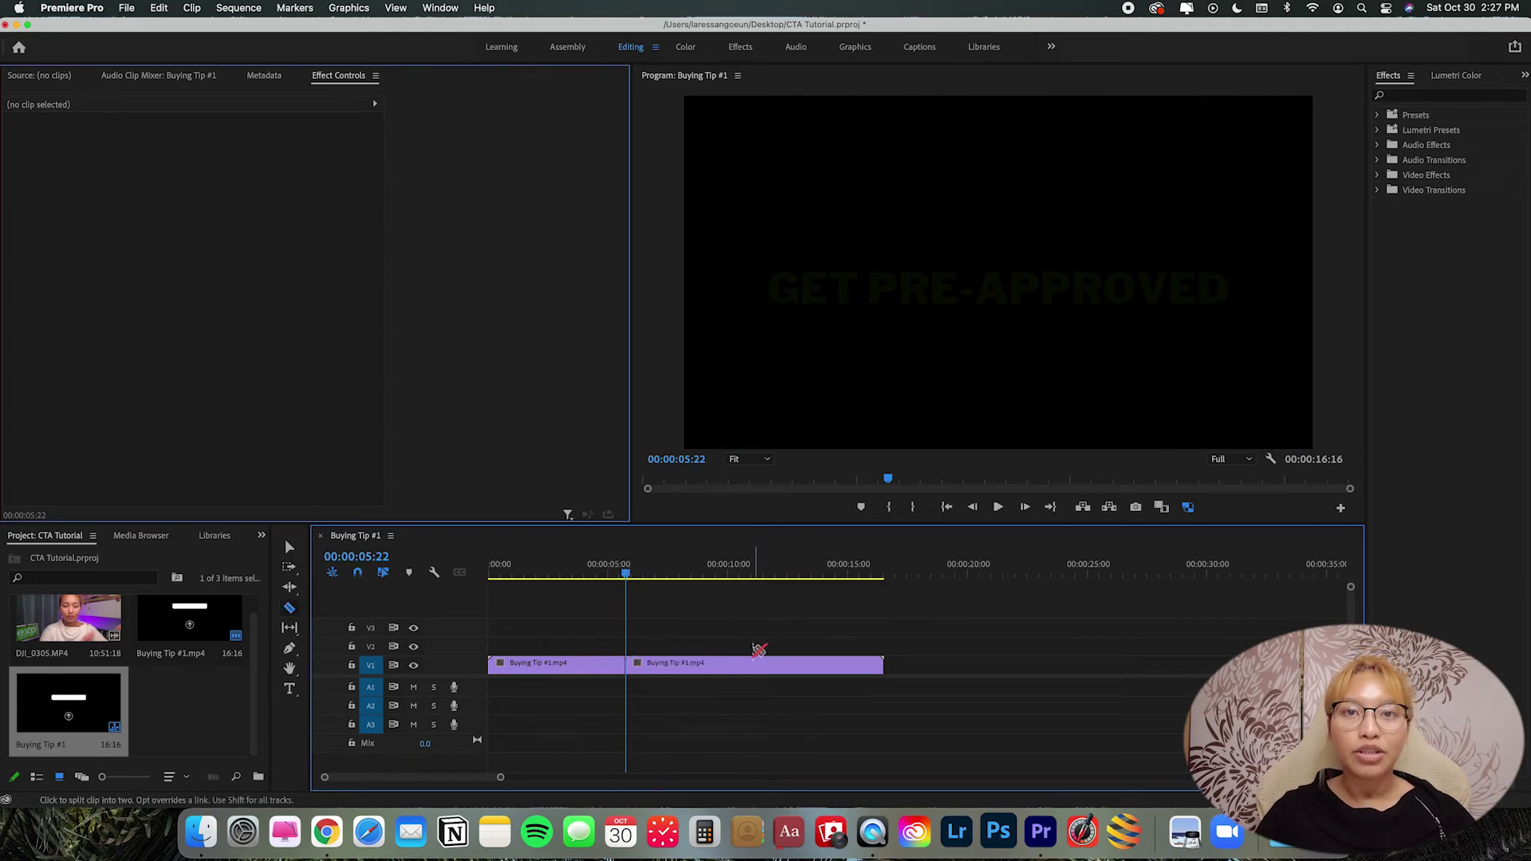
pyautogui.press('space')
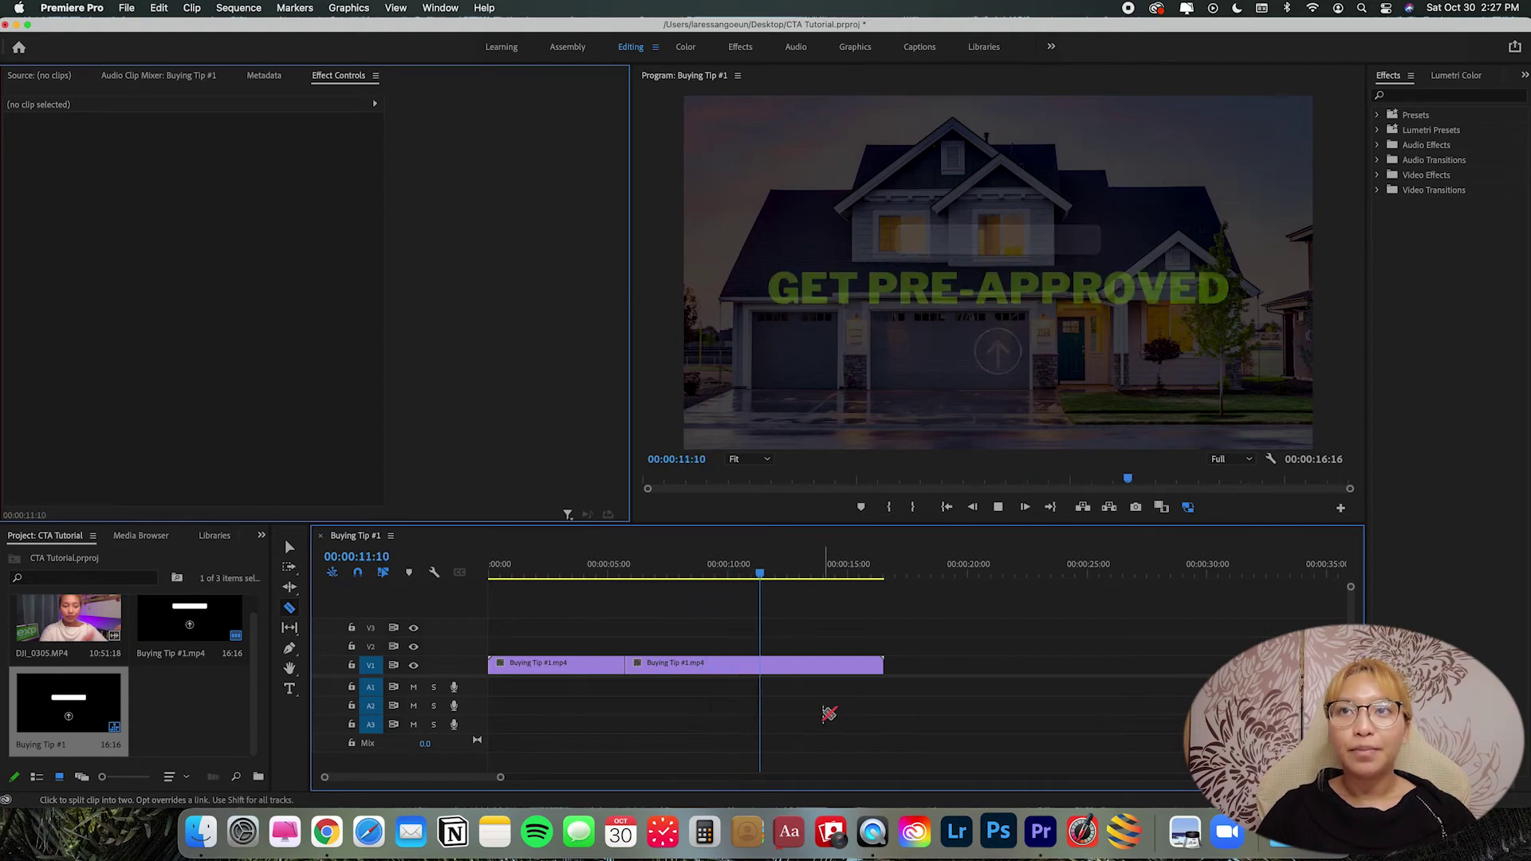
pyautogui.press('Left')
pyautogui.press('Left')
pyautogui.press('Left')
pyautogui.press('Left')
pyautogui.press('Left')
pyautogui.press('Left')
pyautogui.press('Left')
pyautogui.press('Left')
pyautogui.press('Left')
pyautogui.press('Left')
pyautogui.press('Left')
pyautogui.press('Left')
pyautogui.press('Left')
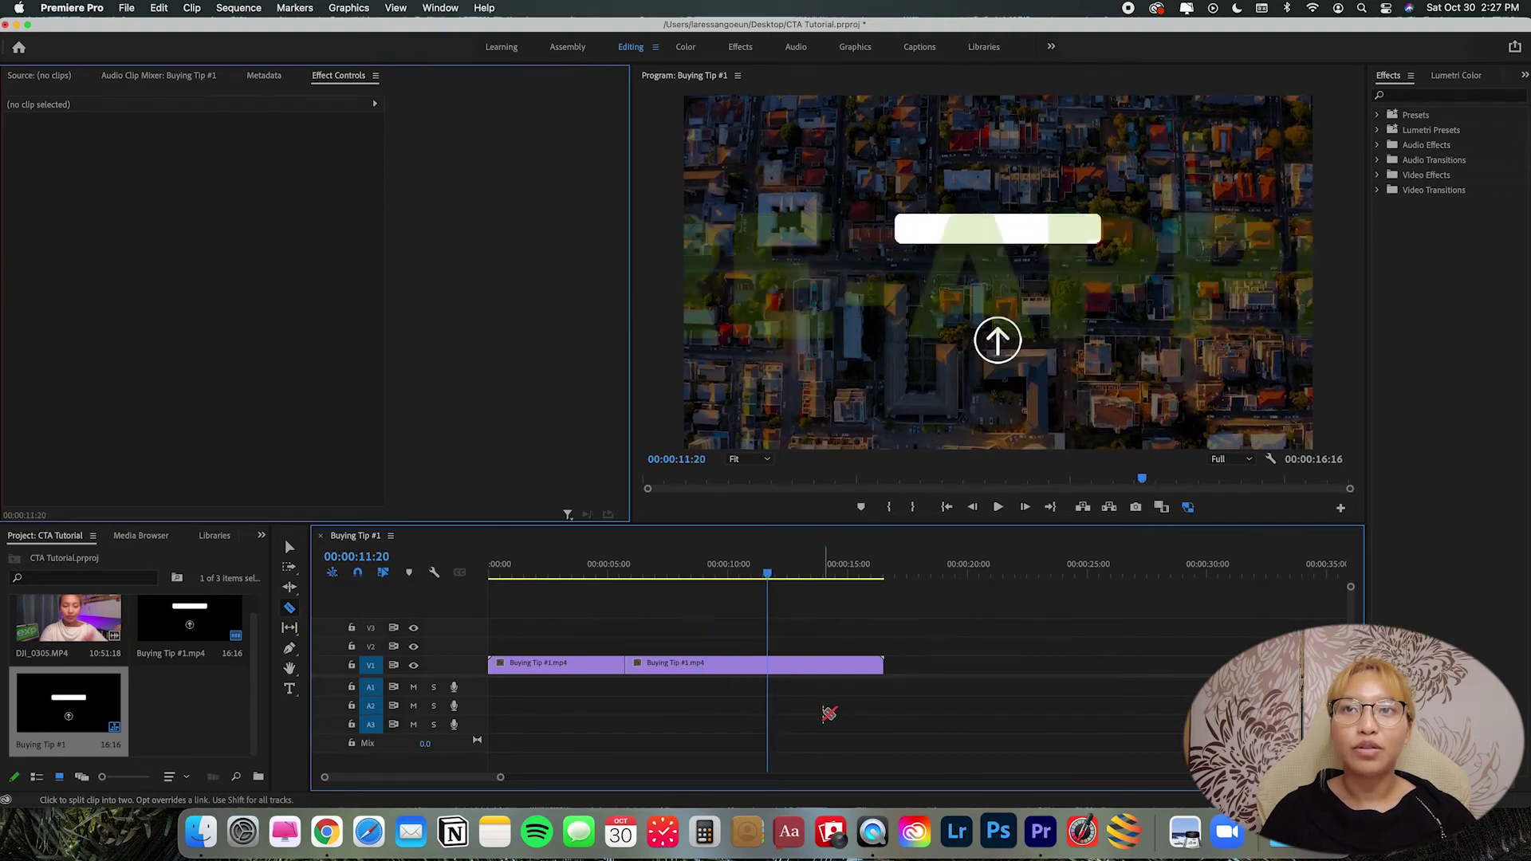
pyautogui.press('Right')
pyautogui.press('Right')
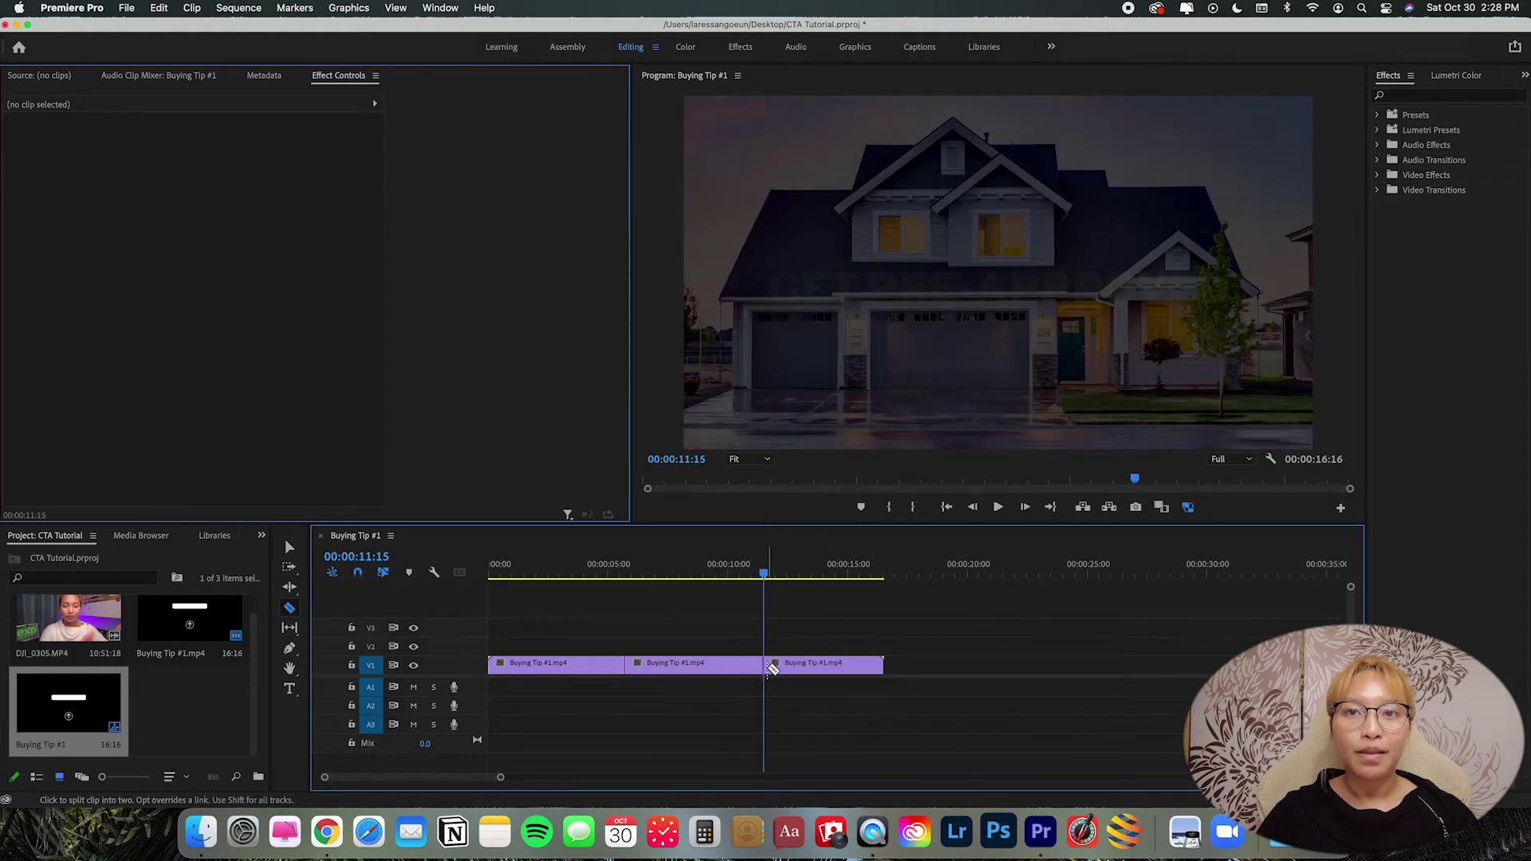
pyautogui.press('Right')
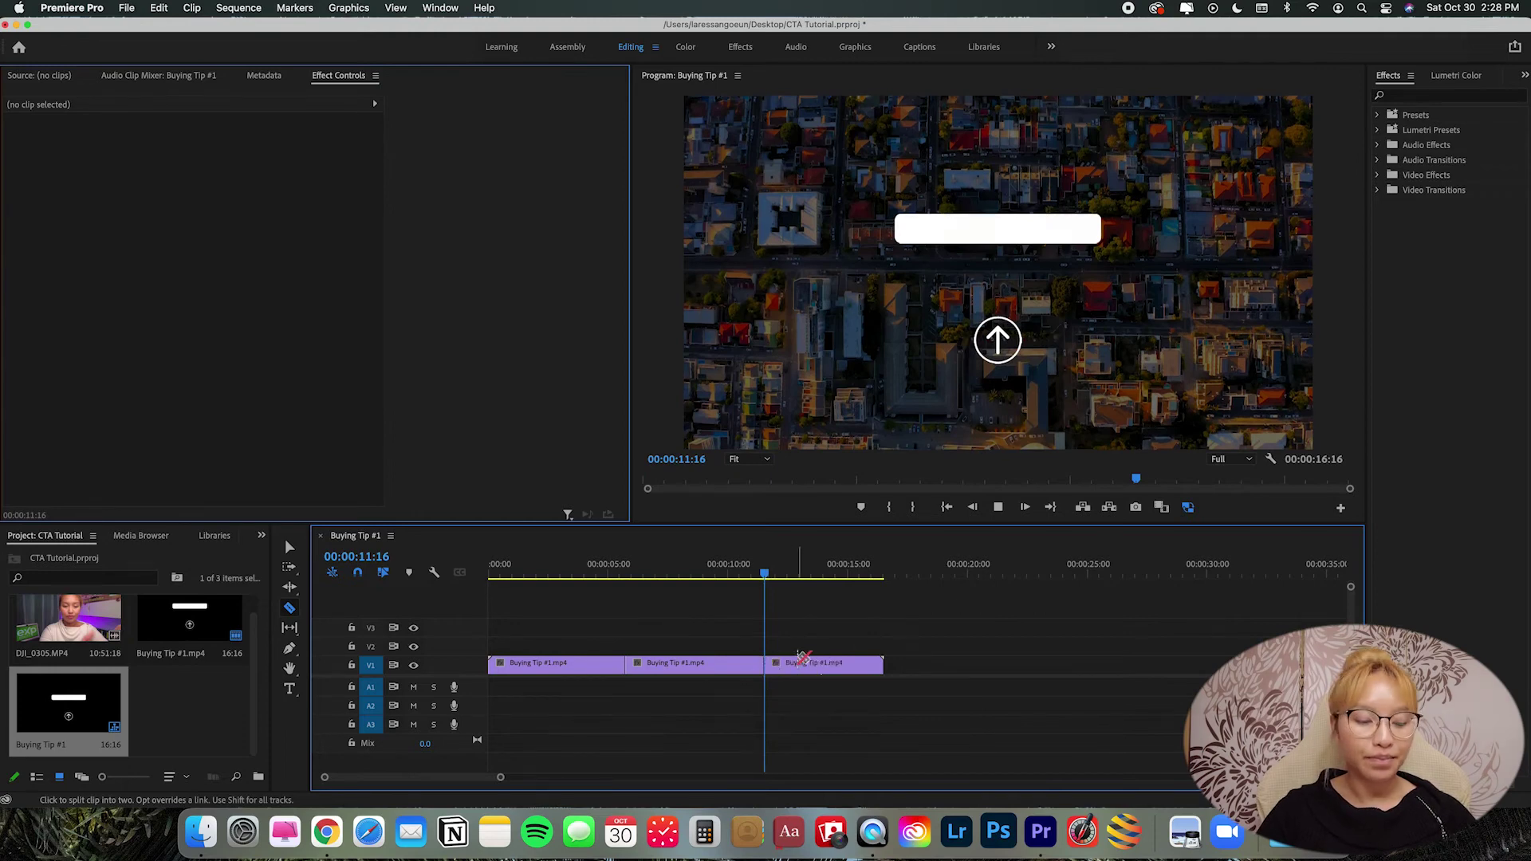
pyautogui.press('space')
pyautogui.press('space')
pyautogui.press('v')
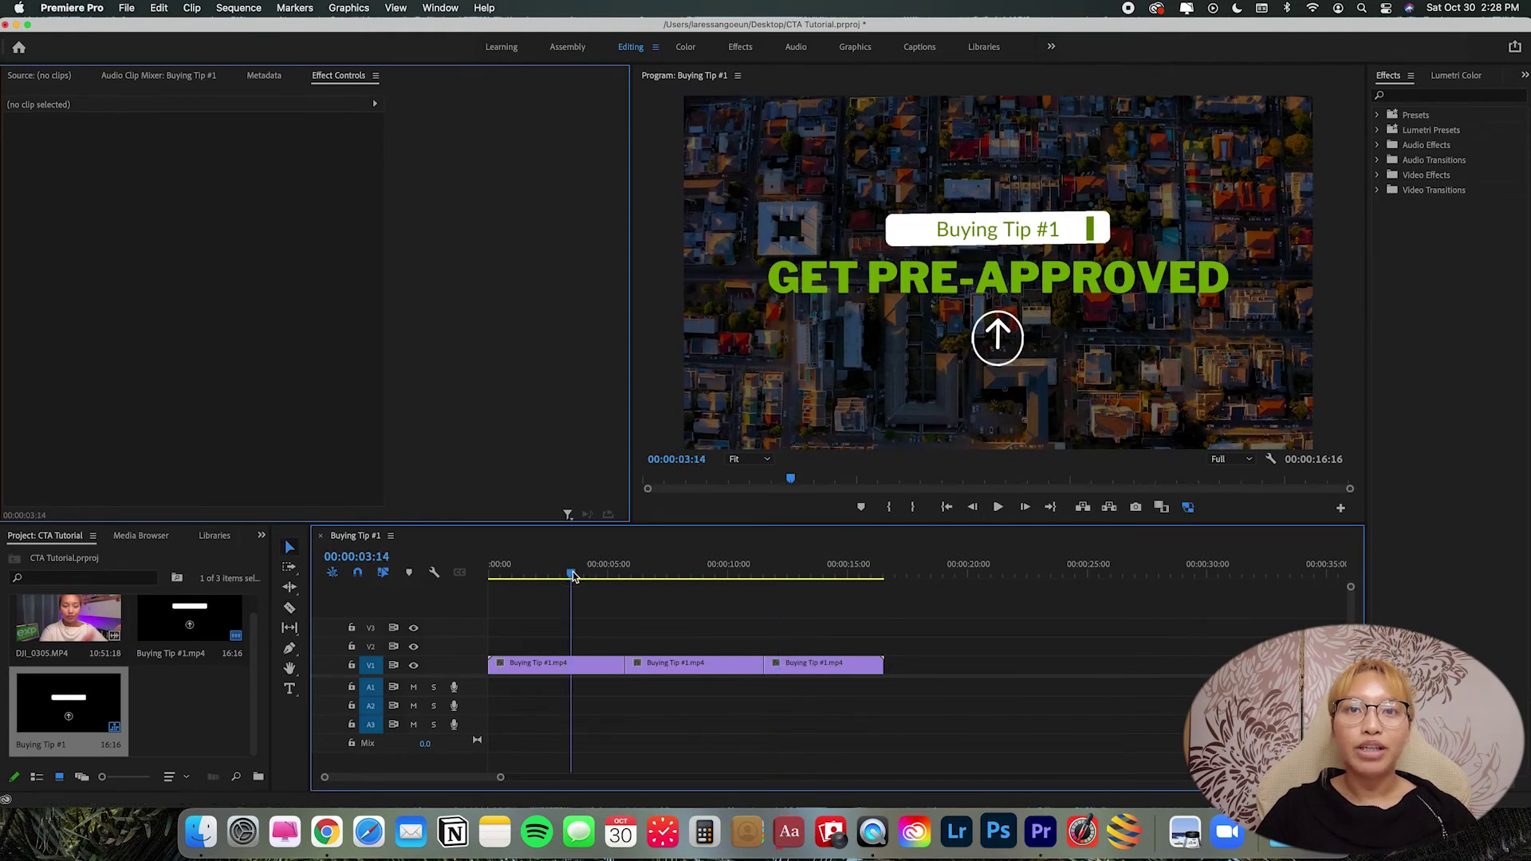
pyautogui.press('Left')
# Add the DJI_0305.MP4 footage to the sequence and lift the three title pieces above it
pyautogui.click(707, 581)
pyautogui.click(806, 579)
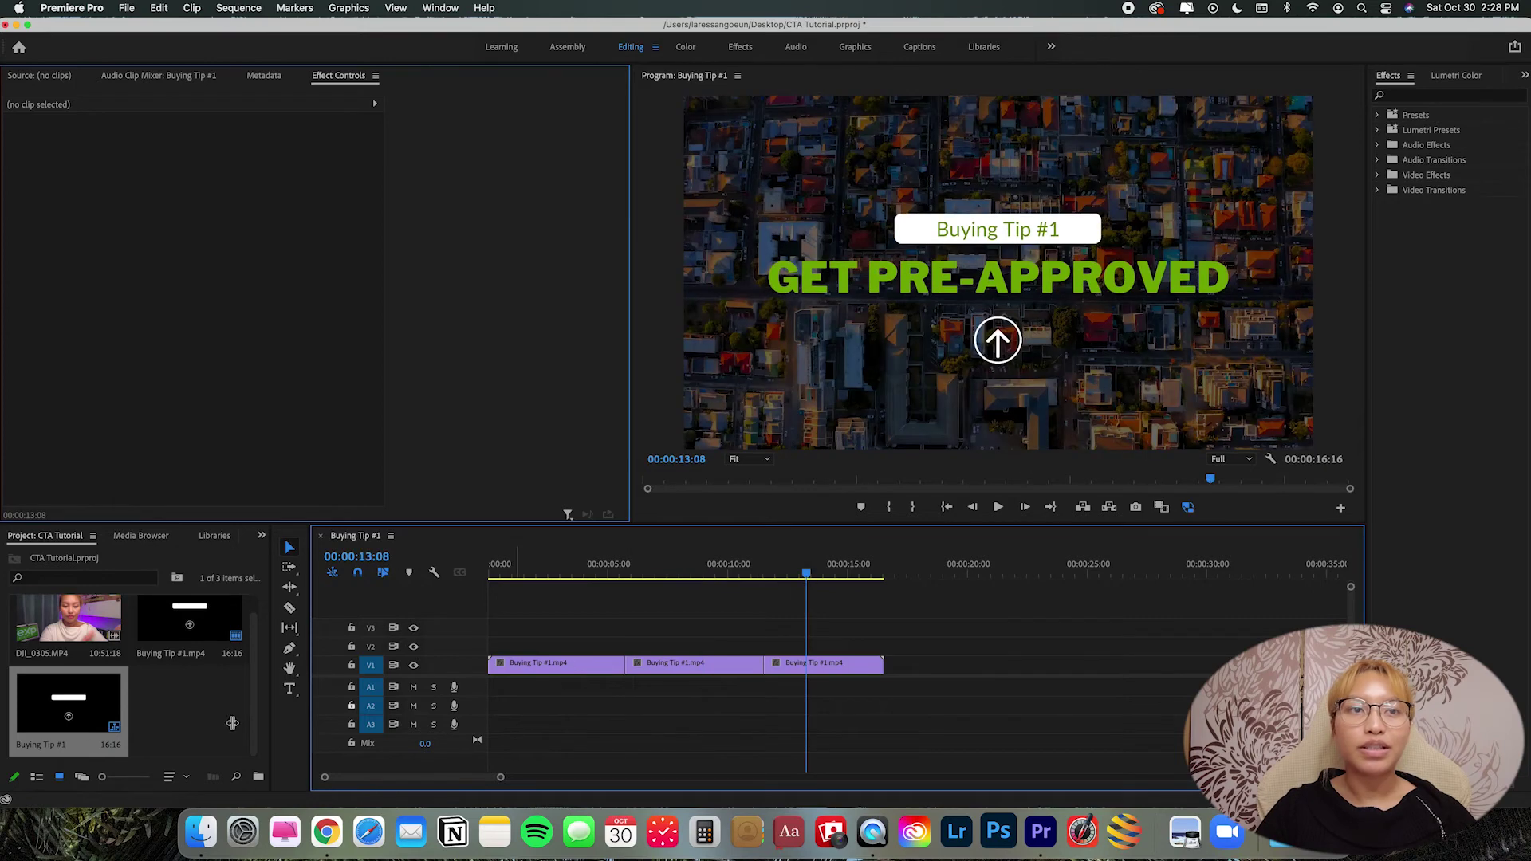
pyautogui.moveTo(56, 620); pyautogui.dragTo(476, 700)
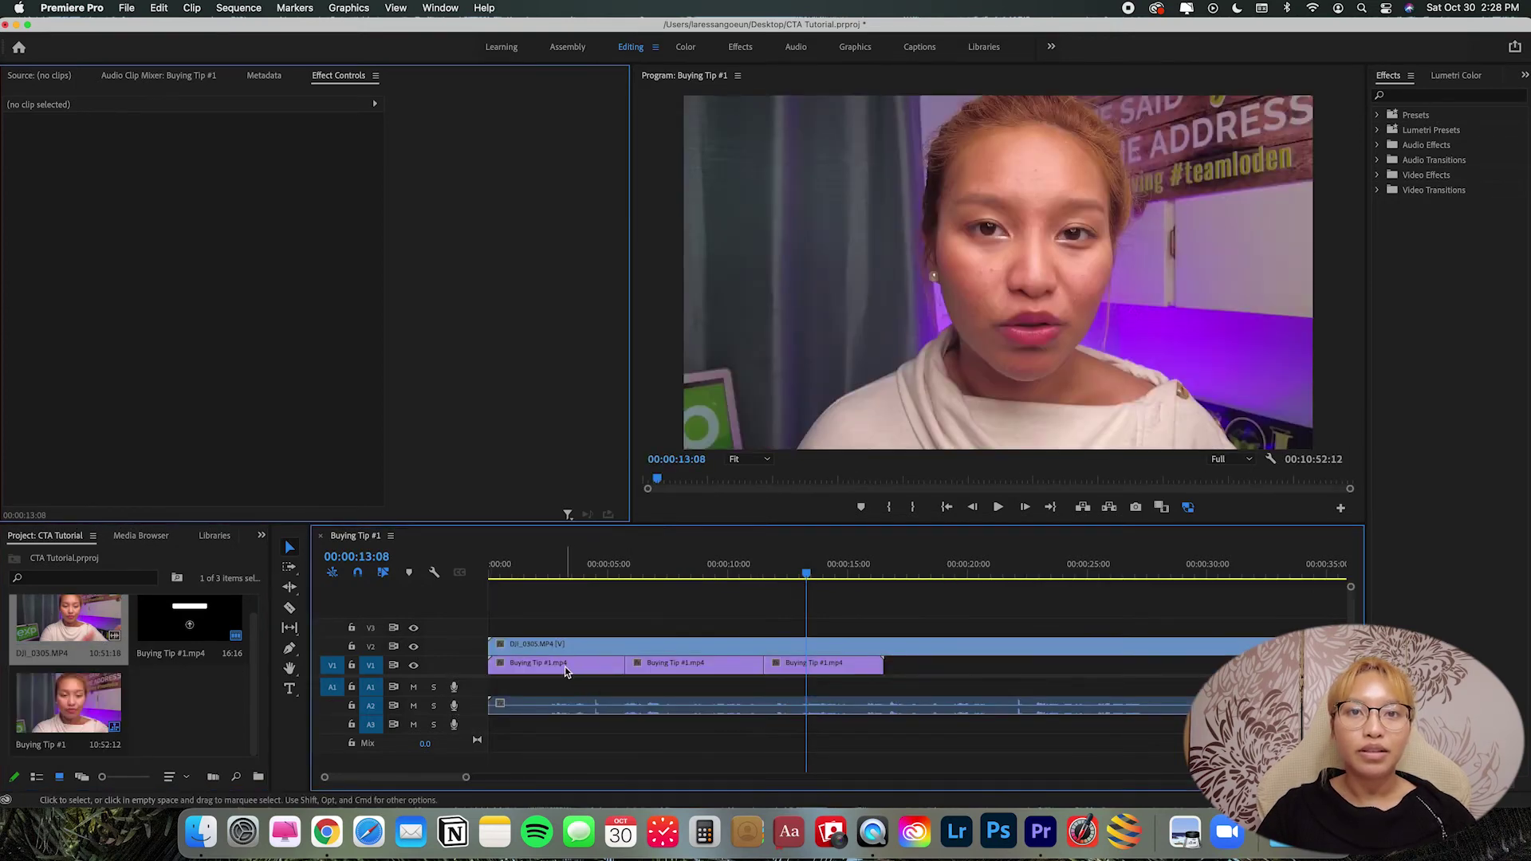
pyautogui.moveTo(586, 662); pyautogui.dragTo(575, 627)
pyautogui.moveTo(715, 670); pyautogui.dragTo(716, 628)
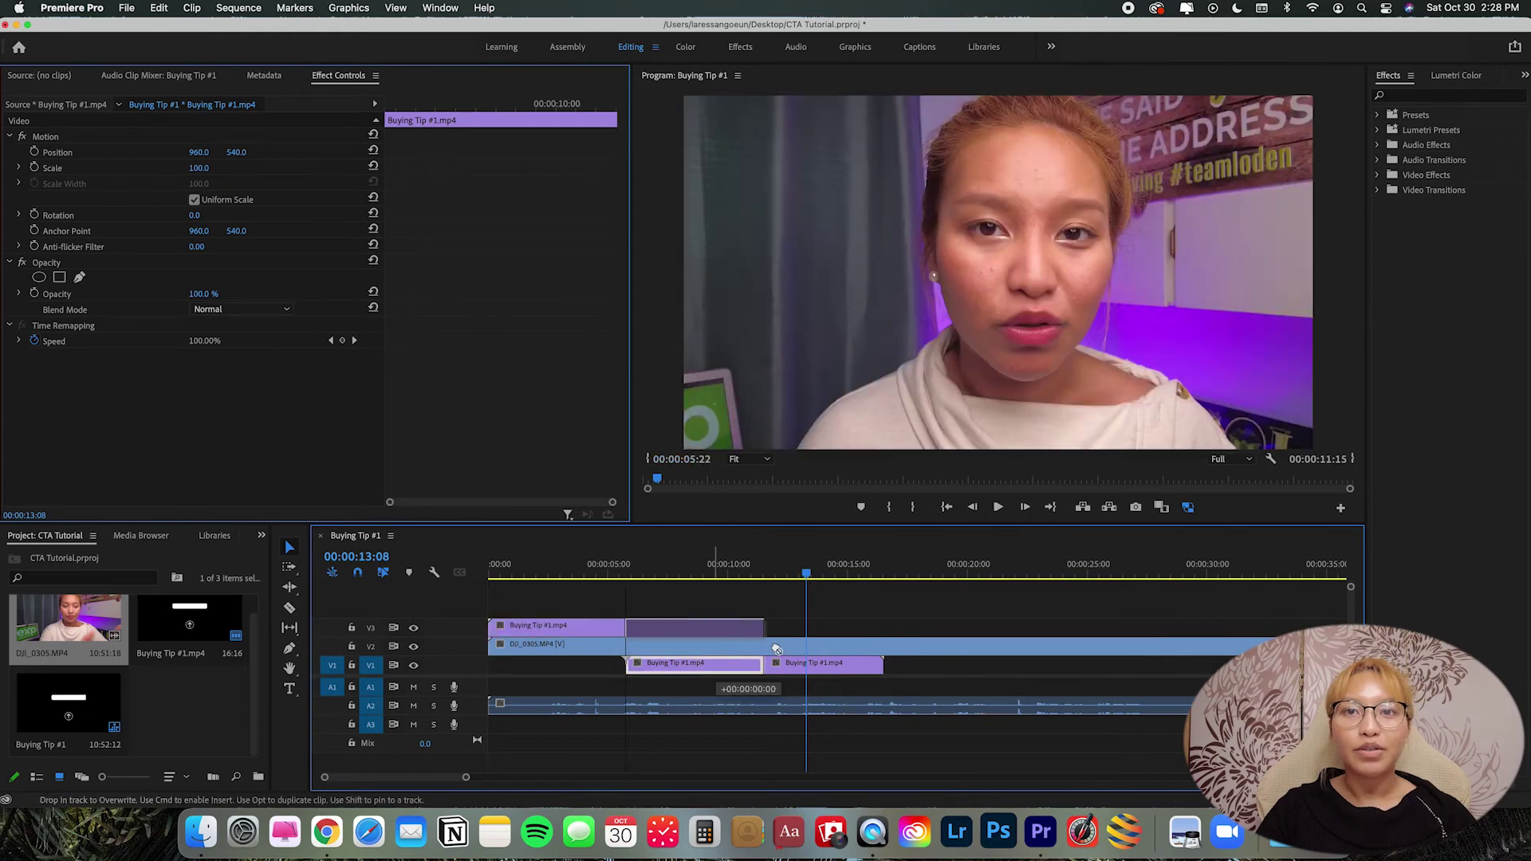
pyautogui.moveTo(829, 666); pyautogui.dragTo(829, 630)
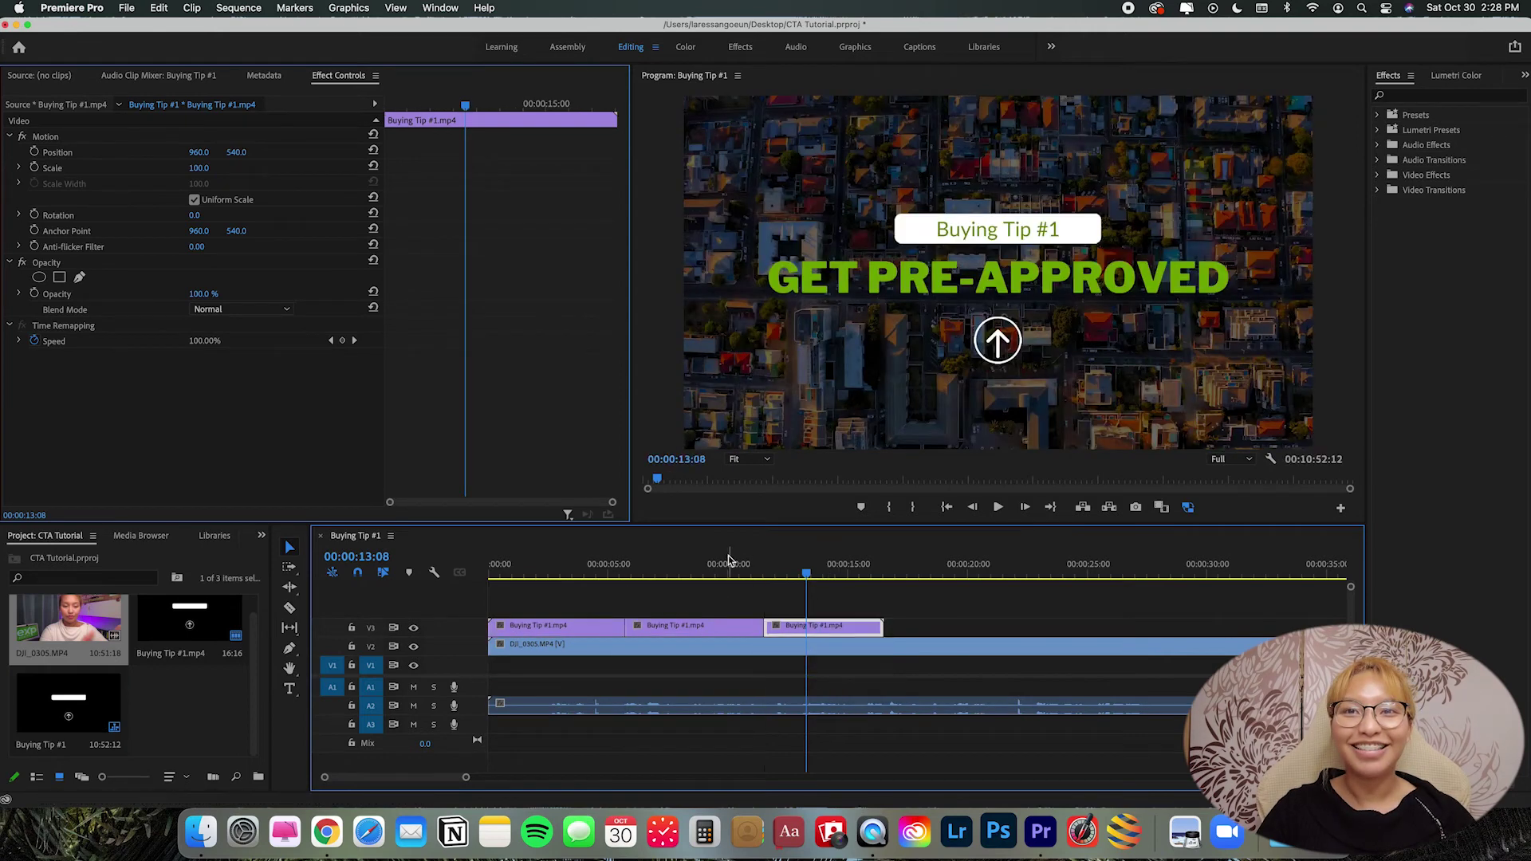
# Push the second and third title pieces later, with footage on the bottom track and titles just above
pyautogui.moveTo(792, 580); pyautogui.dragTo(454, 582)
pyautogui.moveTo(661, 598); pyautogui.dragTo(841, 630)
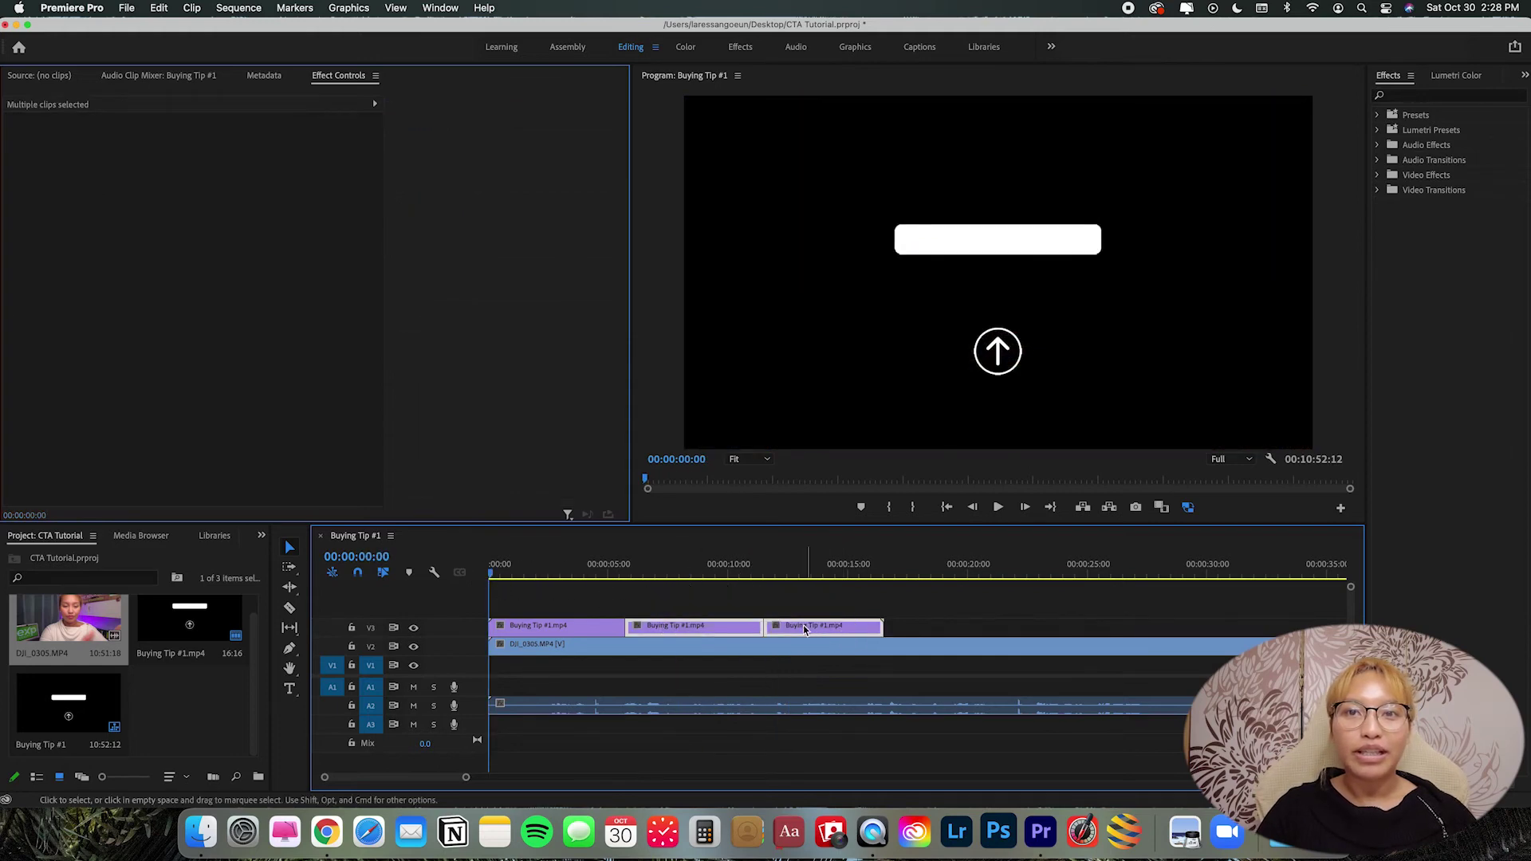
pyautogui.moveTo(734, 625); pyautogui.dragTo(884, 625)
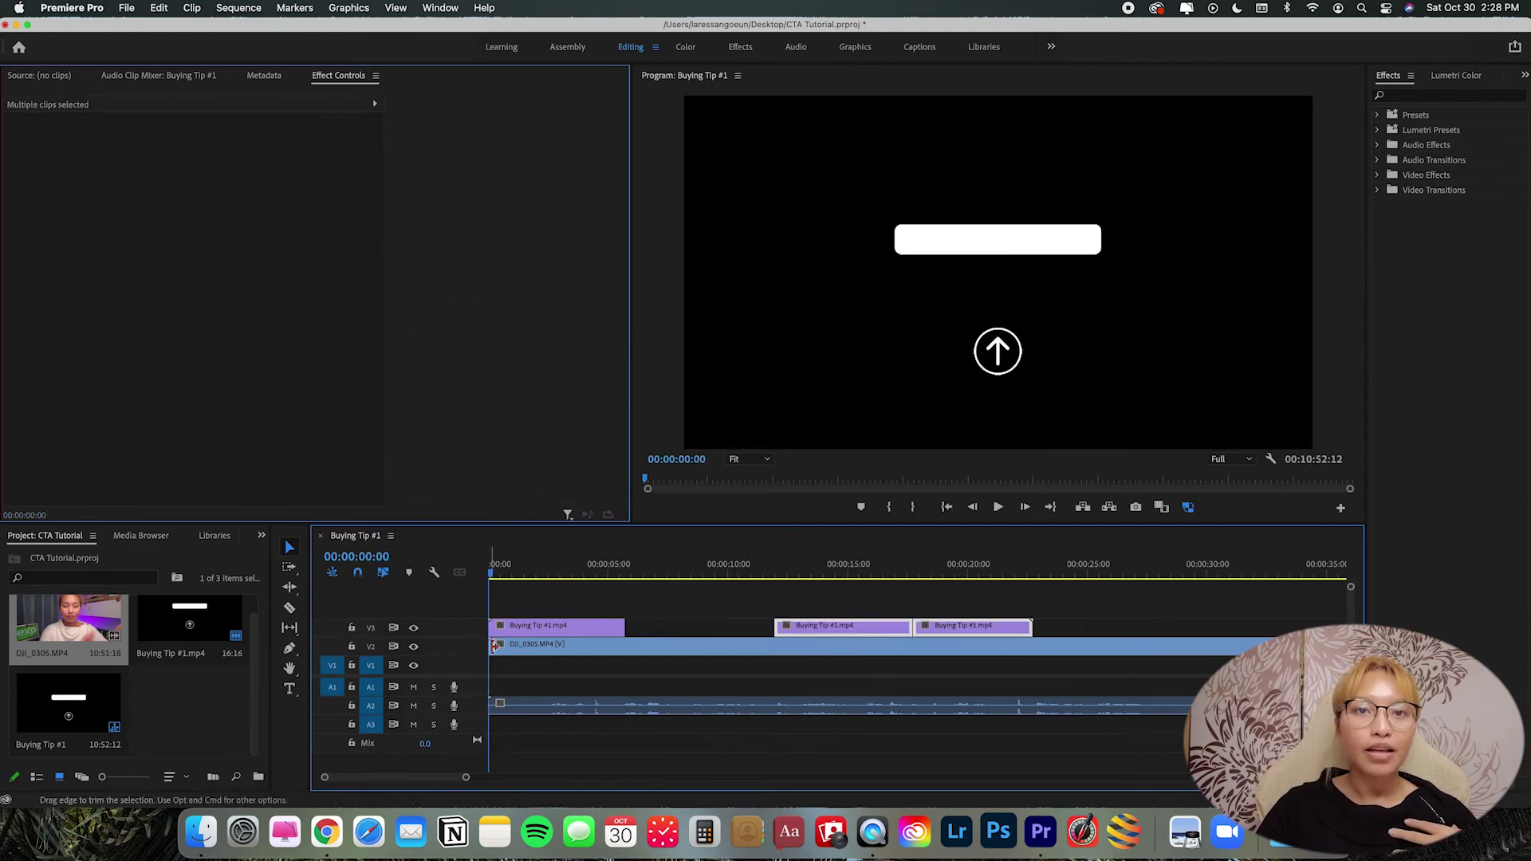
pyautogui.moveTo(518, 653); pyautogui.dragTo(550, 643)
pyautogui.moveTo(884, 628); pyautogui.dragTo(951, 646)
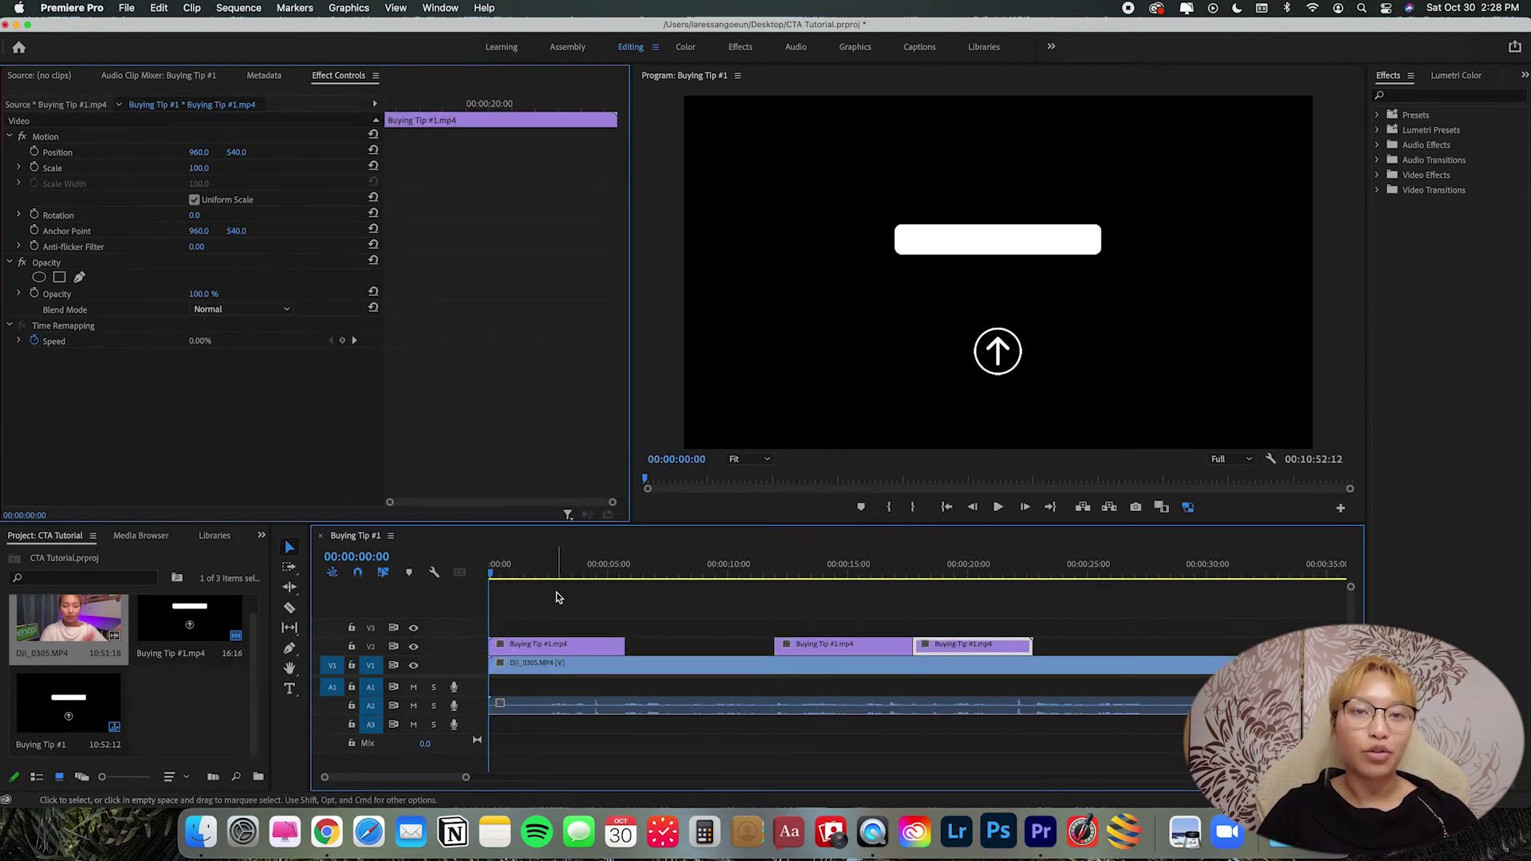
# Mute audio track A2 and play the edit from the beginning to review it
pyautogui.click(413, 706)
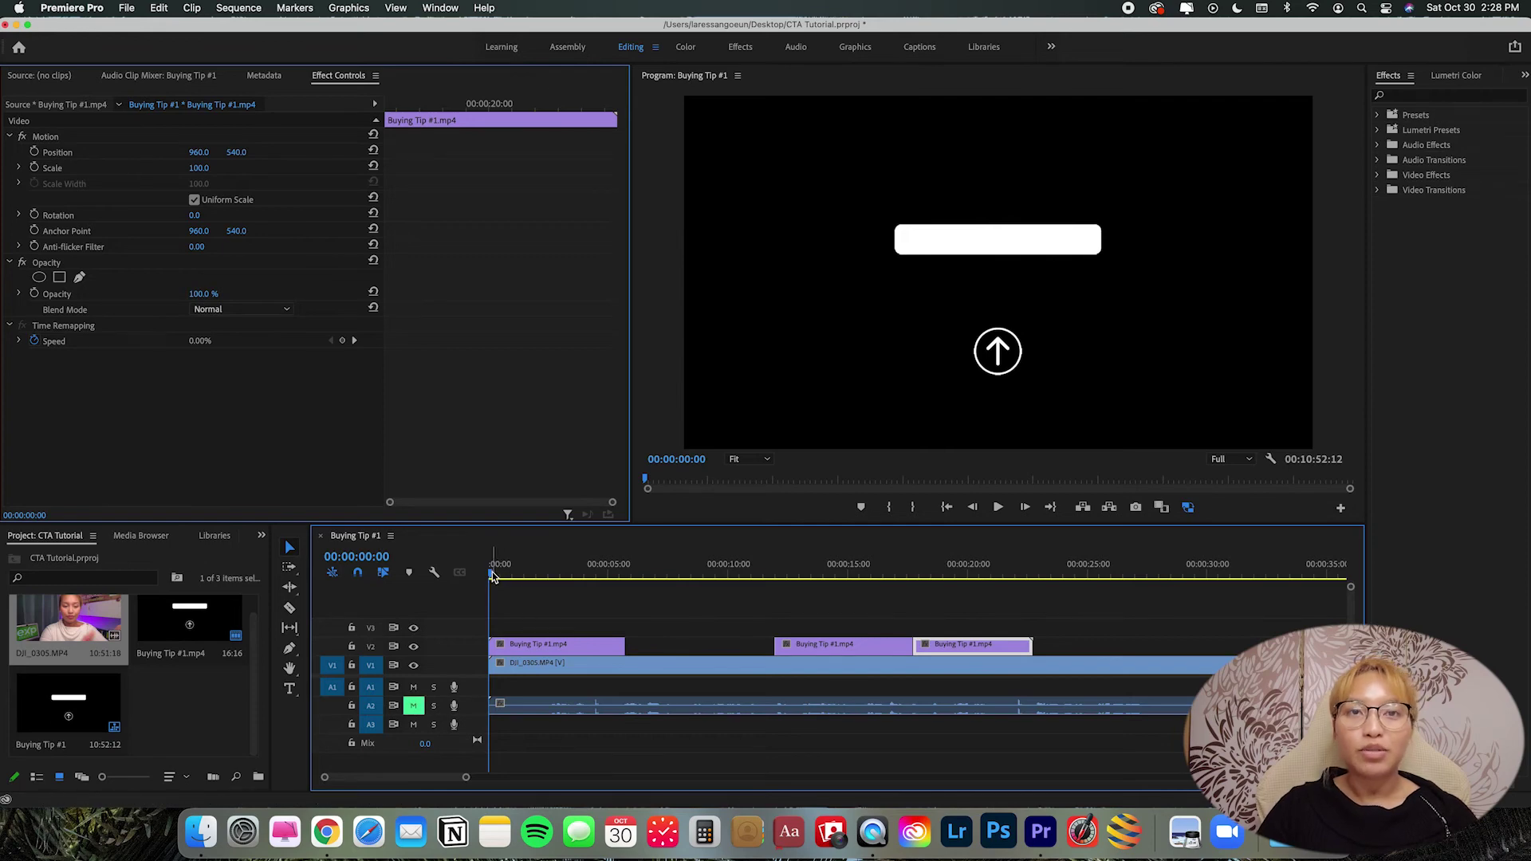
pyautogui.click(505, 571)
pyautogui.click(410, 574)
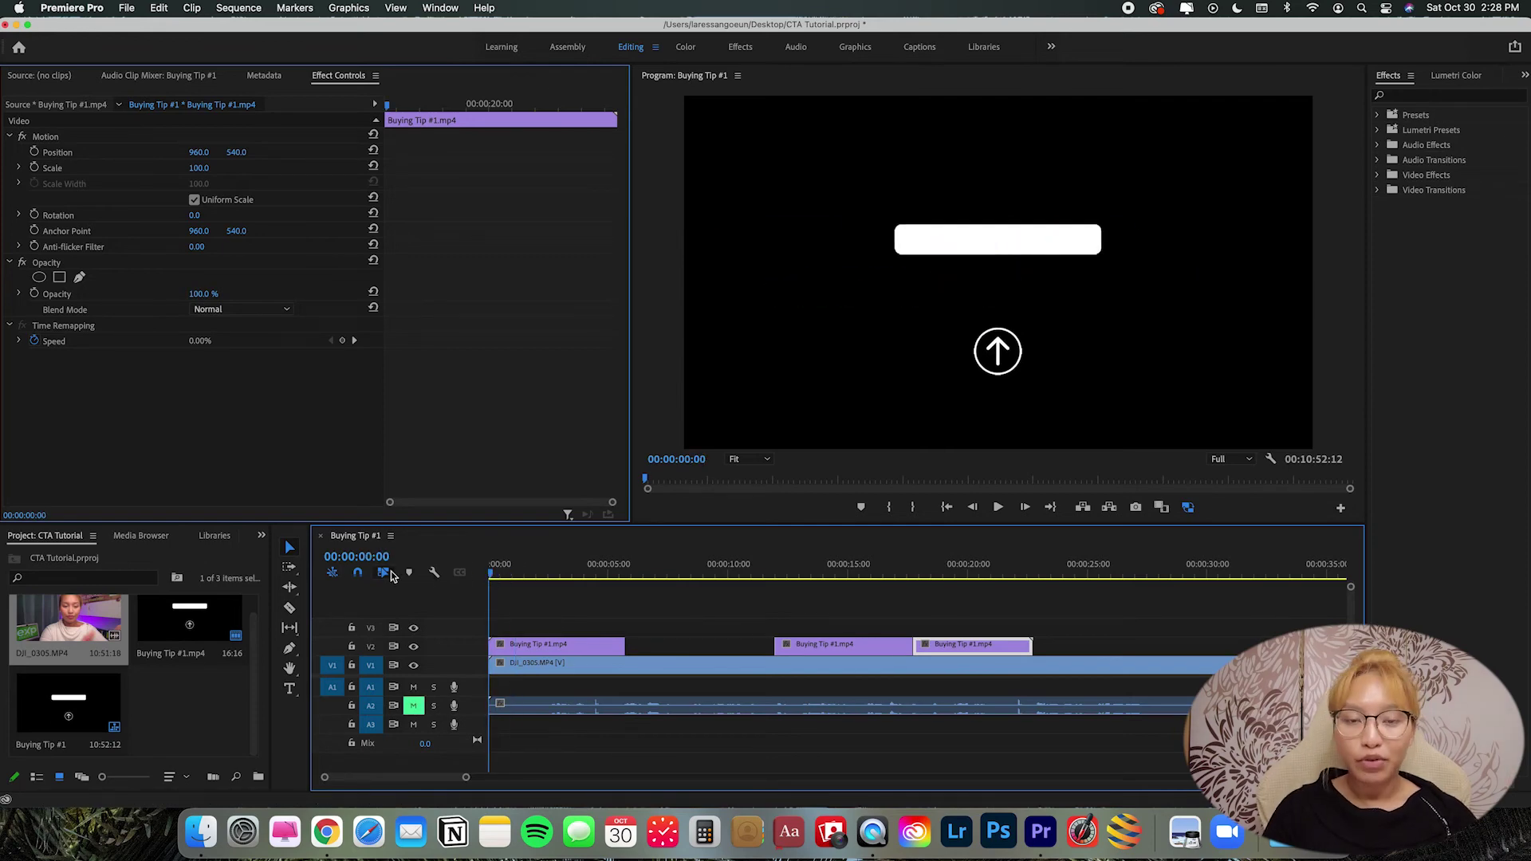
pyautogui.press('space')
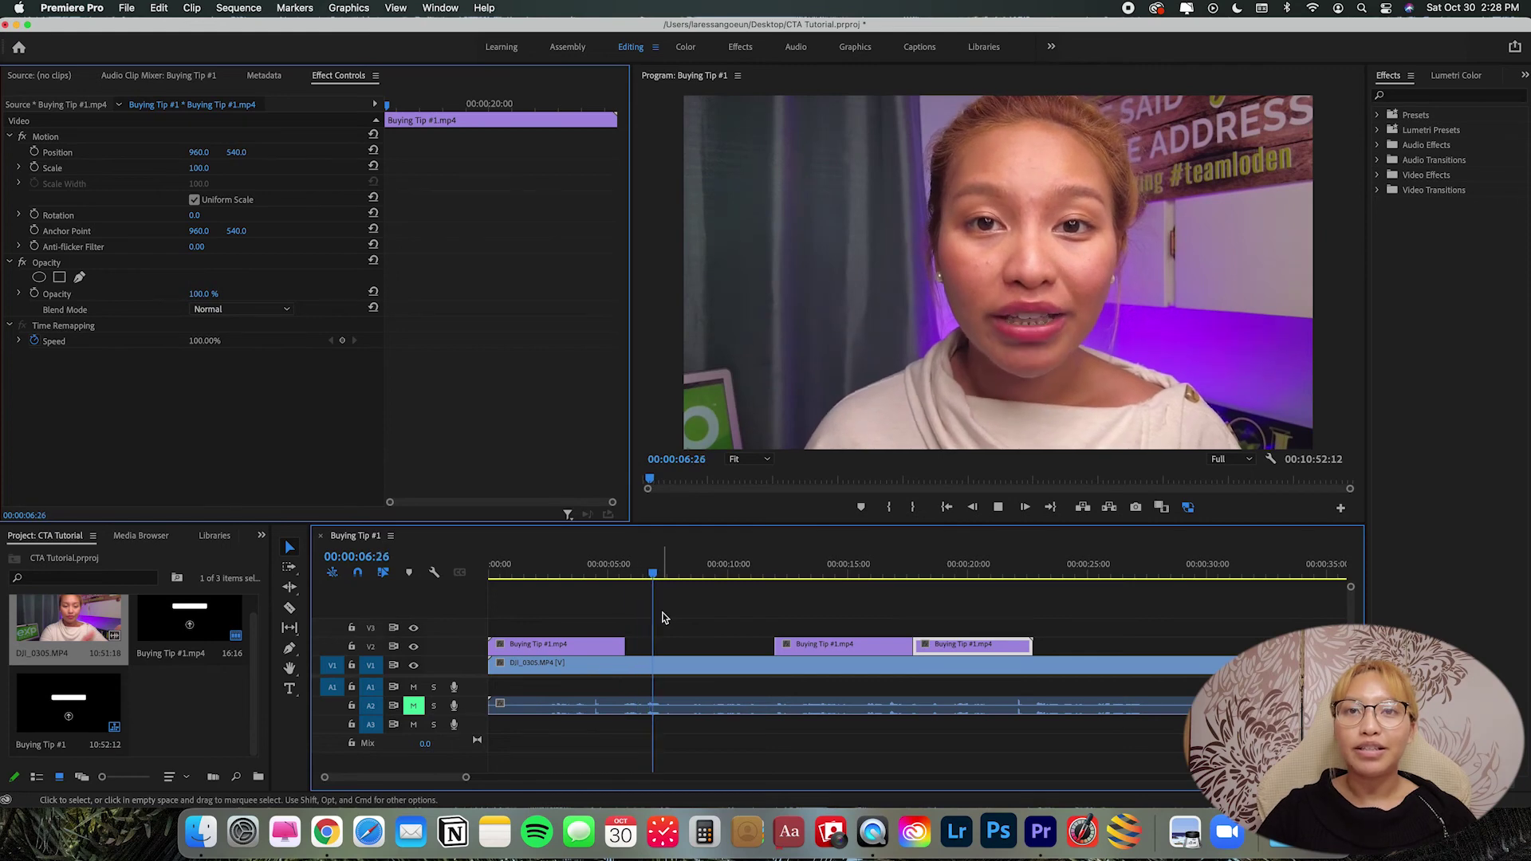
pyautogui.press('space')
# Shift the third title piece so it starts near 00:00:19
pyautogui.click(766, 571)
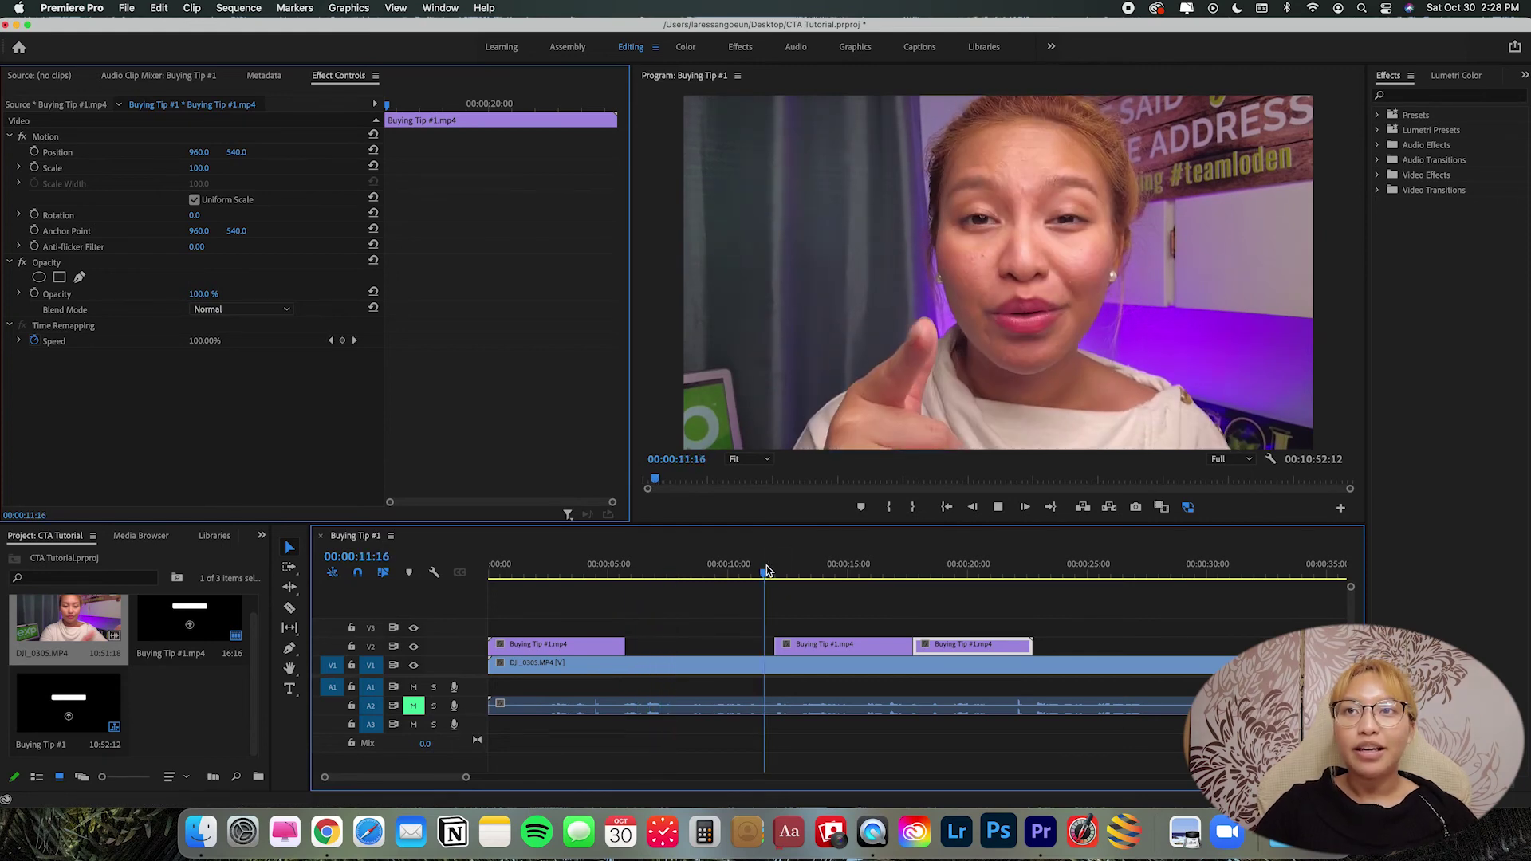
pyautogui.press('space')
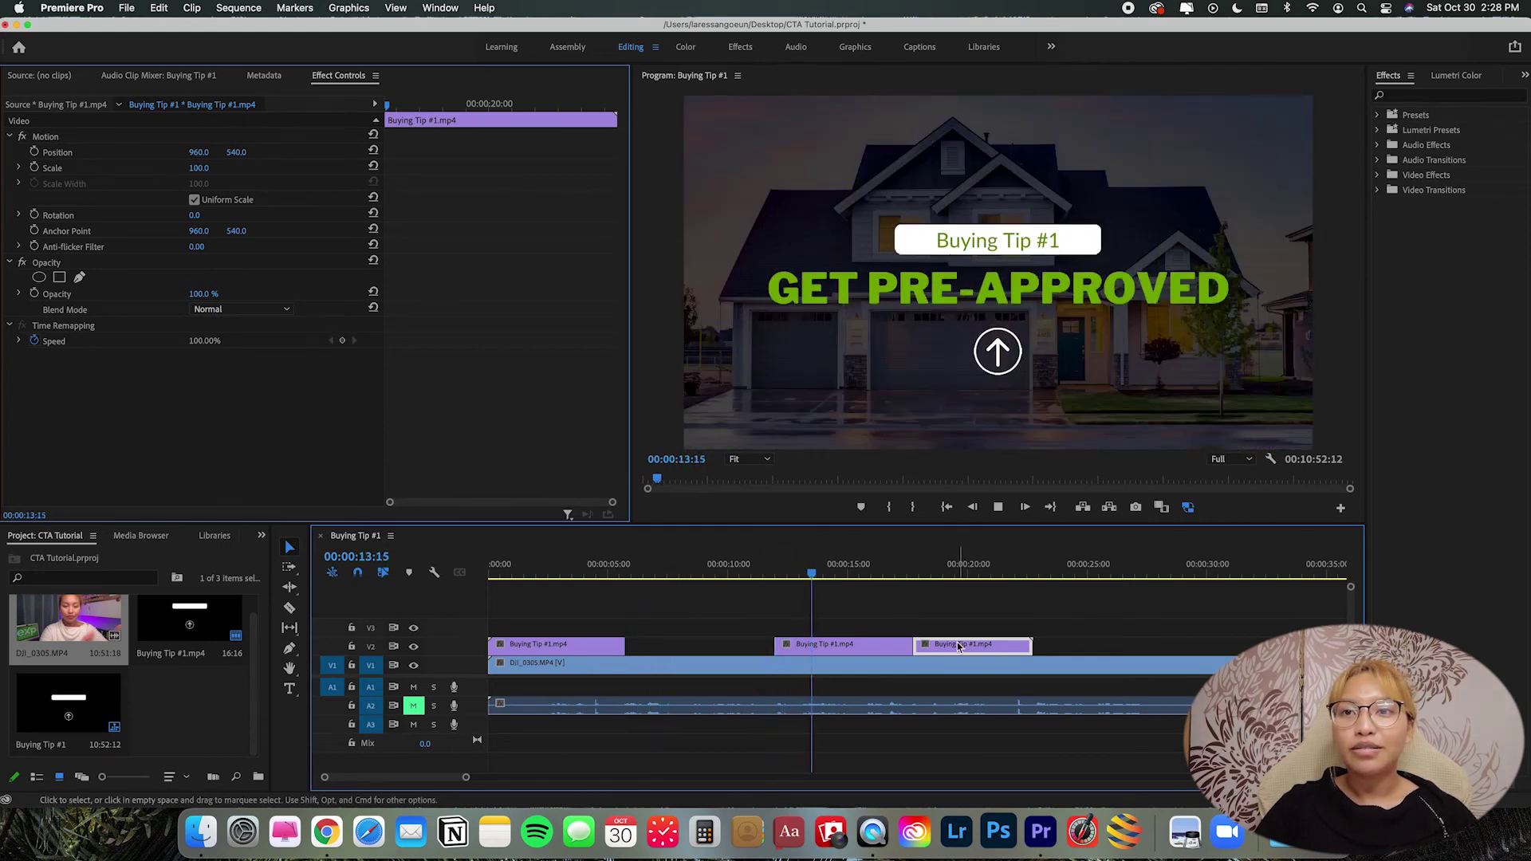
pyautogui.moveTo(951, 643); pyautogui.dragTo(983, 631)
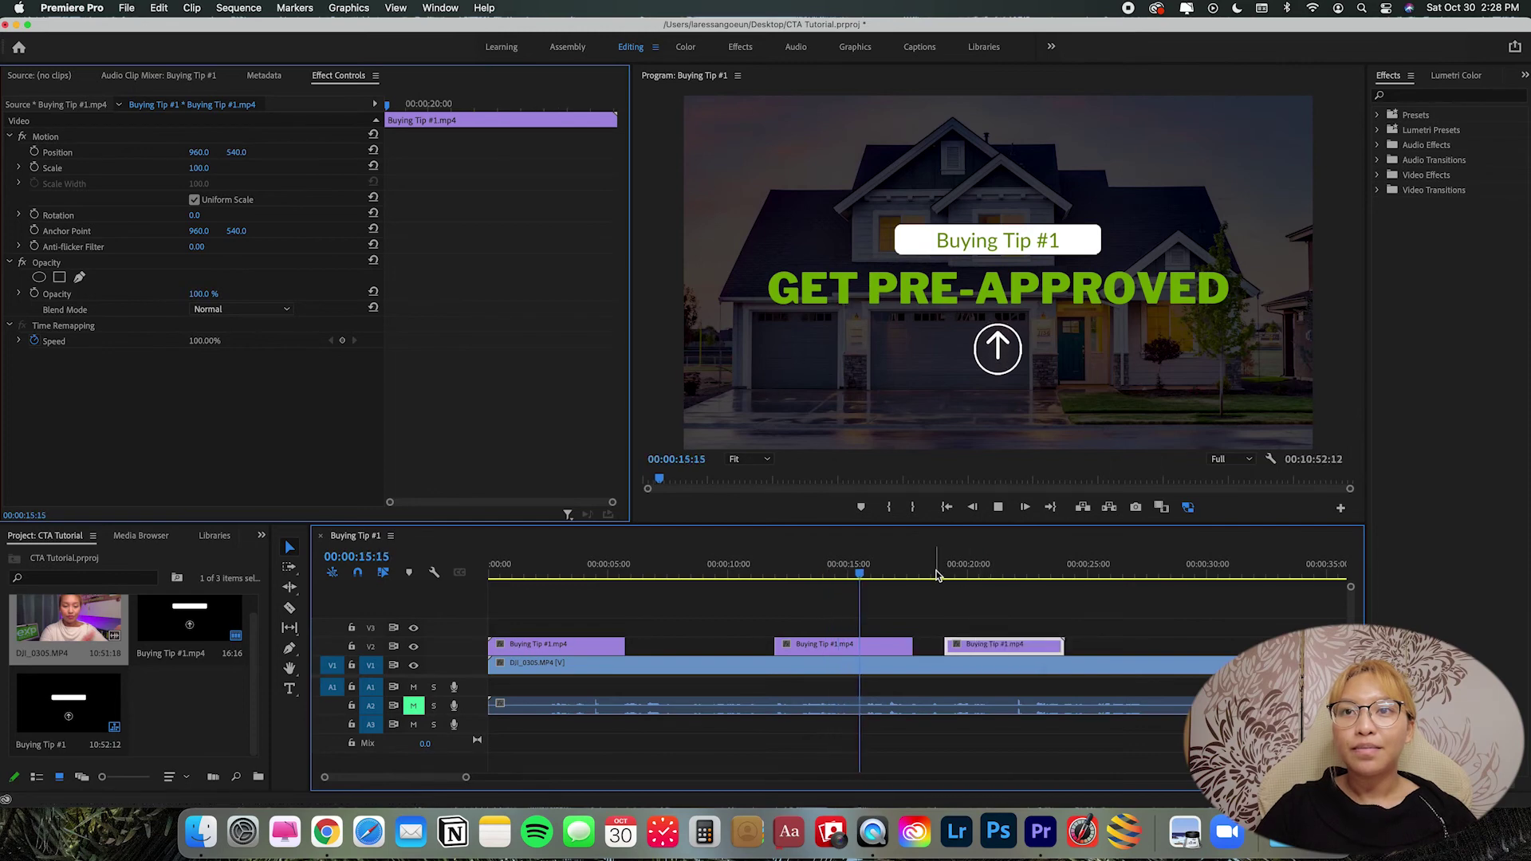